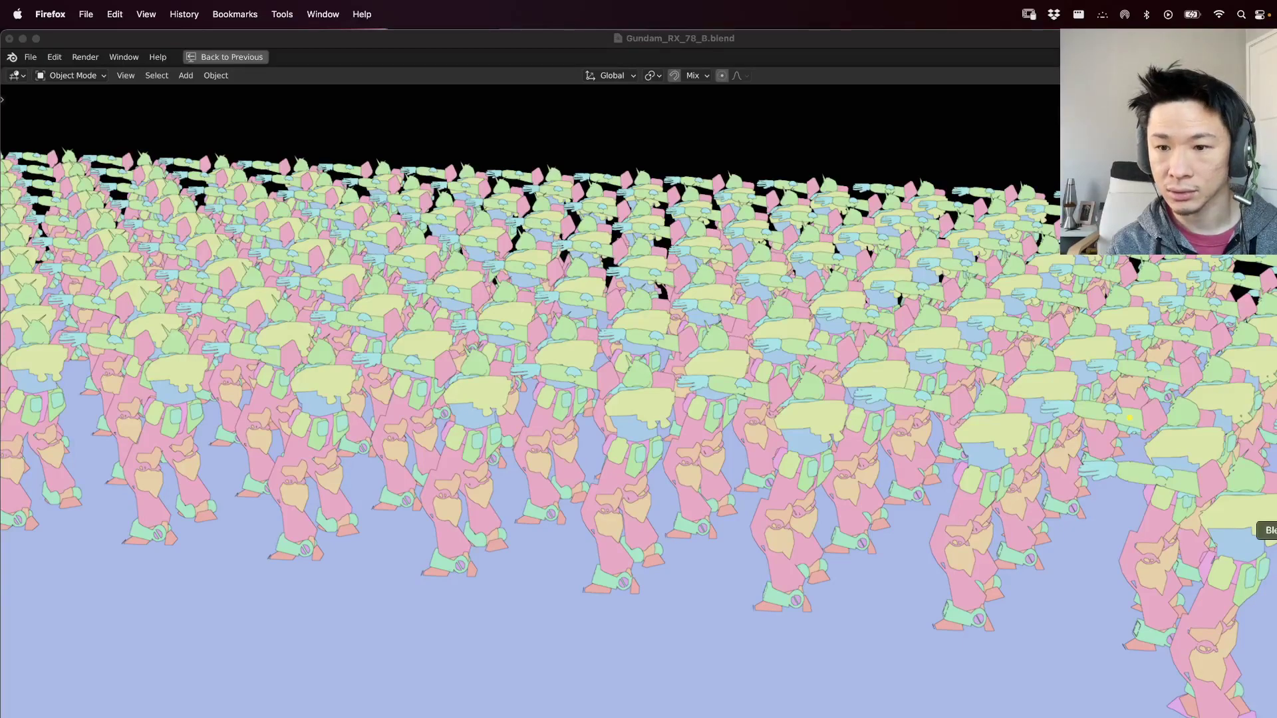
- Switch to Blender, show the robot army in Material Preview shading from another angle, and pause the animation
click(1271, 523)
click(1260, 501)
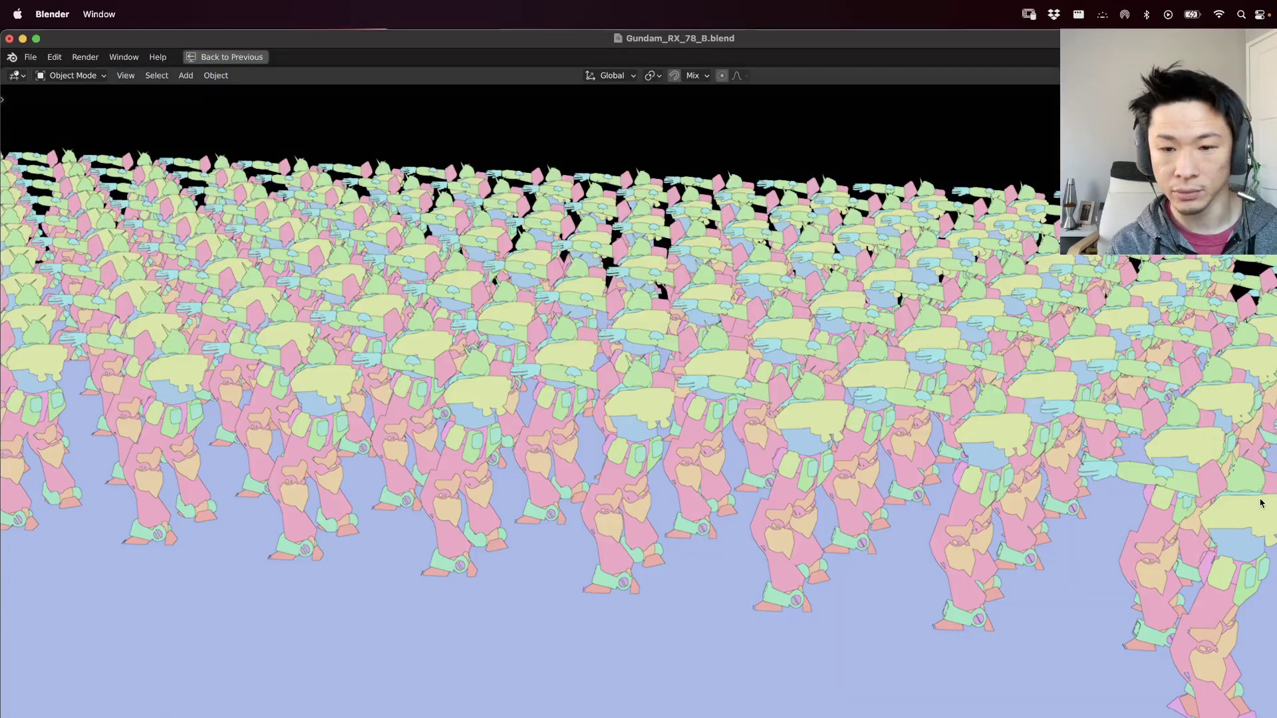
middle_drag(858, 419, 733, 414)
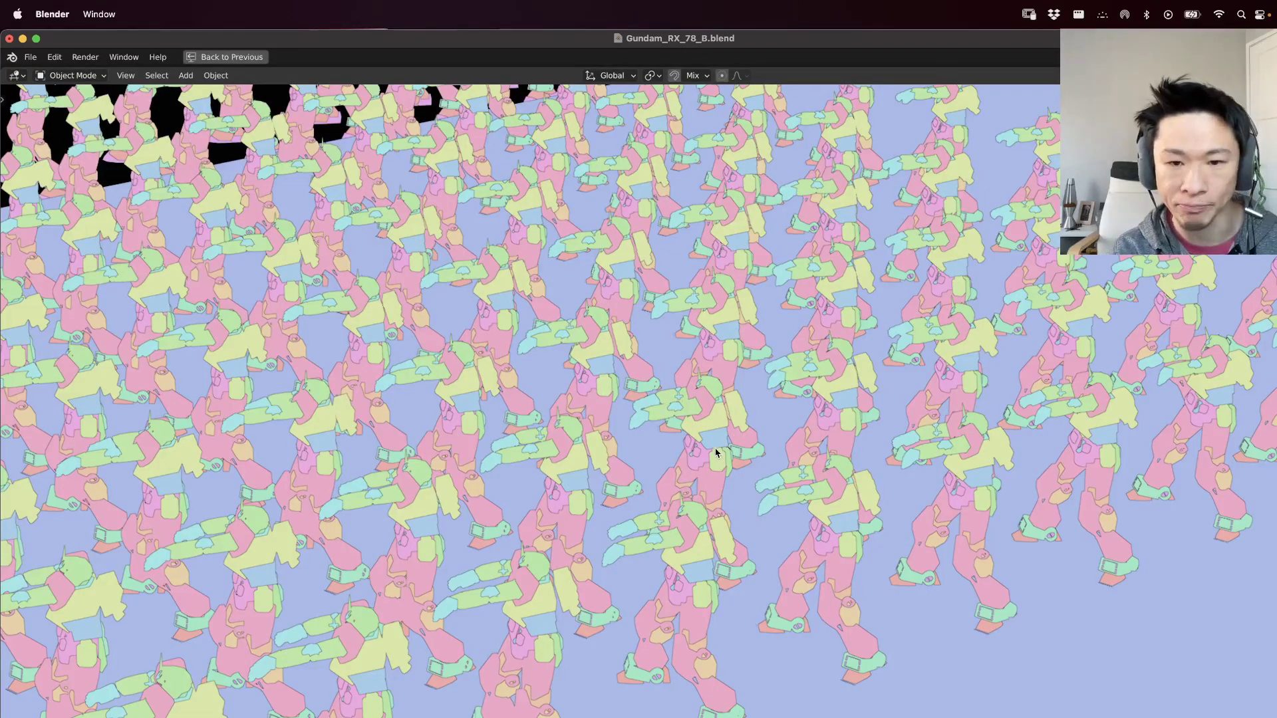
middle_drag(719, 446, 600, 405)
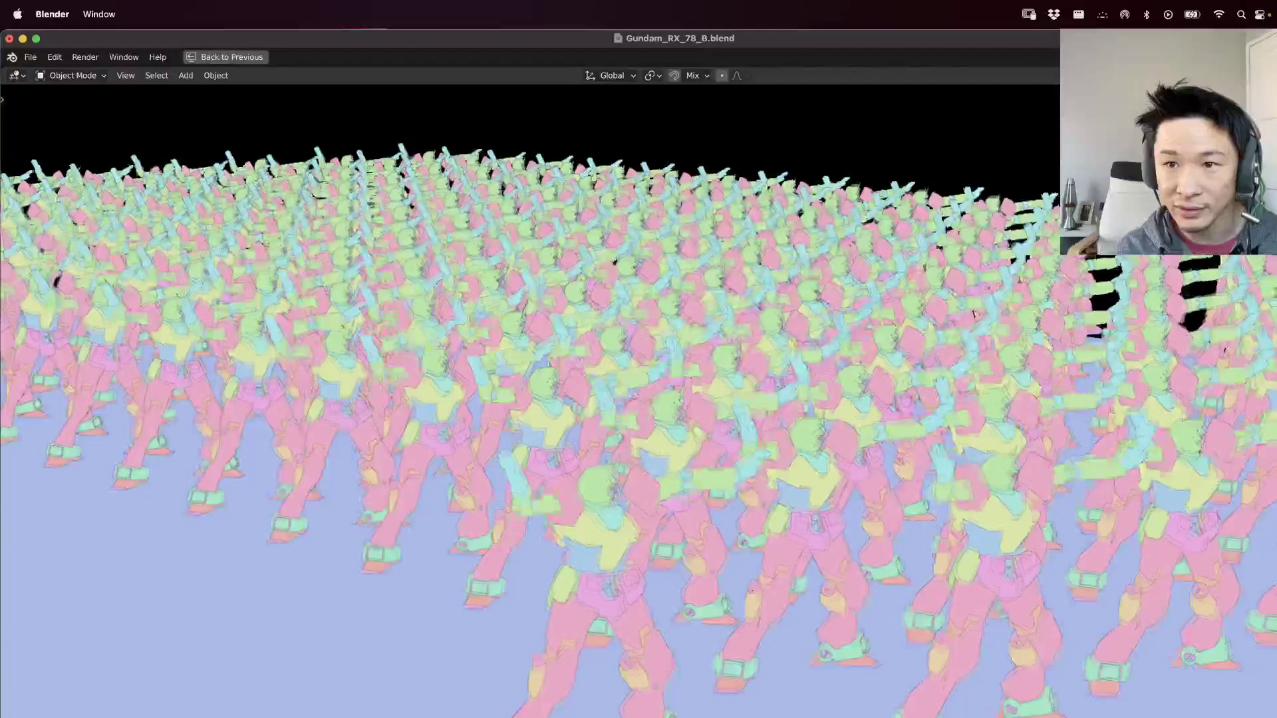
key(z)
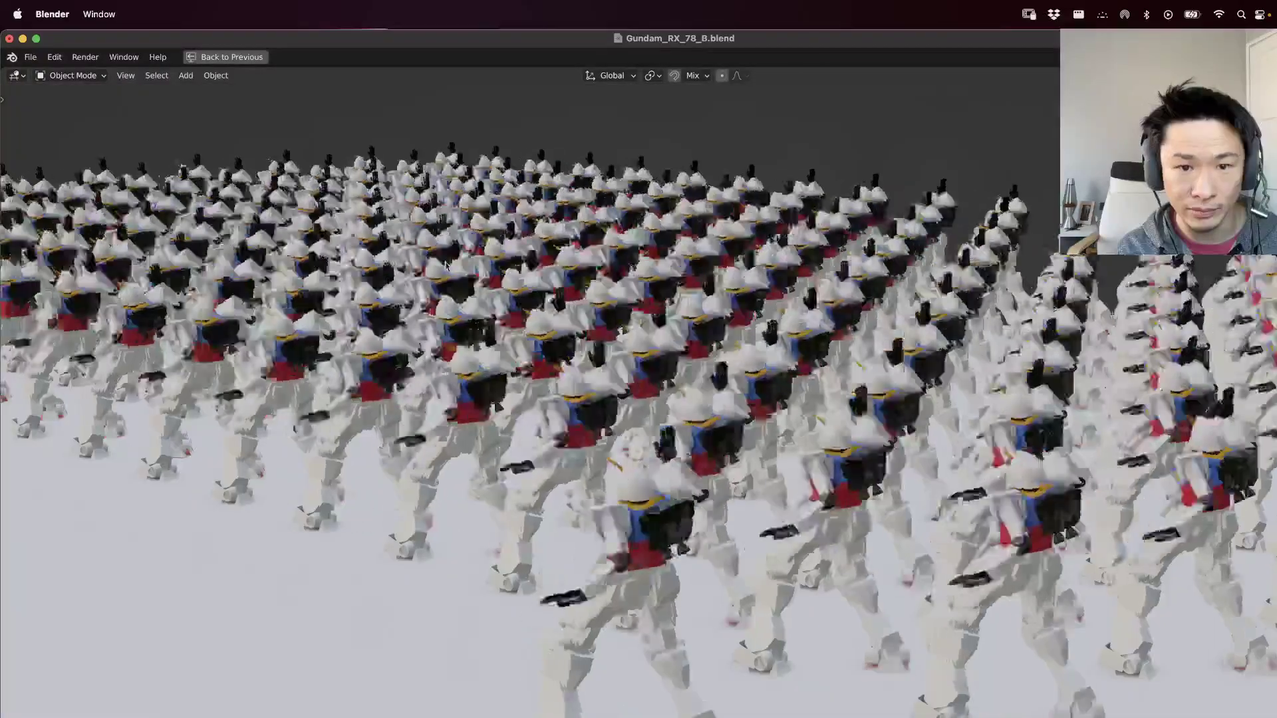
key(space)
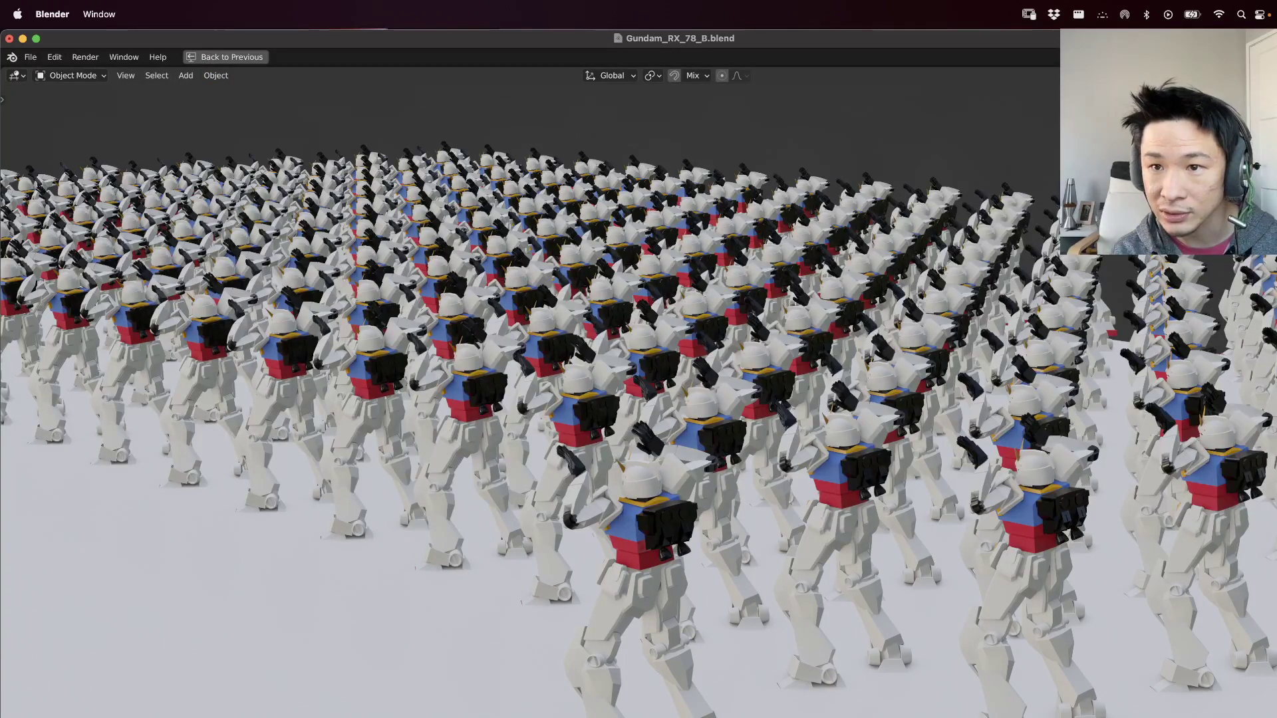
- Turn on the viewport overlays with scene statistics and text info, and hide the object extras and selection outlines
key(shift+alt+z)
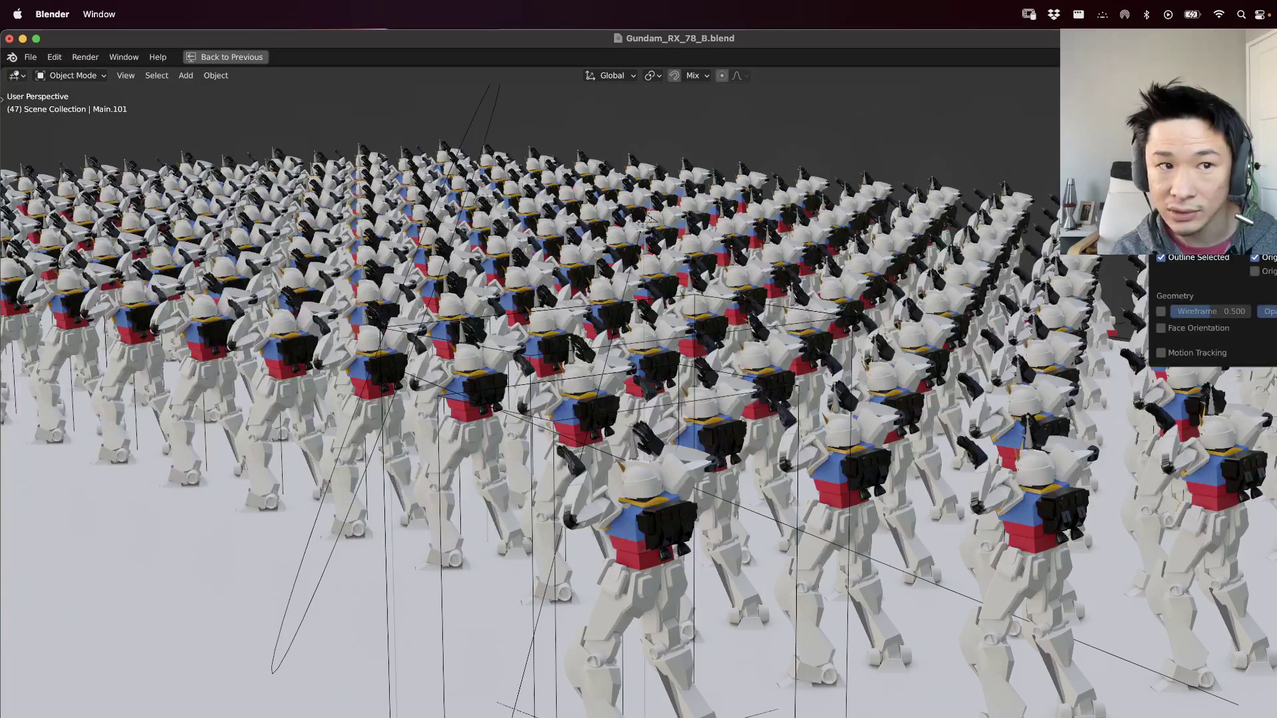
click(1256, 193)
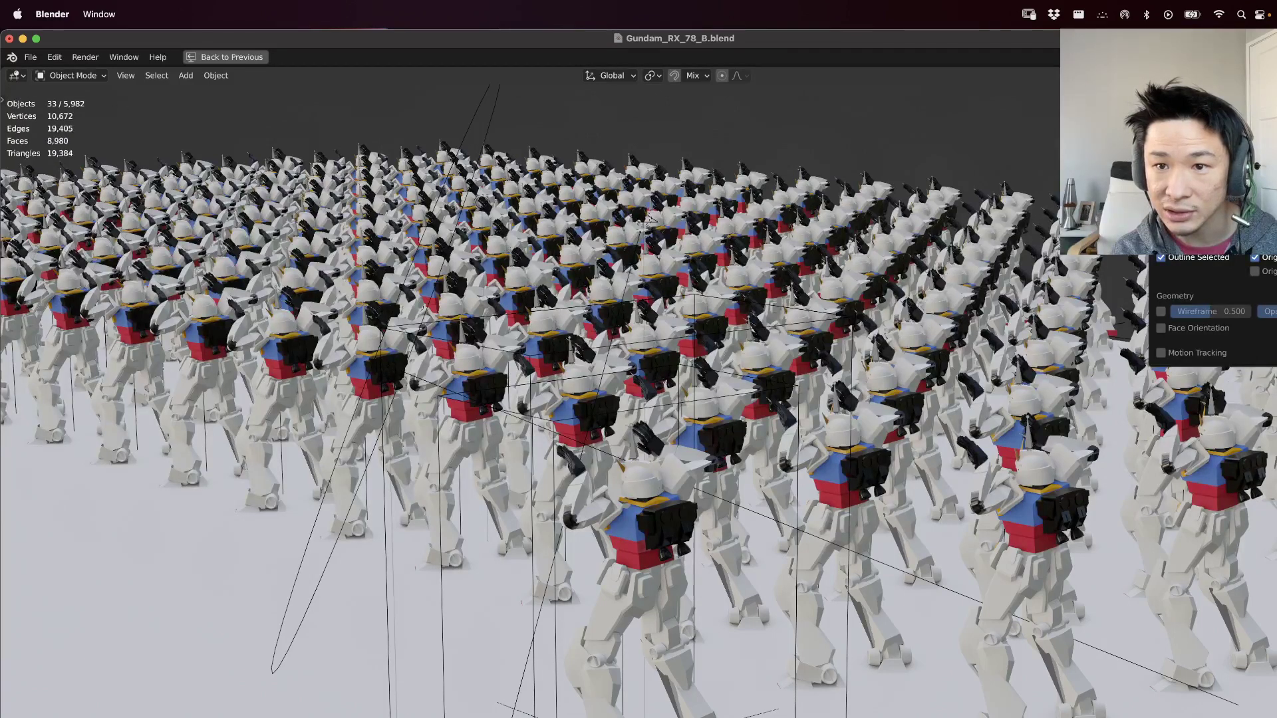
click(1161, 179)
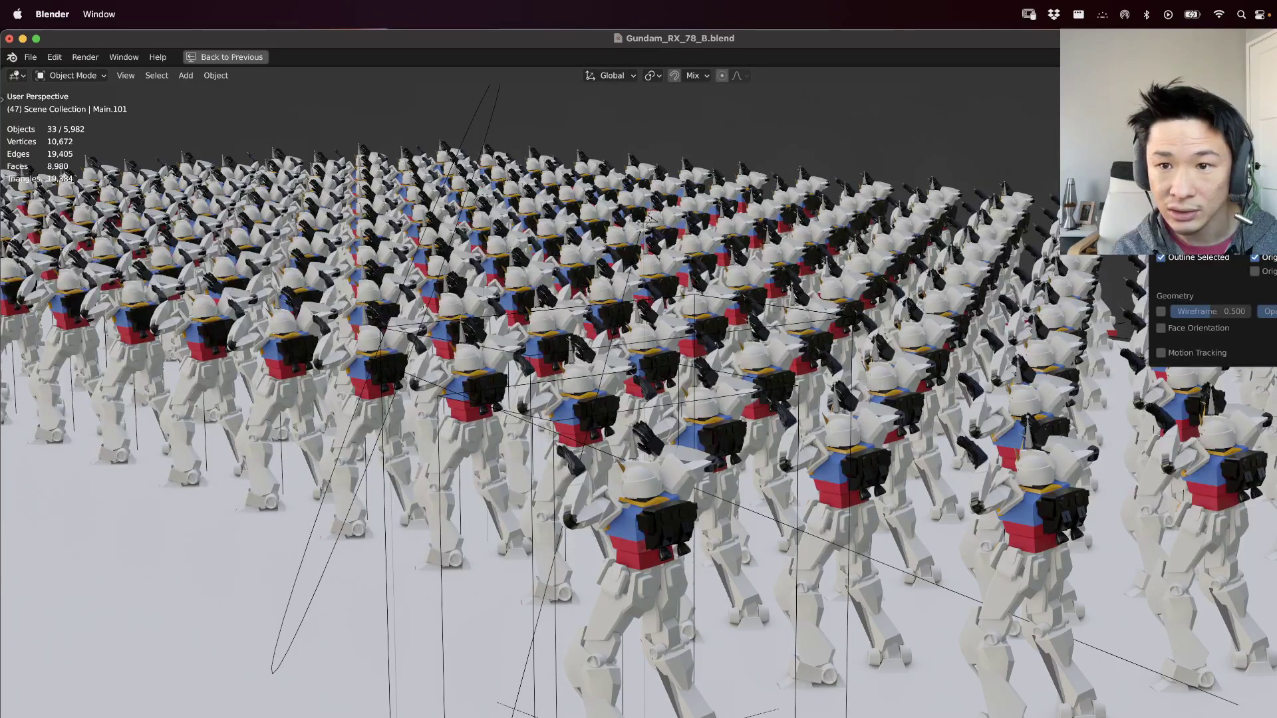
click(1161, 229)
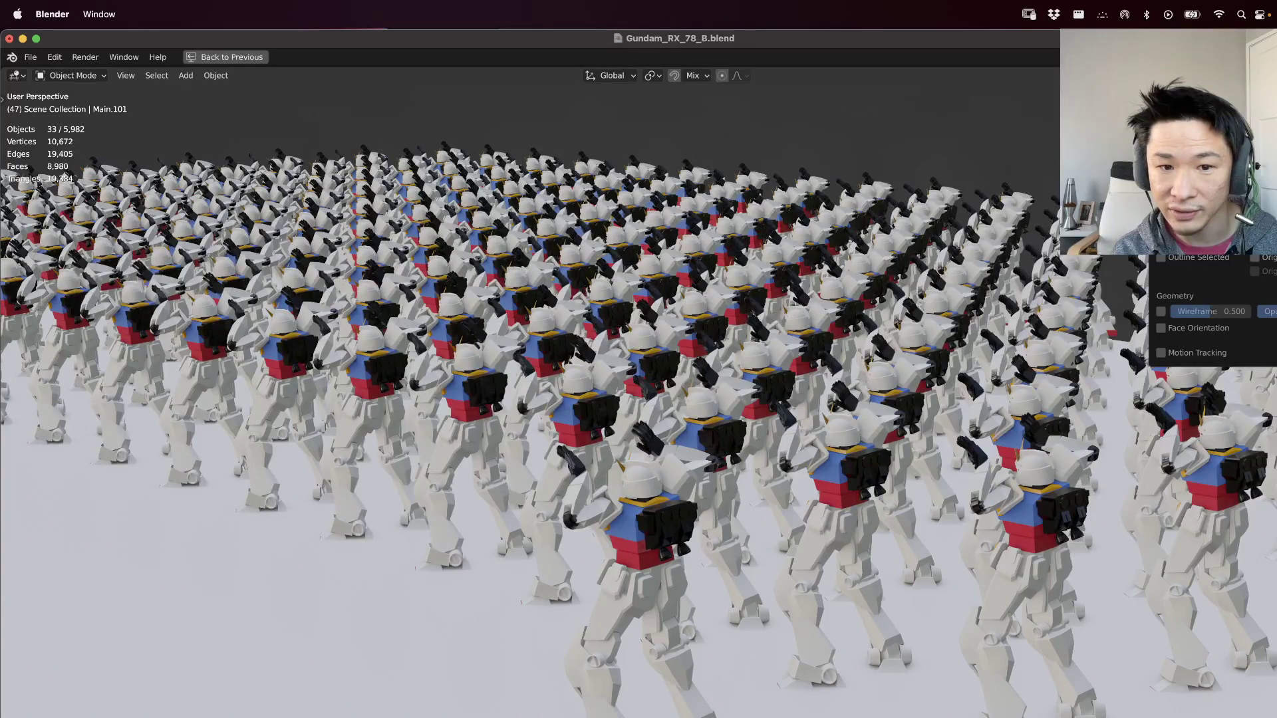
- Play and pause the robot animation with the frame rate displayed, and switch the viewport to Rendered shading
key(space)
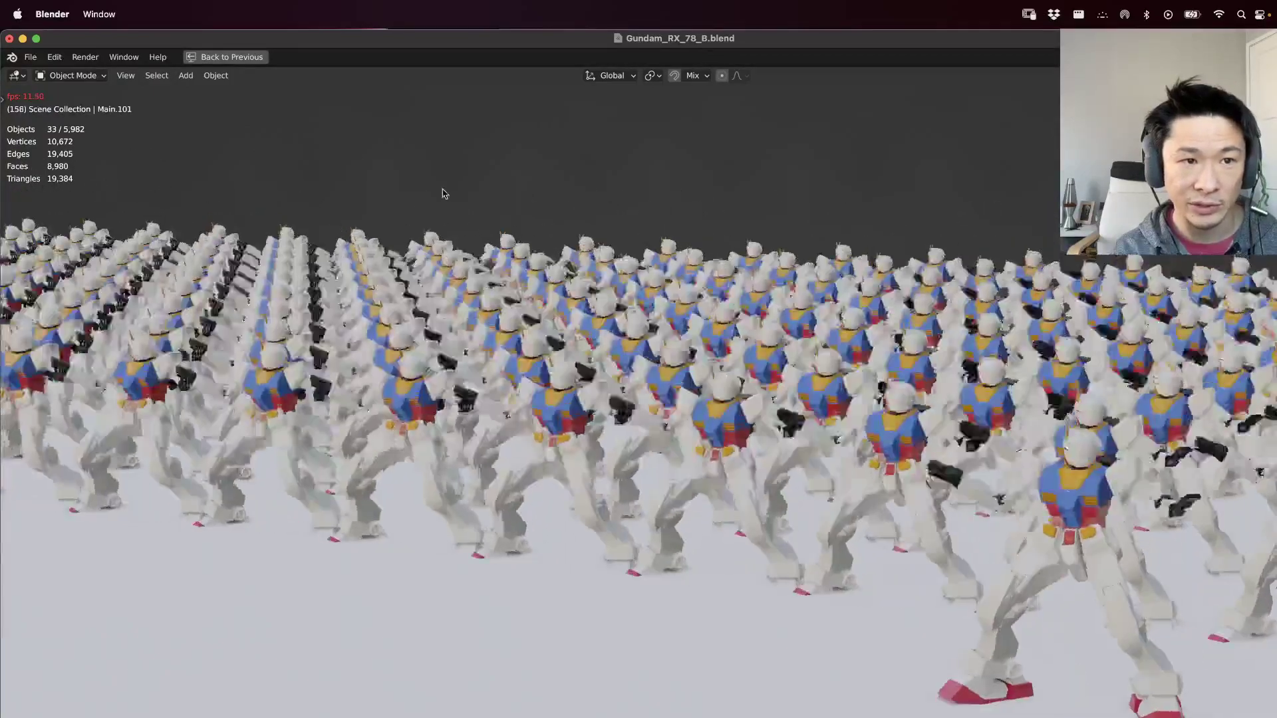
key(space)
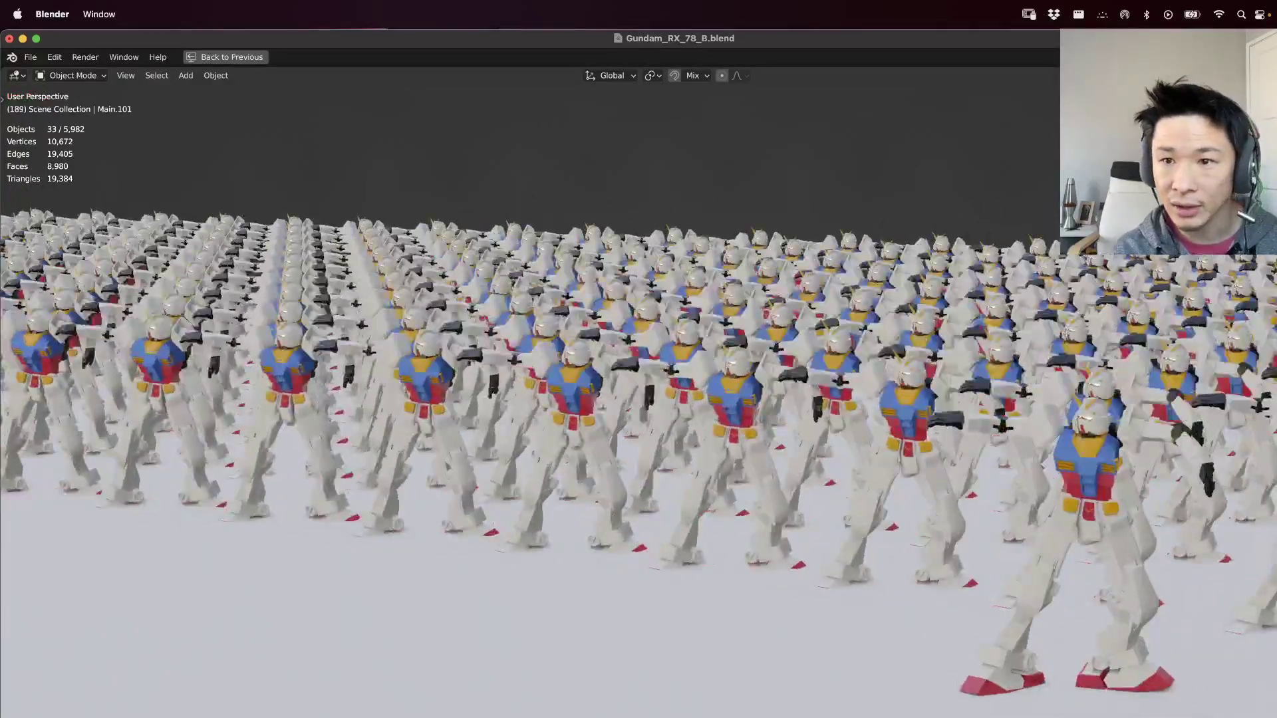
key(z)
key(8)
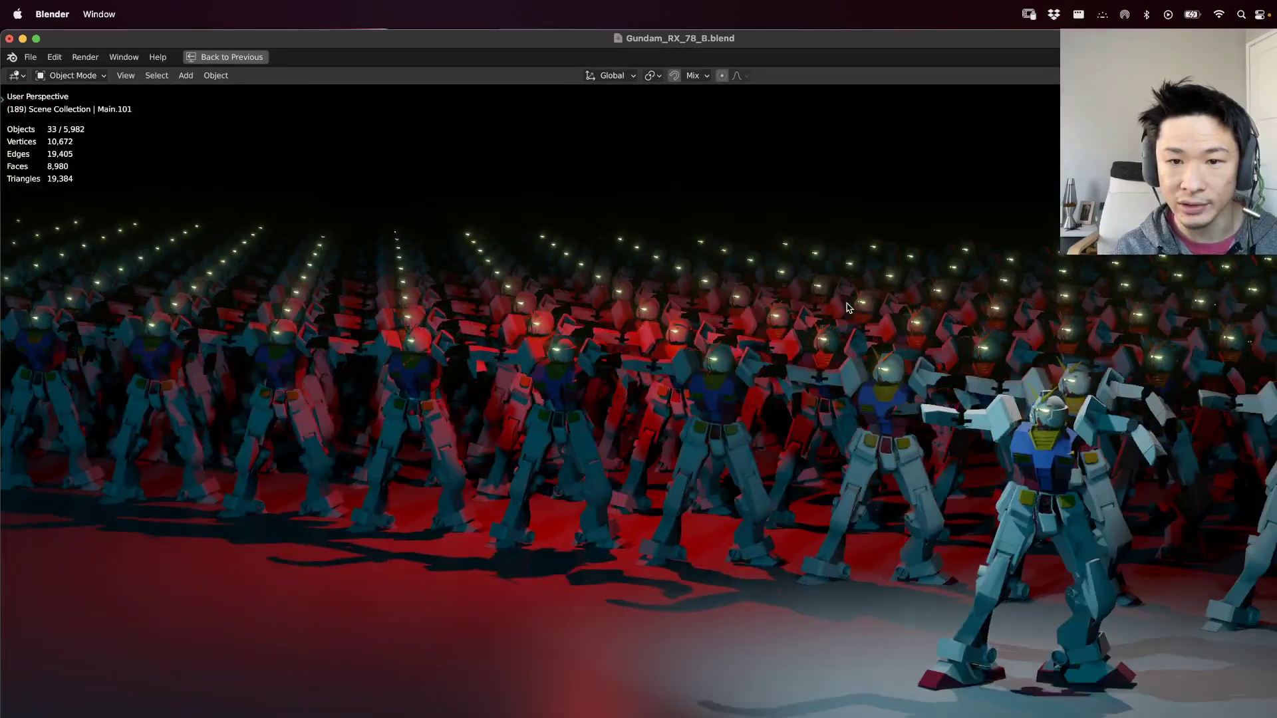
- Play and pause the robot animation in Rendered shading from another angle to examine its lighting and playback speed
middle_drag(847, 308, 821, 305)
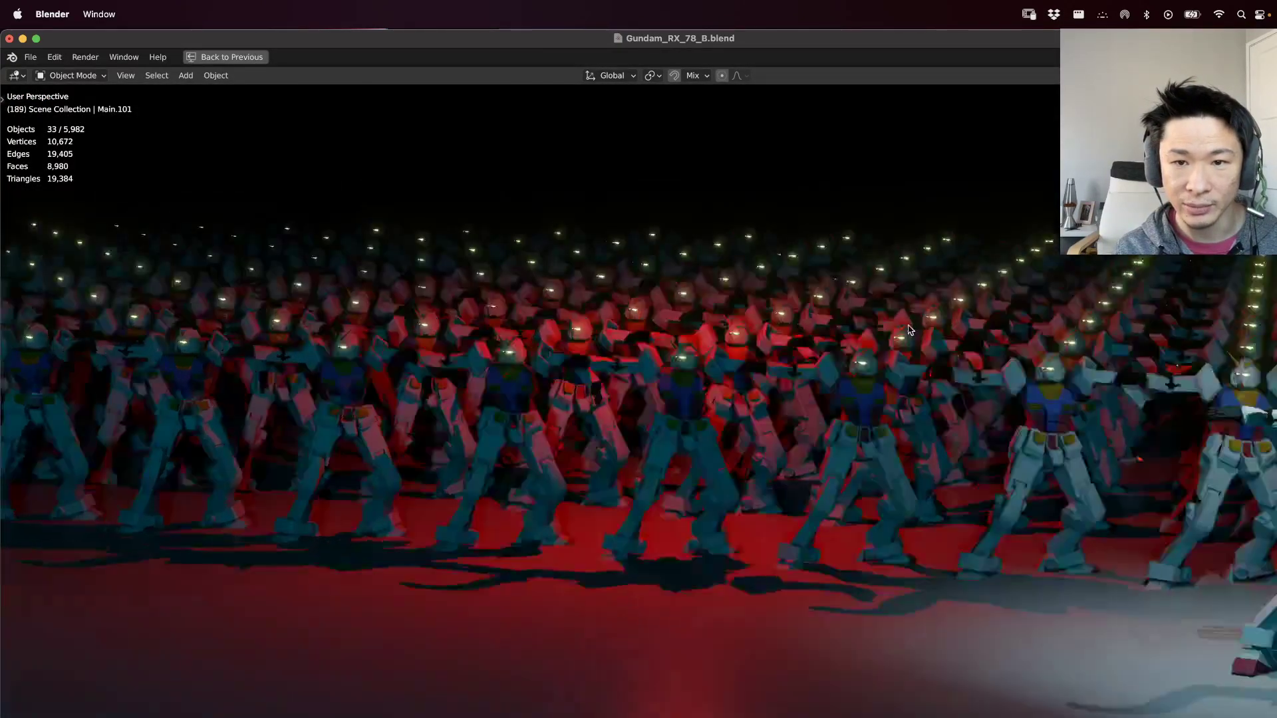
middle_drag(910, 329, 847, 332)
key(space)
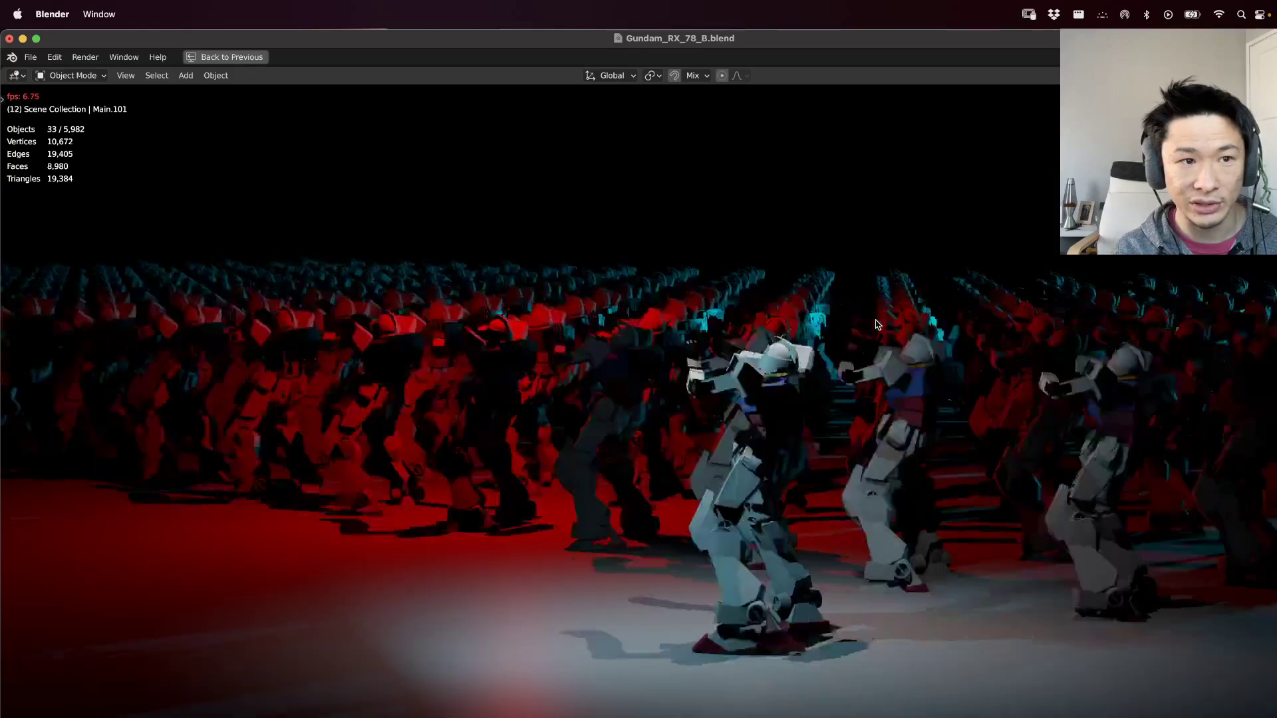
key(space)
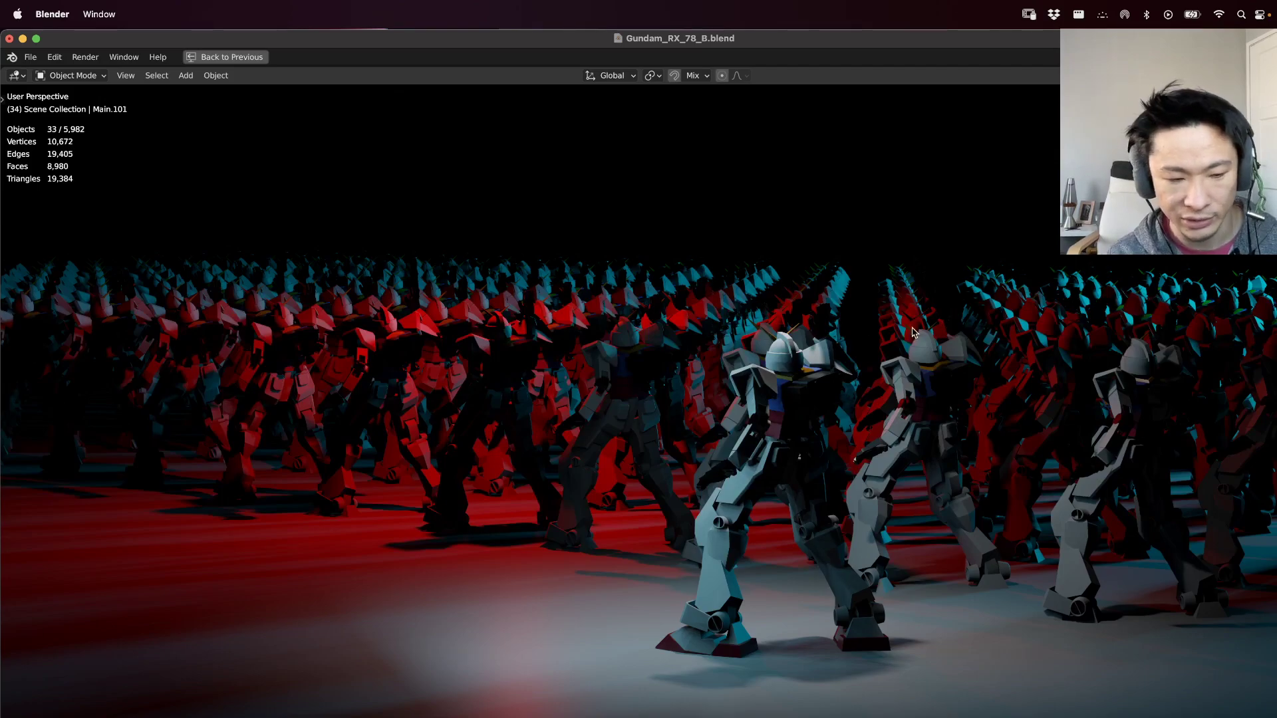
key(space)
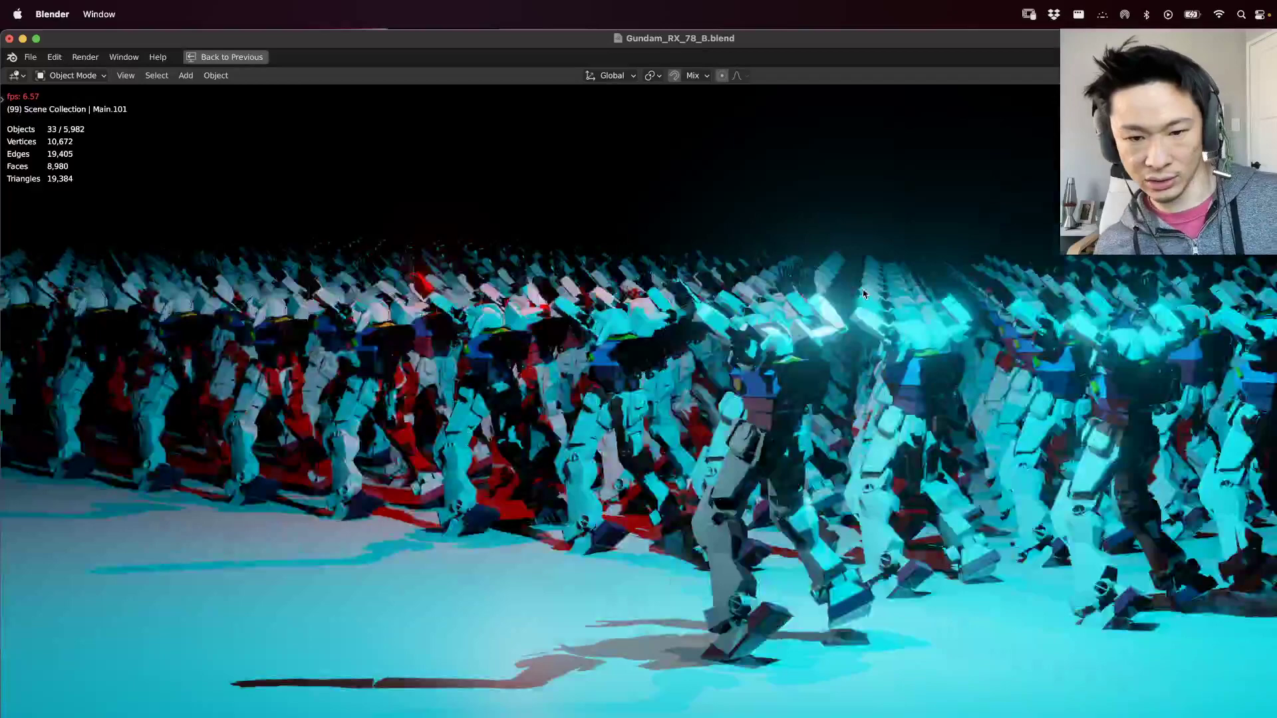
key(space)
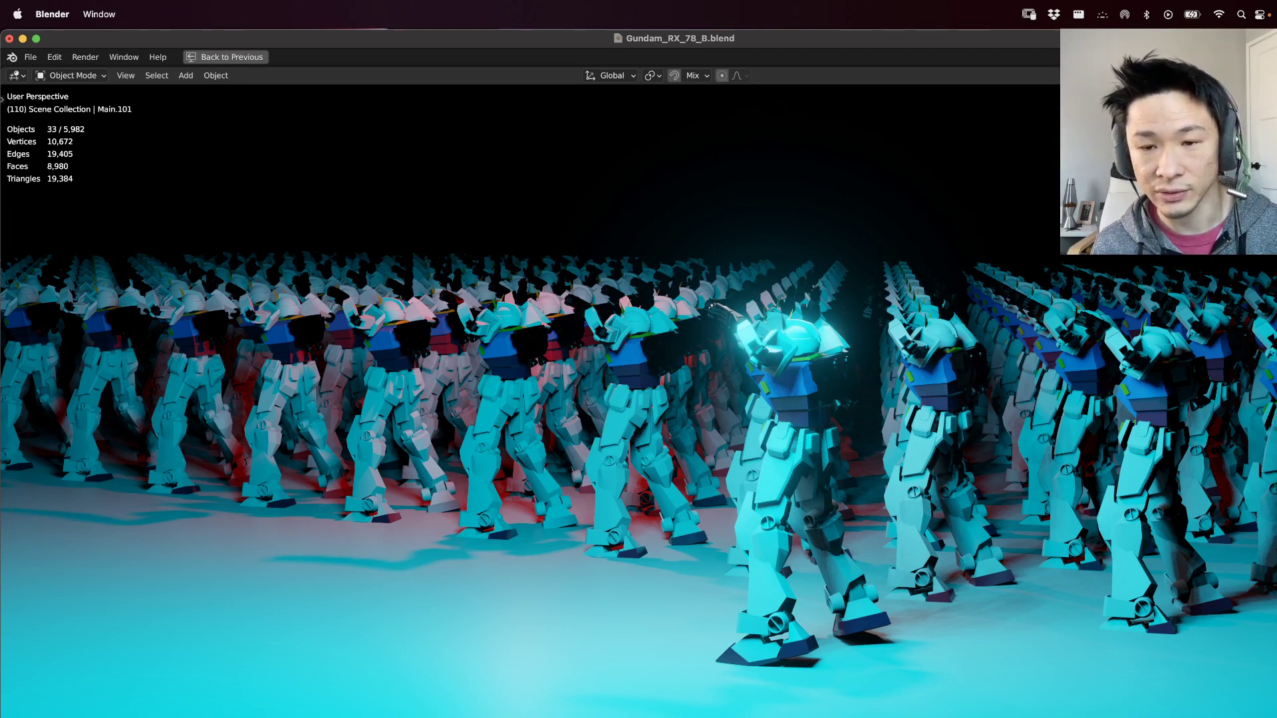
- Shrink the Blender window, reposition and slightly widen it, and play the animation to check playback speed at the smaller sizes
drag(1276, 30, 827, 258)
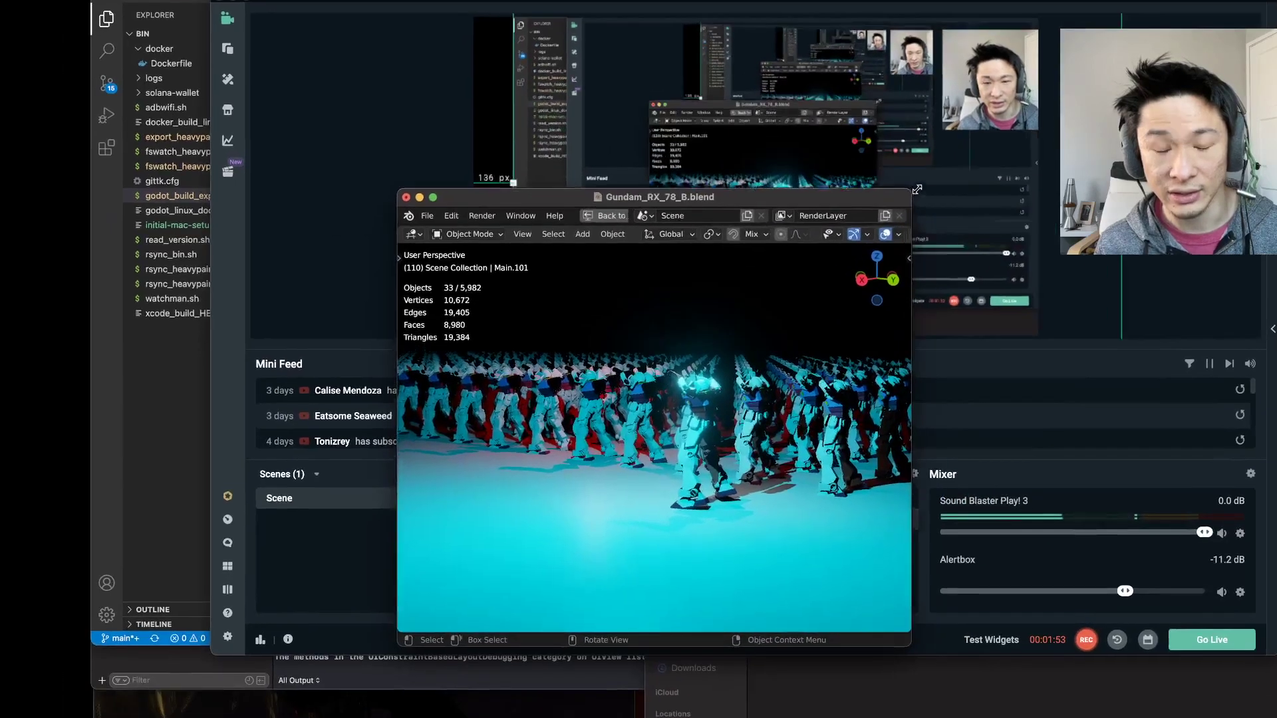
drag(916, 189, 929, 180)
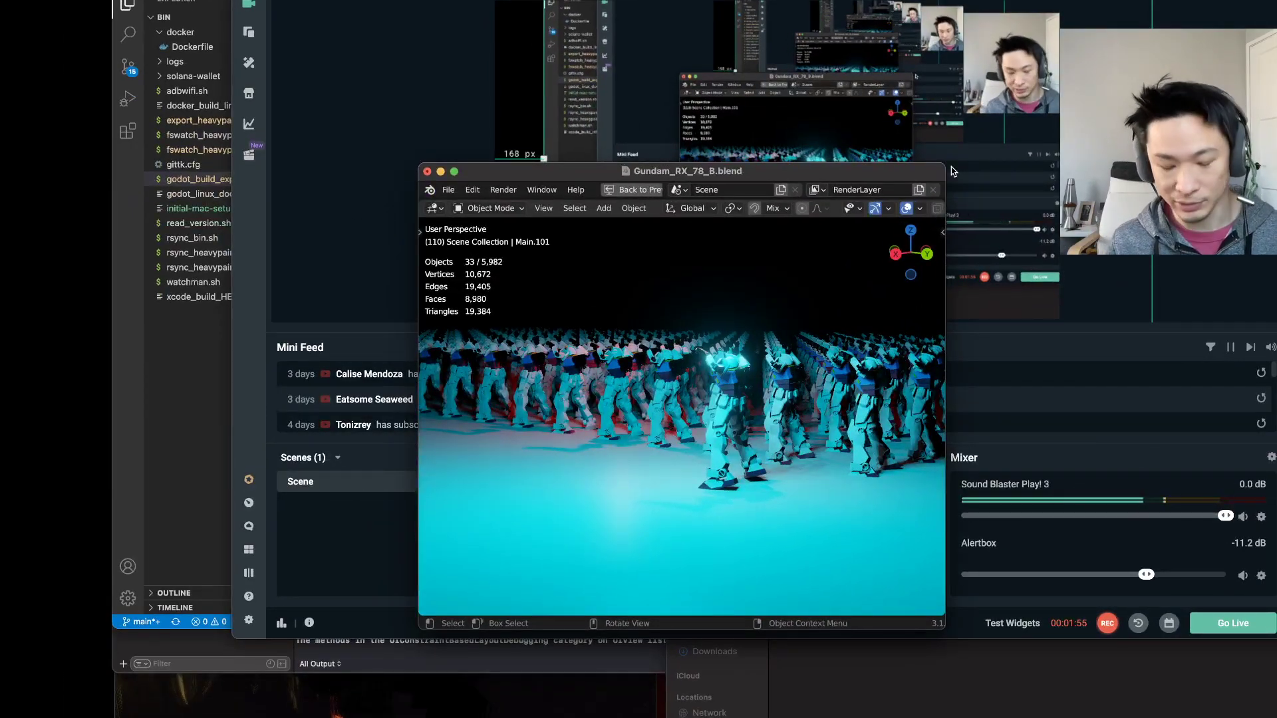
drag(784, 177, 867, 49)
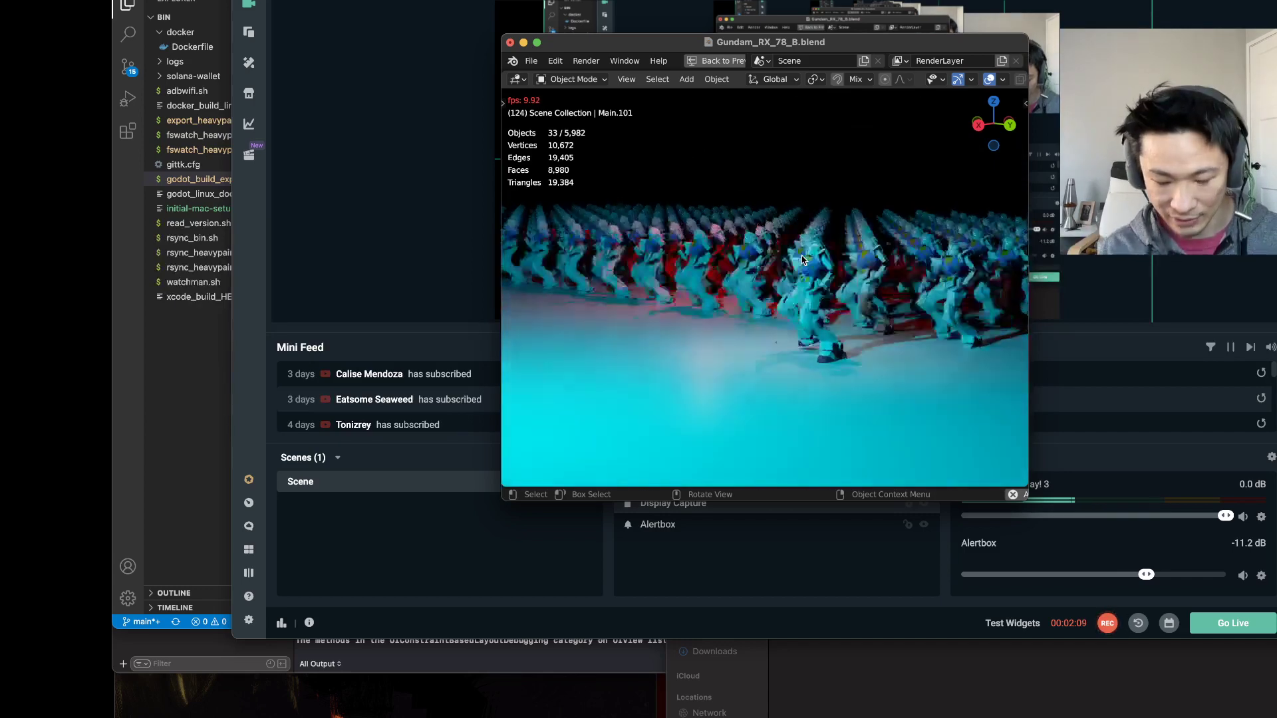
key(space)
drag(1024, 500, 1153, 509)
key(space)
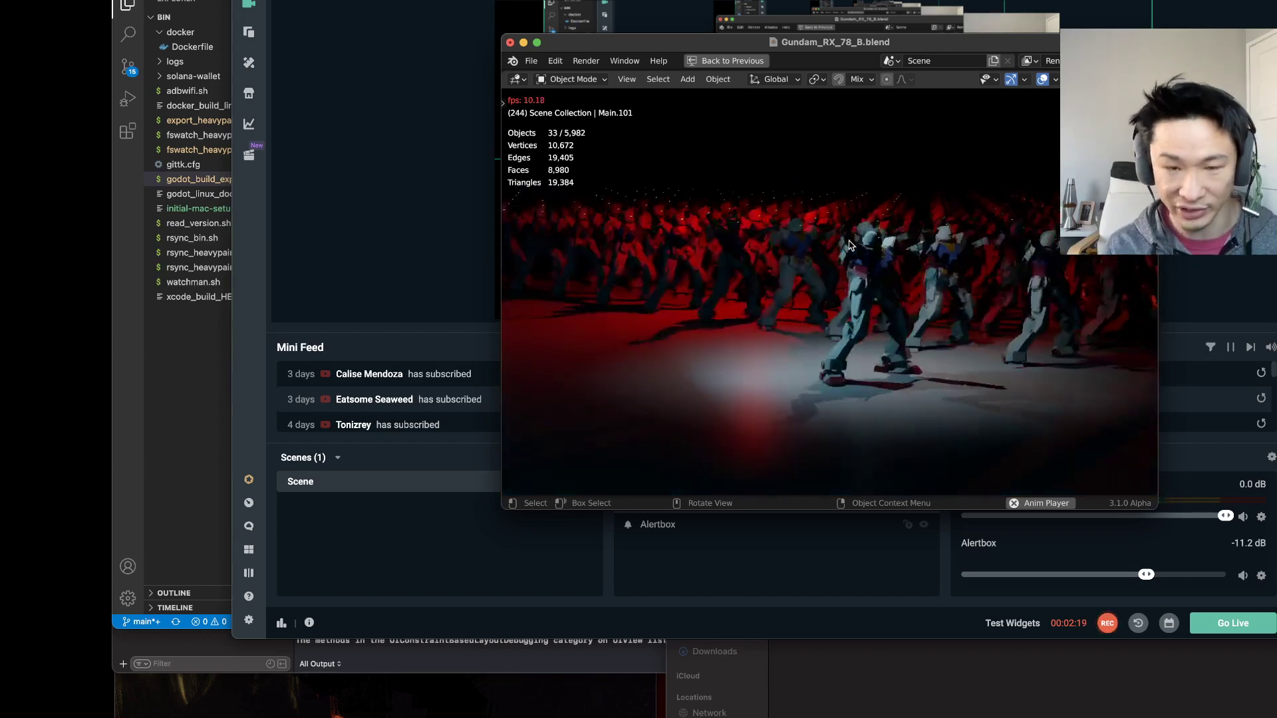
key(space)
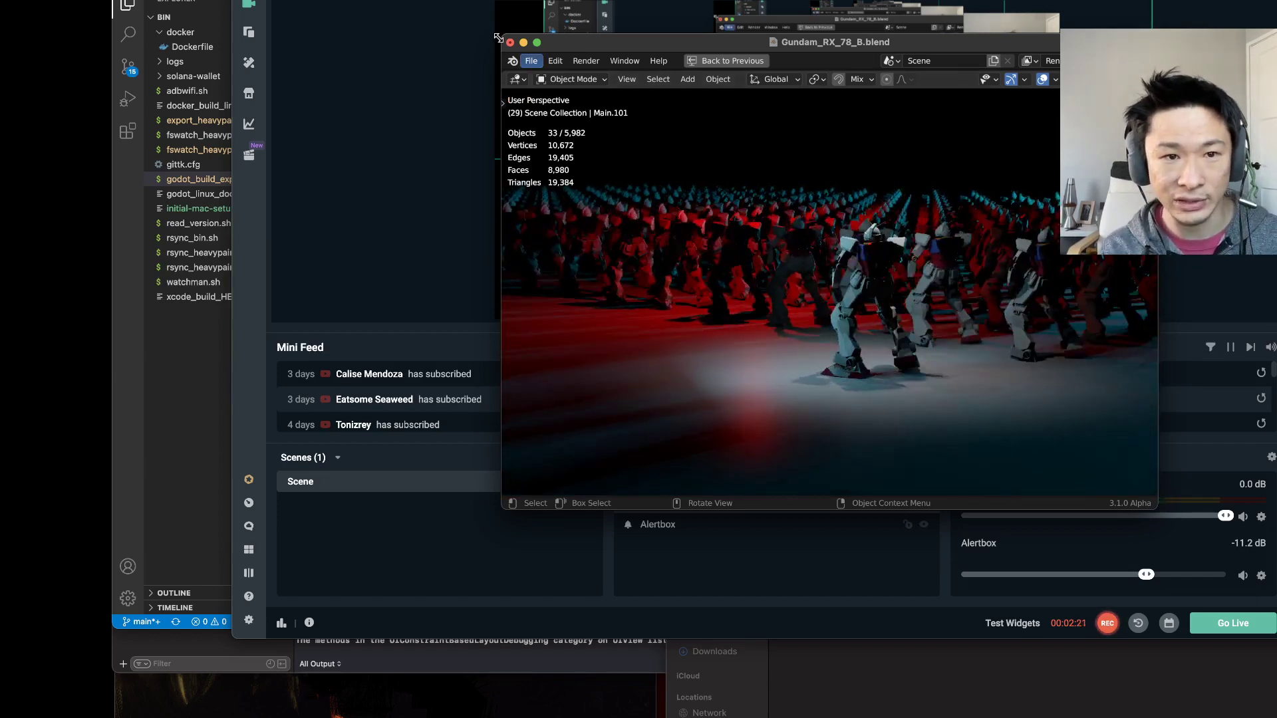
- Enlarge the Blender window and play the robot animation in Wireframe shading to compare its playback speed
drag(498, 38, 112, 1)
middle_drag(757, 256, 940, 126)
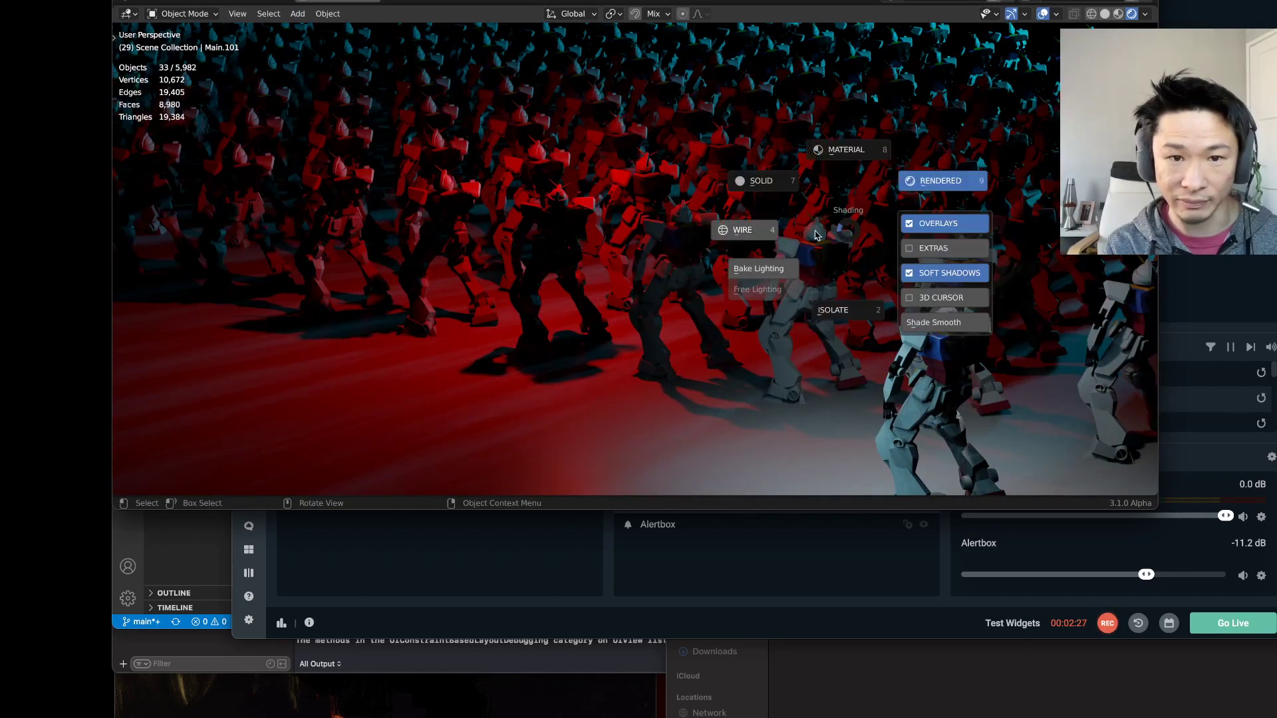
click(768, 232)
key(space)
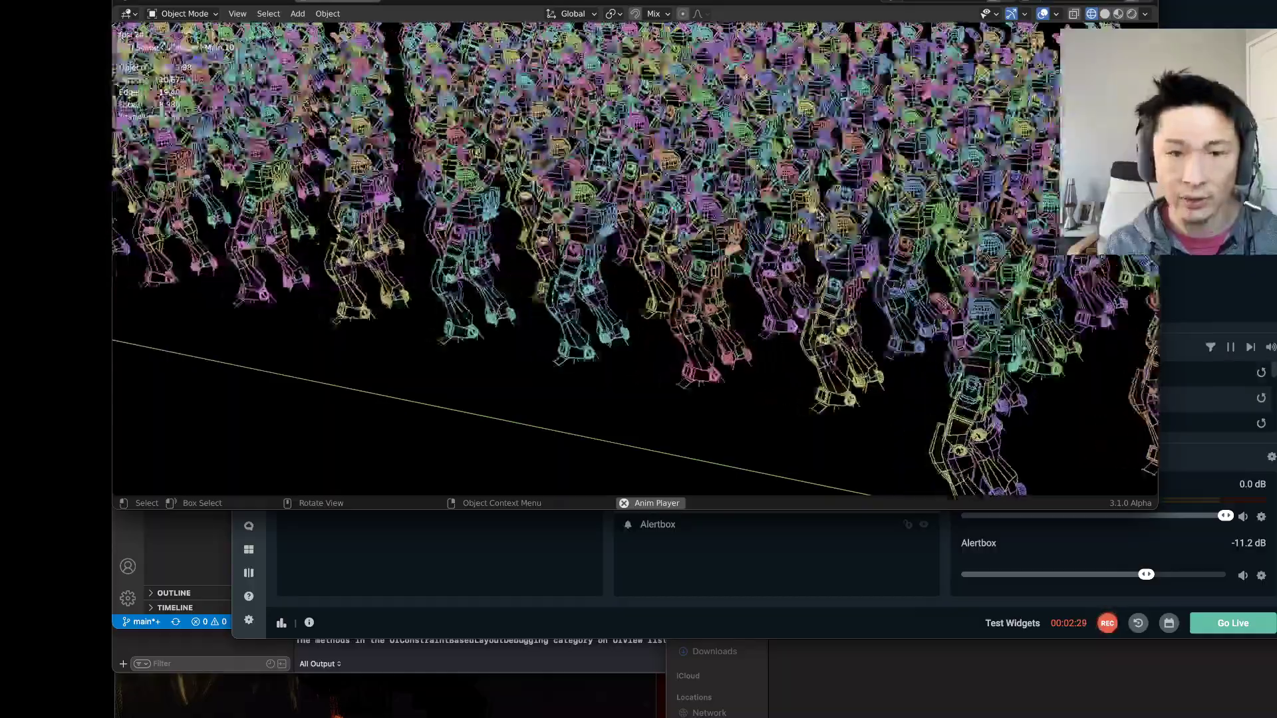
middle_drag(819, 216, 807, 269)
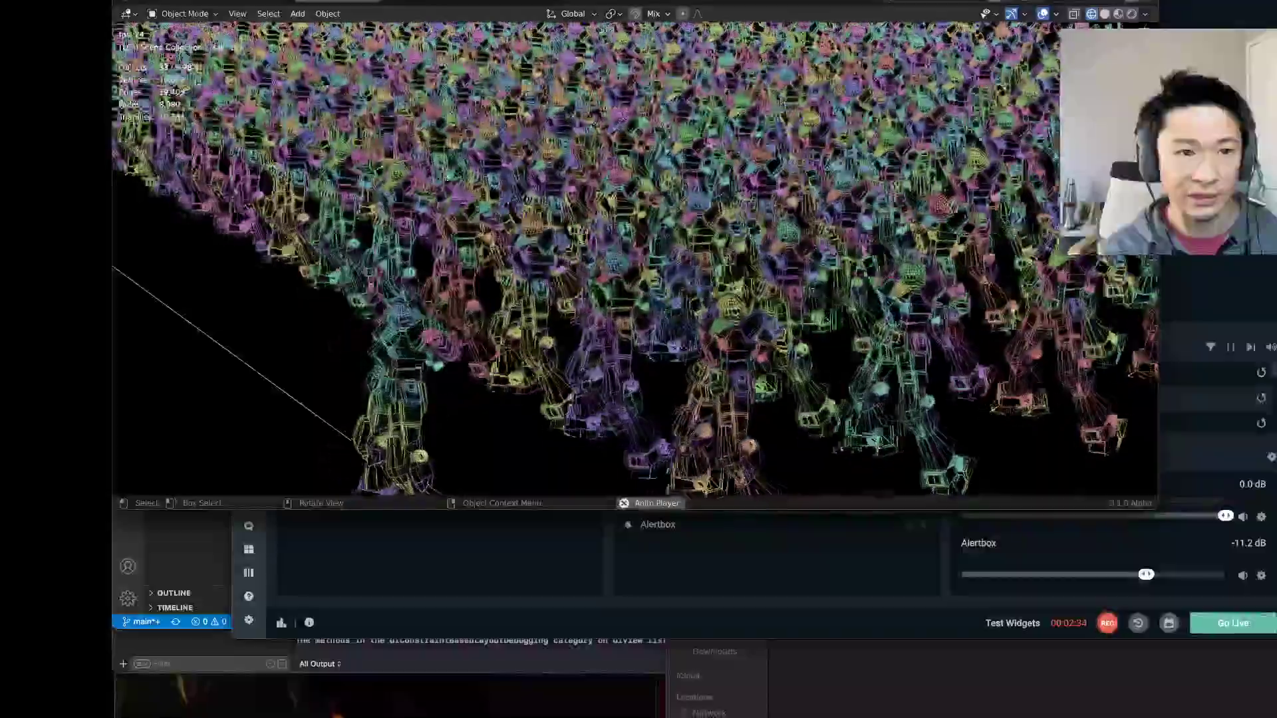
click(152, 0)
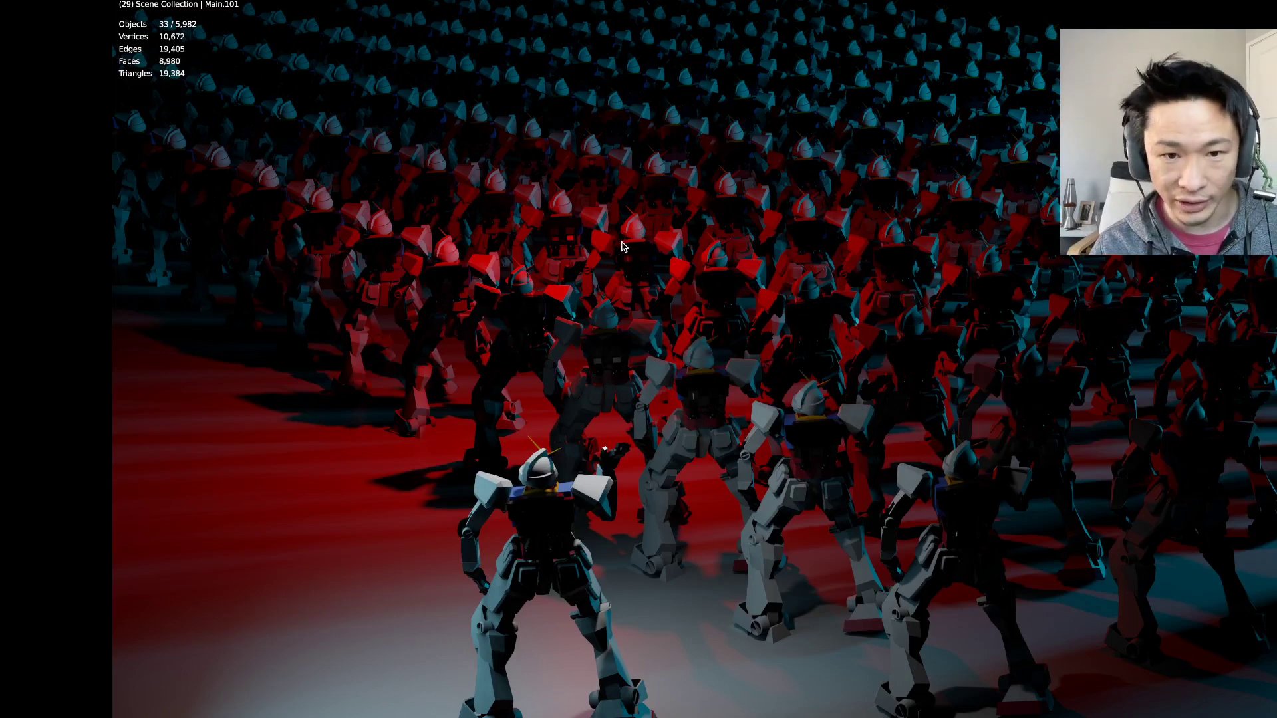
- Restore the full workspace layout and open Blender 2.blend from the Downloads folder
click(655, 193)
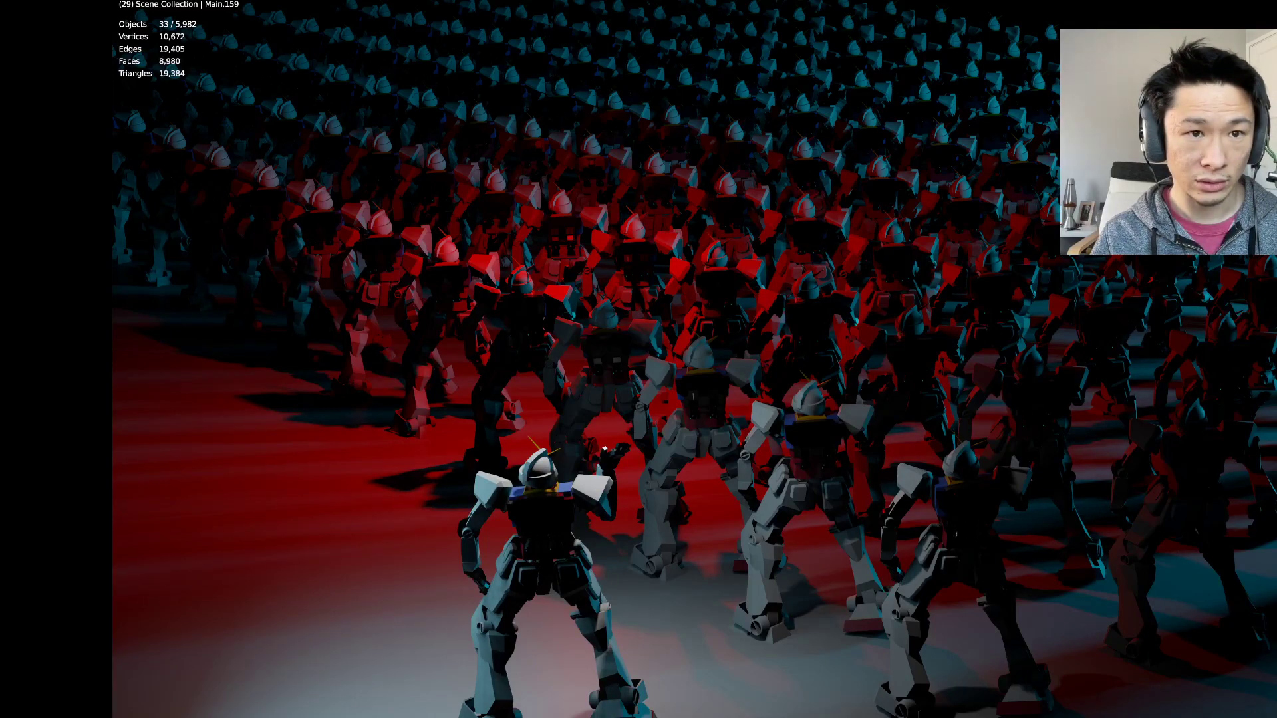
key(ctrl+space)
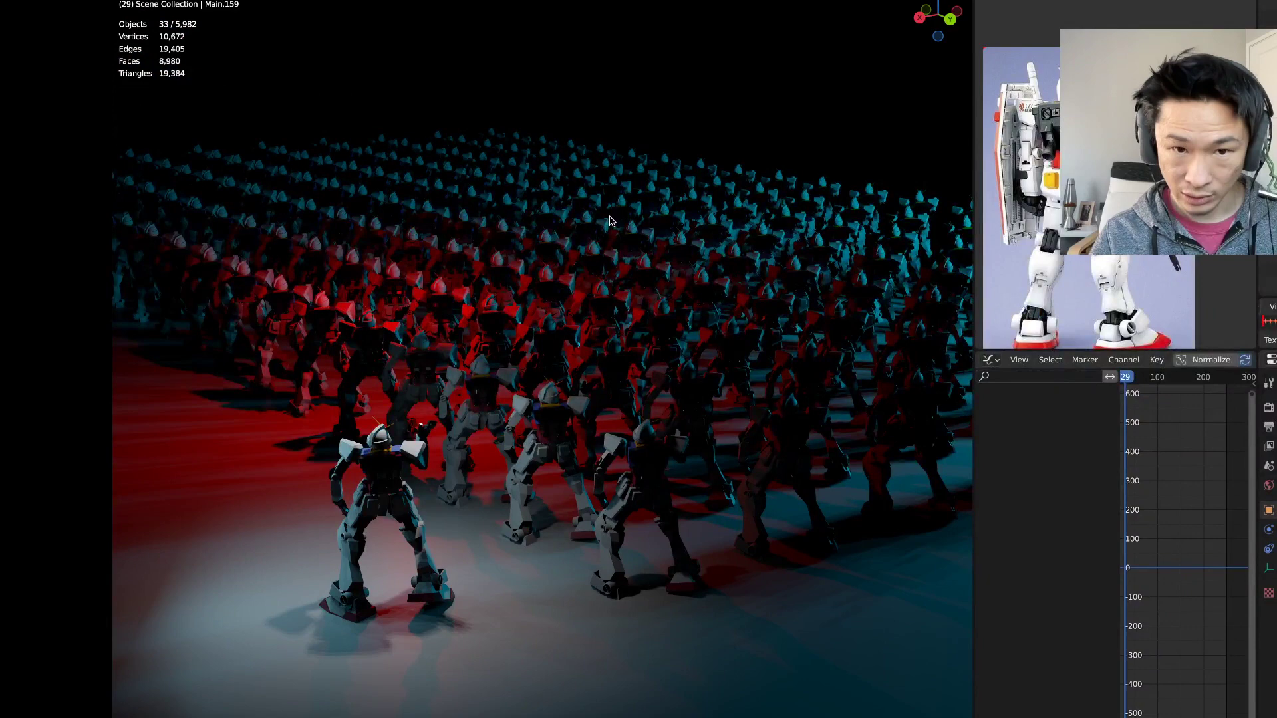
key(super+o)
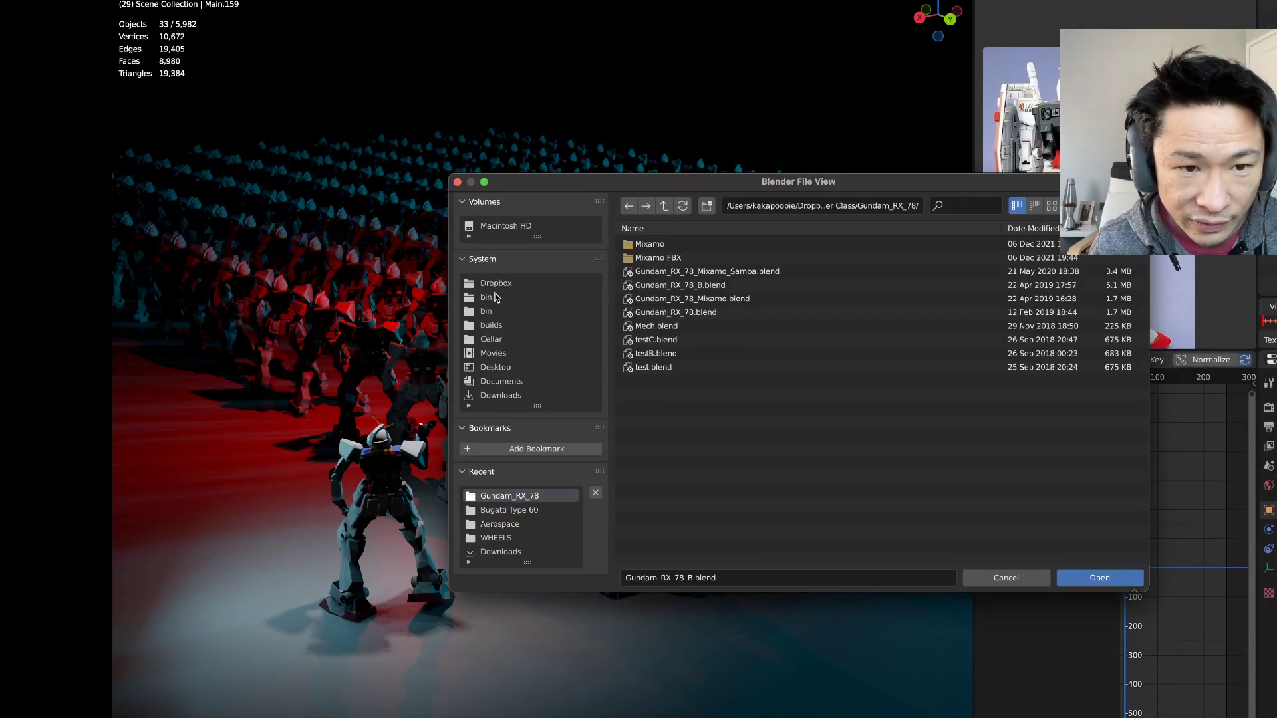
click(500, 395)
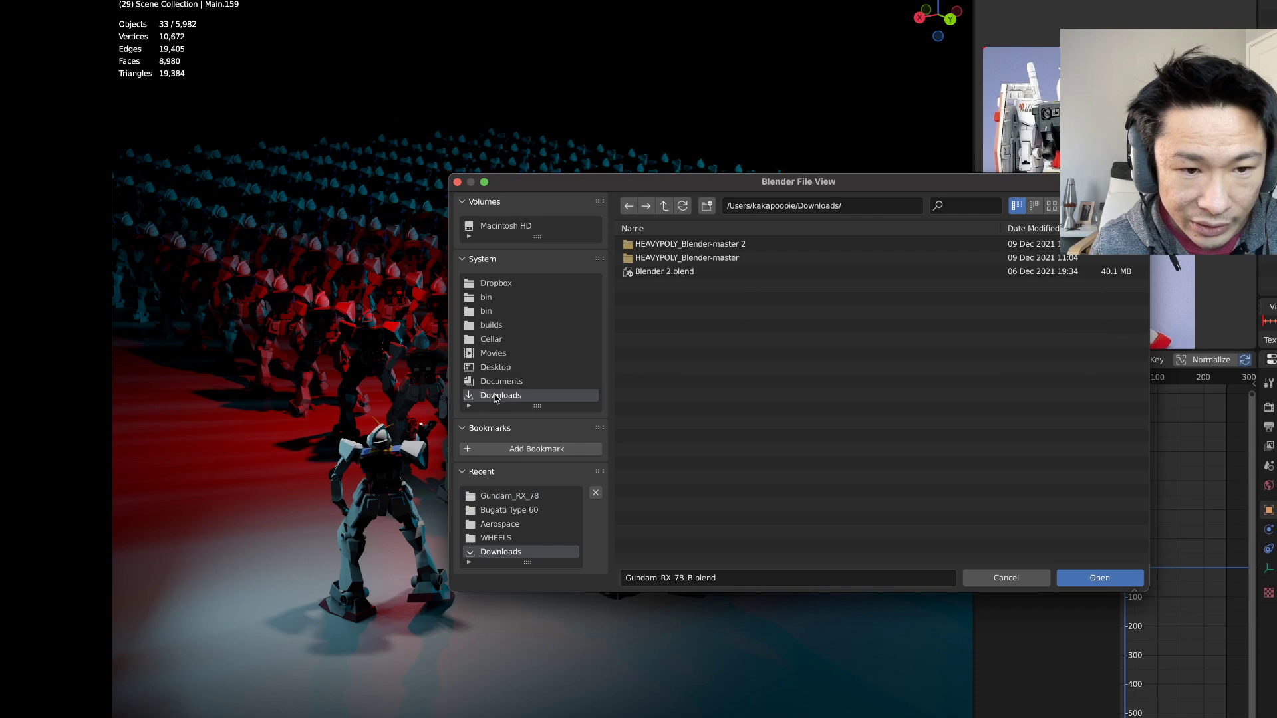
click(668, 274)
double_click(668, 274)
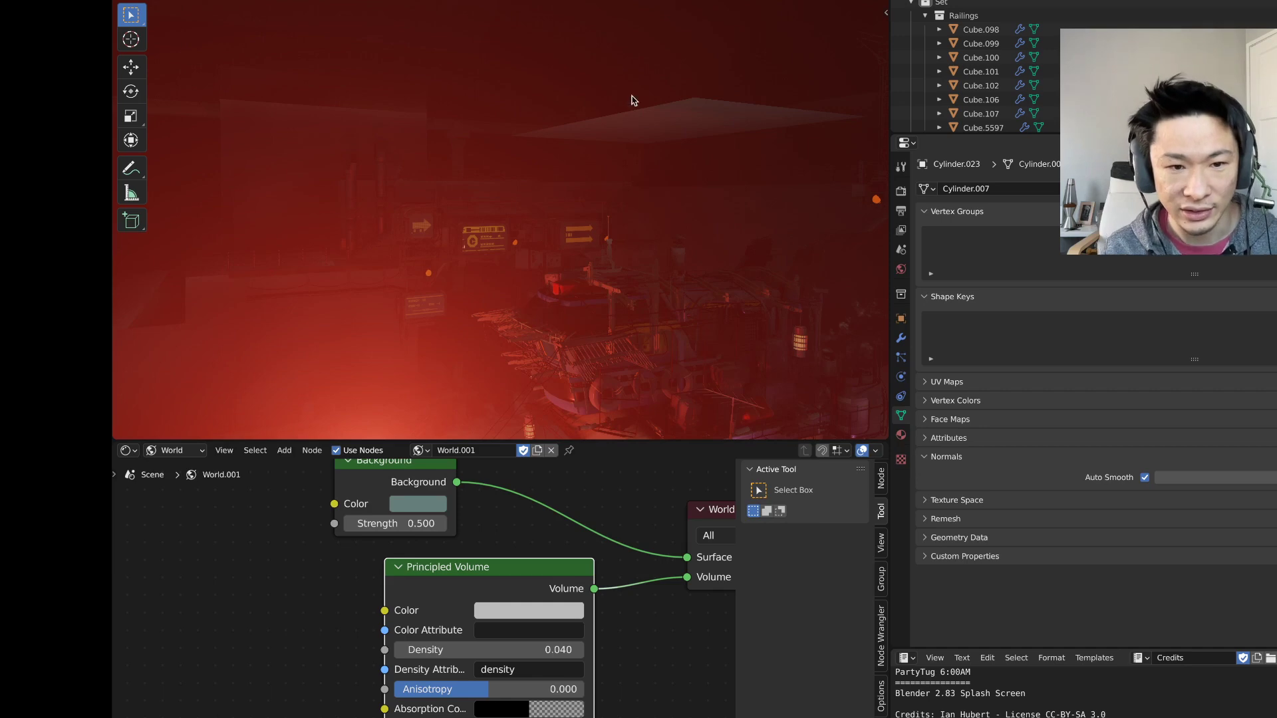
- Examine the foggy red-lit boat scene from several angles and up close
middle_drag(631, 100, 658, 220)
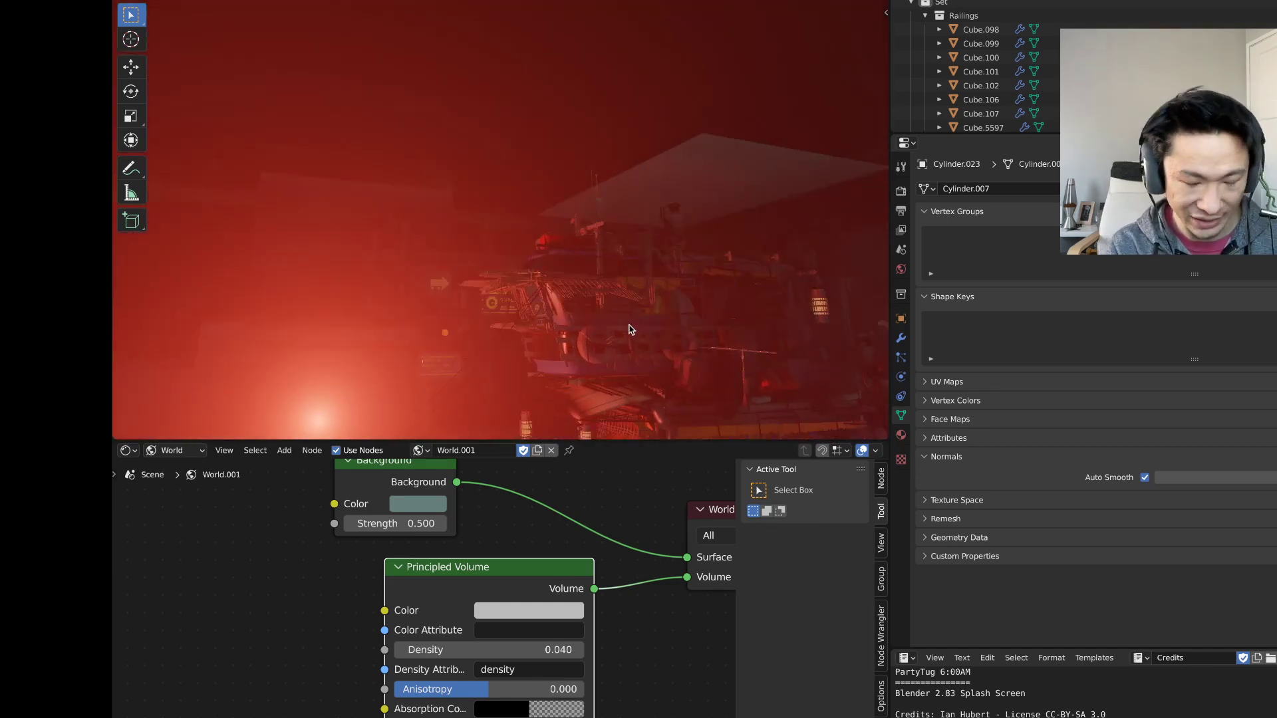
shift+middle_drag(628, 337, 643, 256)
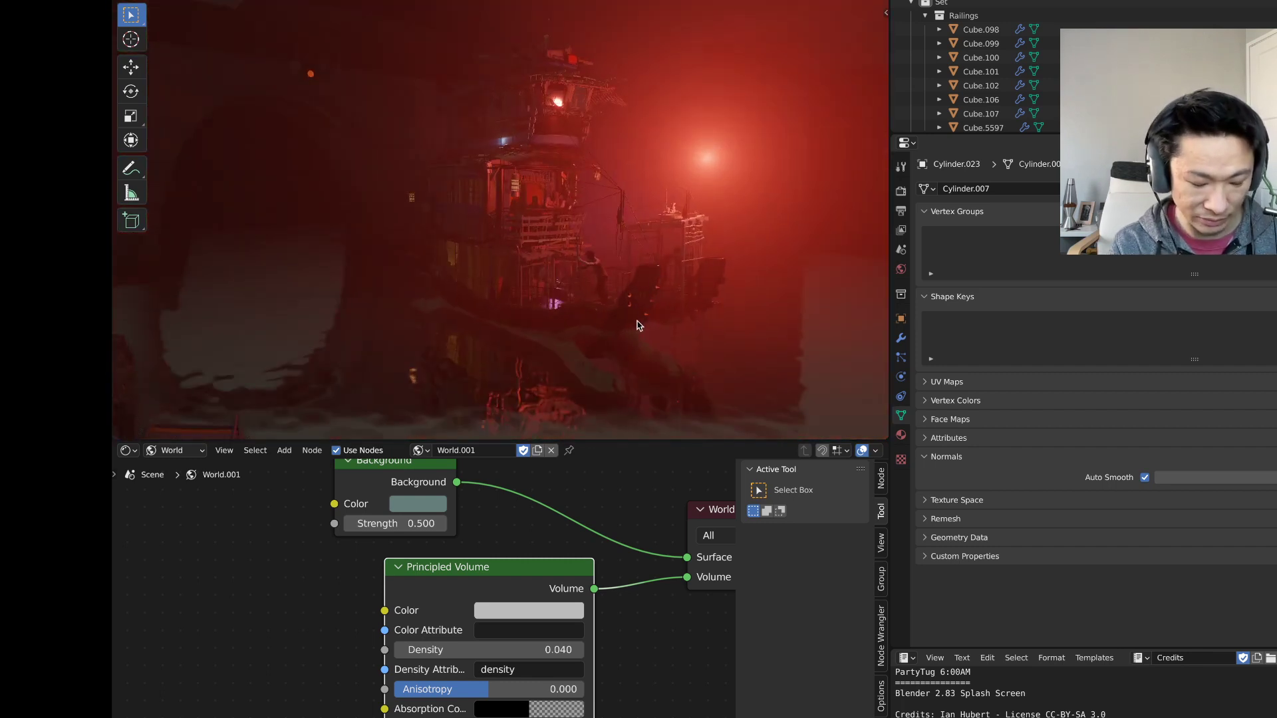
scroll(631, 325, up, 4)
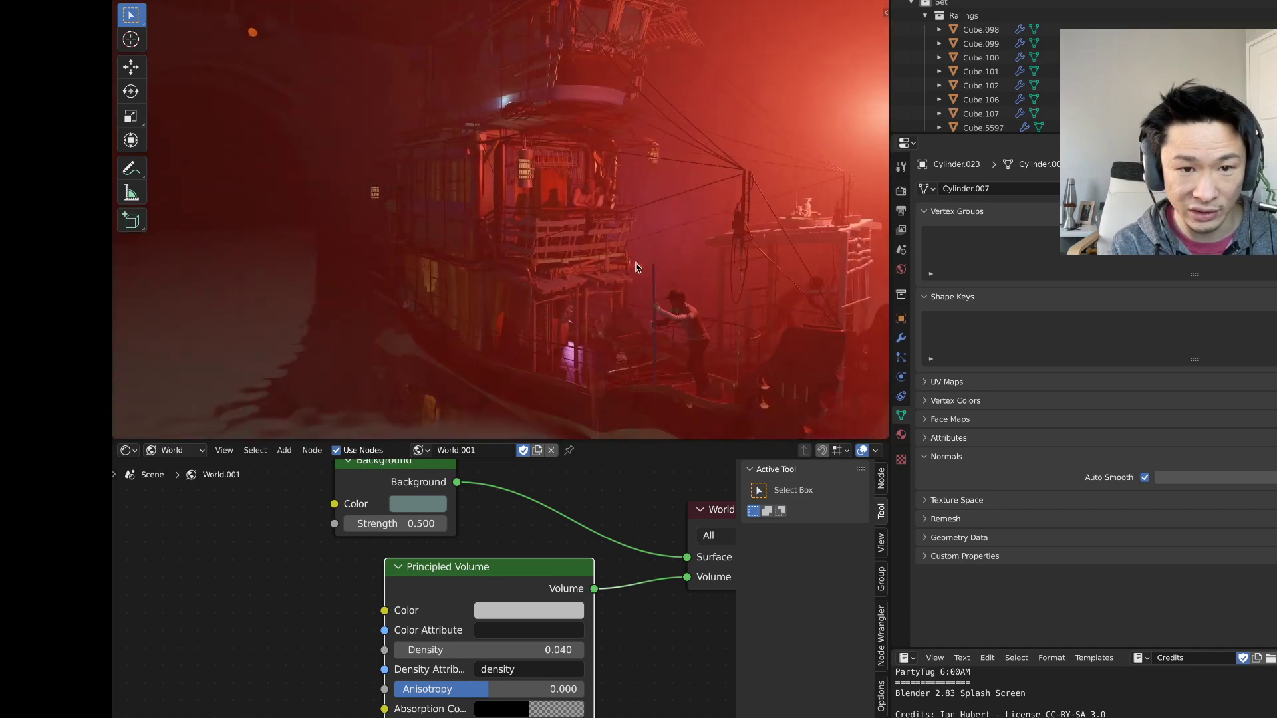
middle_drag(636, 268, 576, 167)
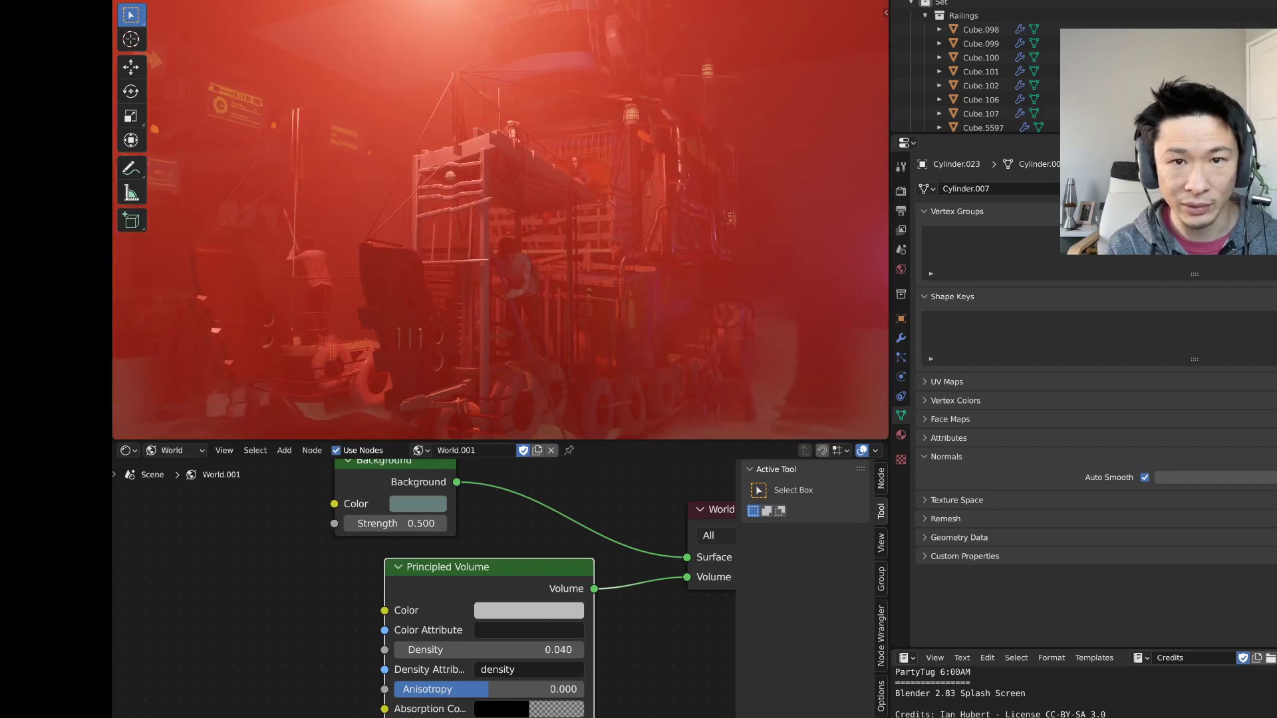
- Turn on the viewport overlays, play the animation and shrink the 3D viewport to check the playback speed
key(alt+shift+z)
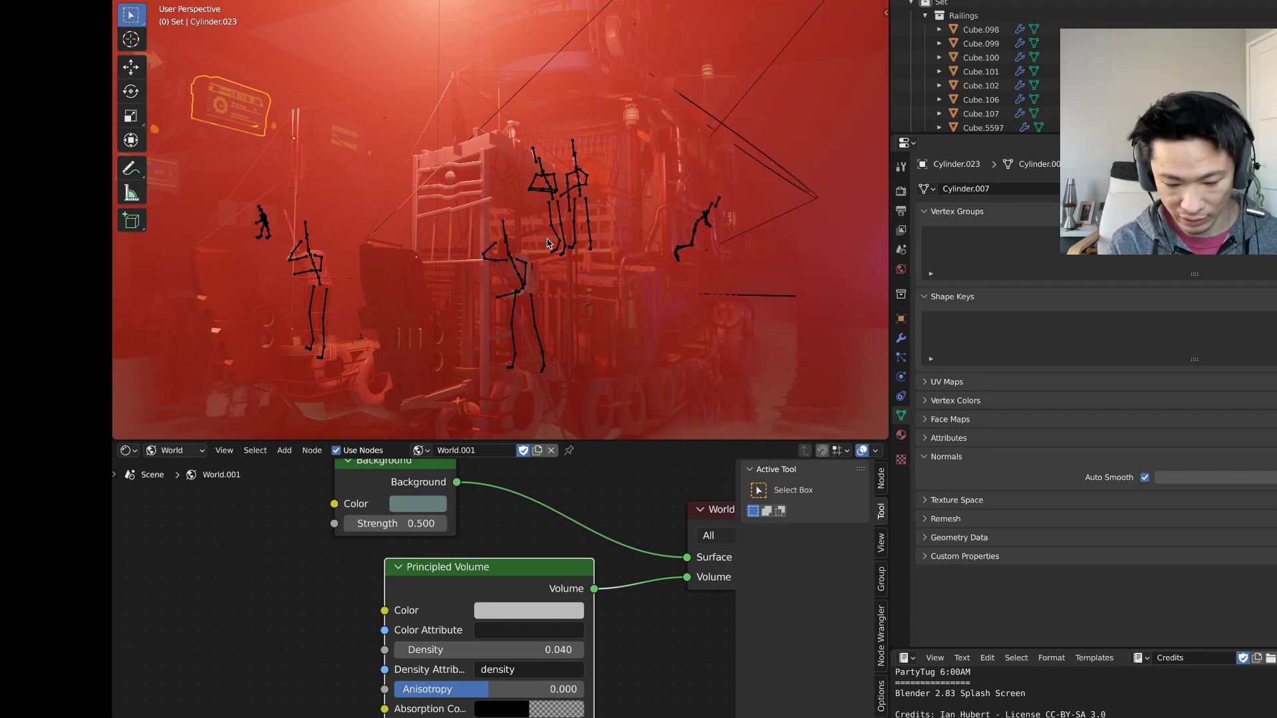
key(space)
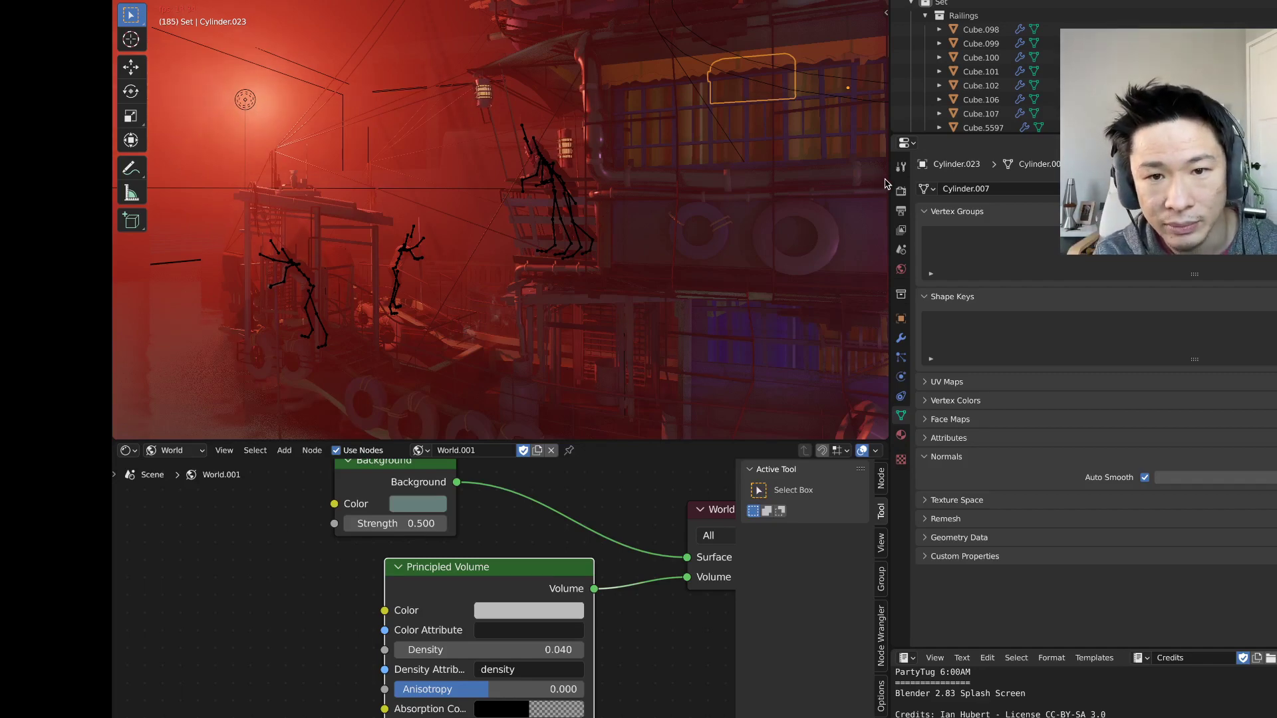
drag(887, 178, 692, 177)
drag(525, 443, 513, 298)
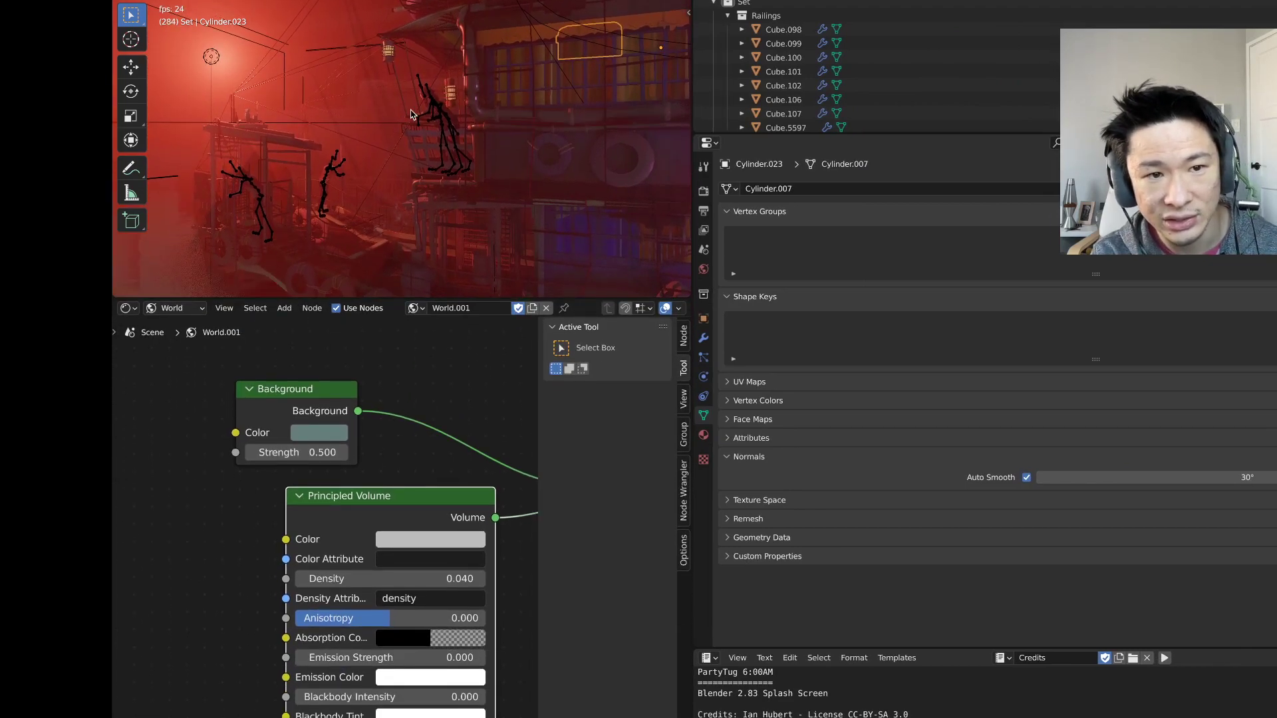
mouse_move(480, 305)
mouse_down()
mouse_move(478, 363)
mouse_move(471, 273)
mouse_move(469, 324)
mouse_up()
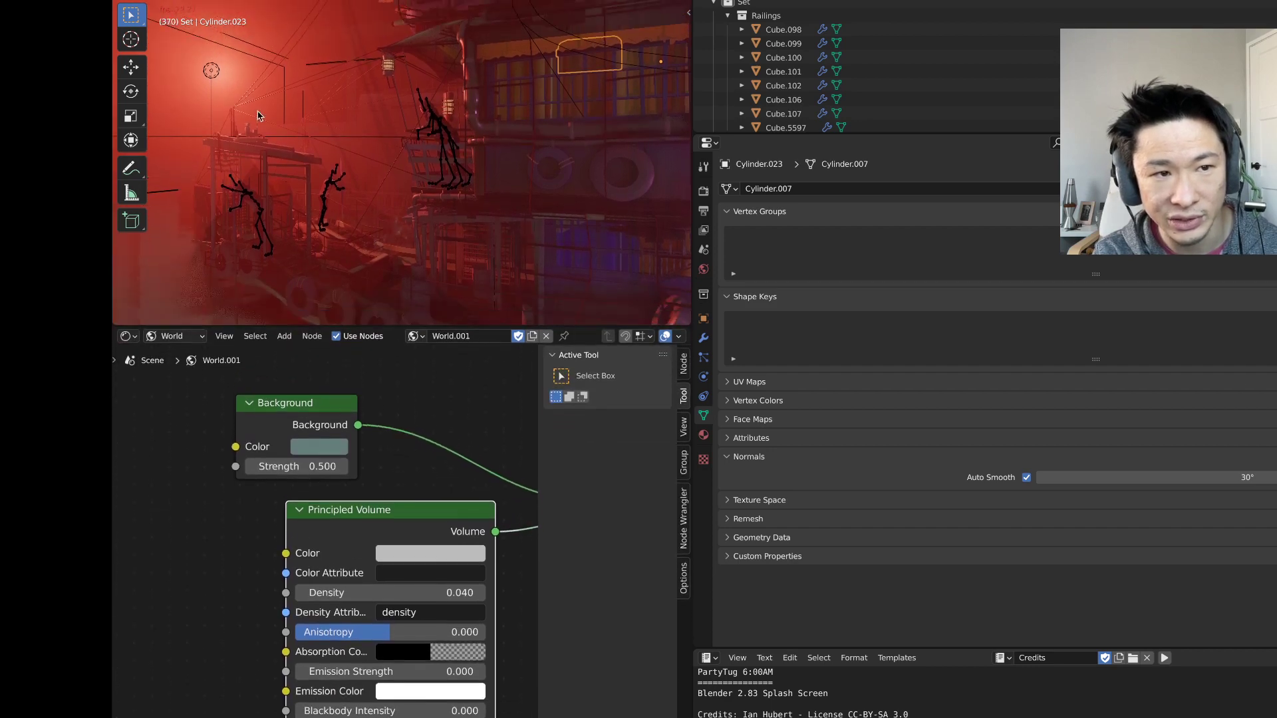
- Show the render settings and compare playback speed with the 3D viewport enlarged and shrunk, ending with a small viewport and playback stopped
click(703, 190)
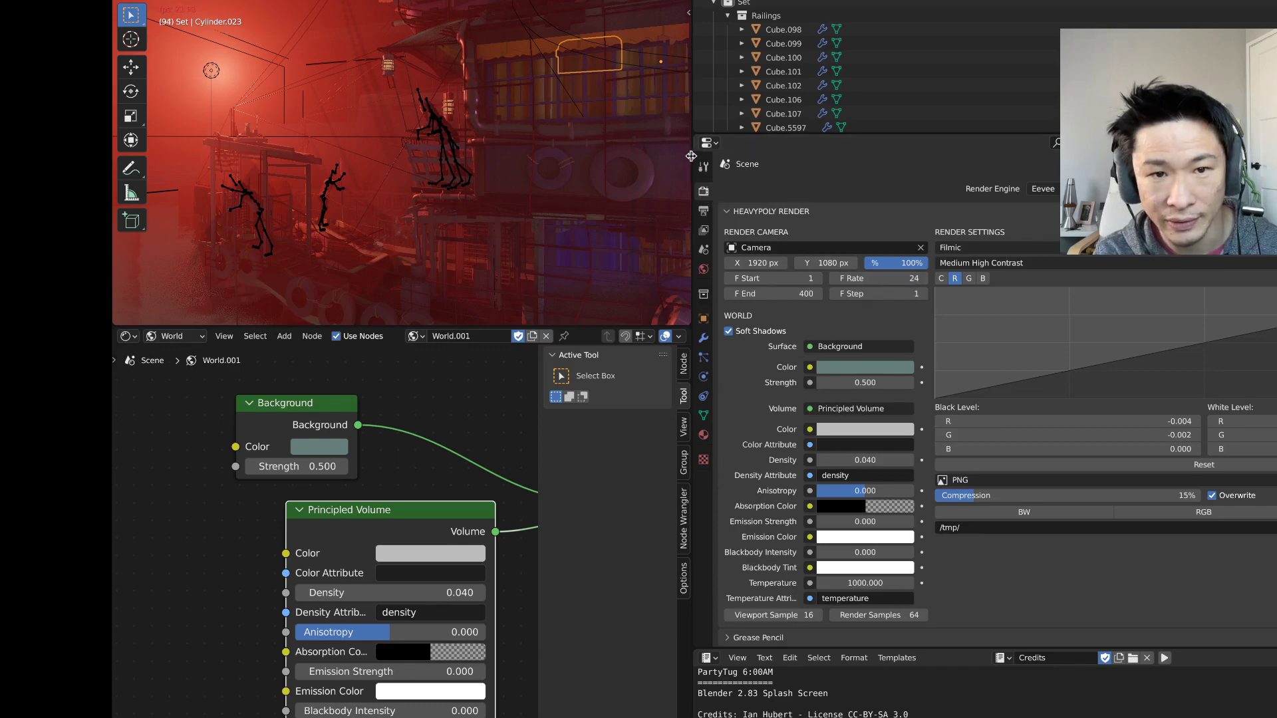
drag(692, 155, 1141, 155)
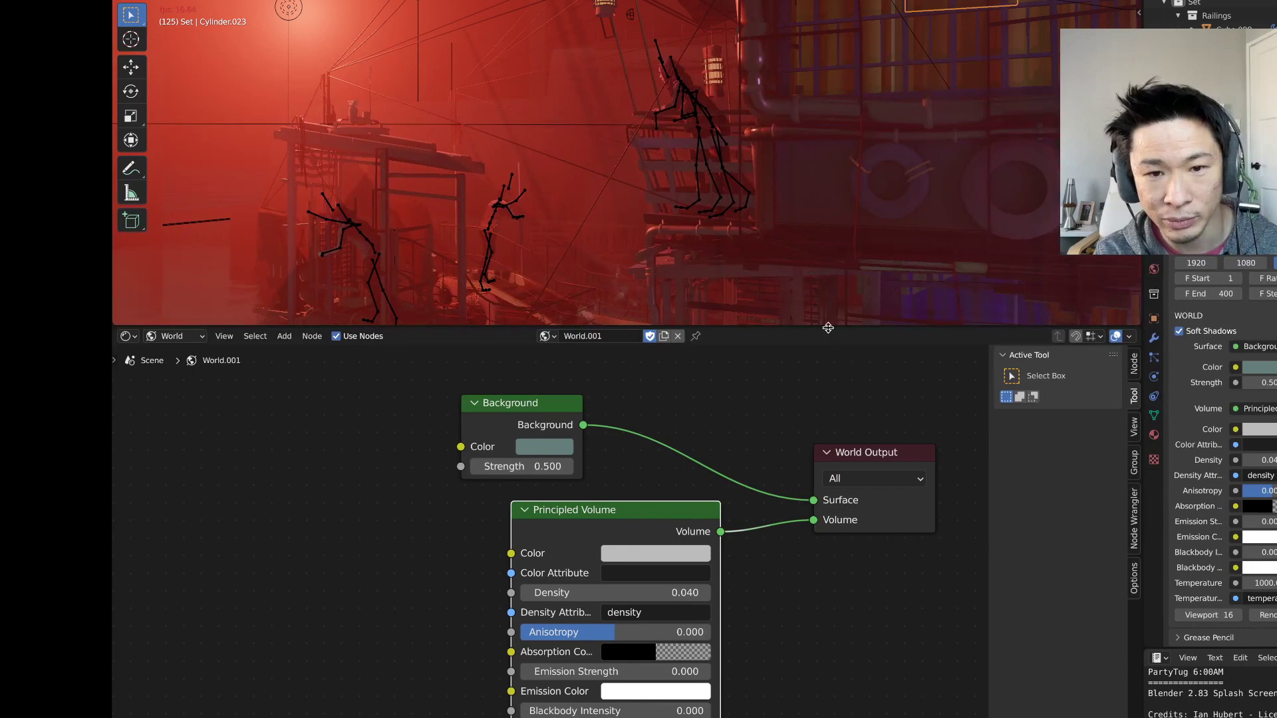
drag(826, 326, 865, 691)
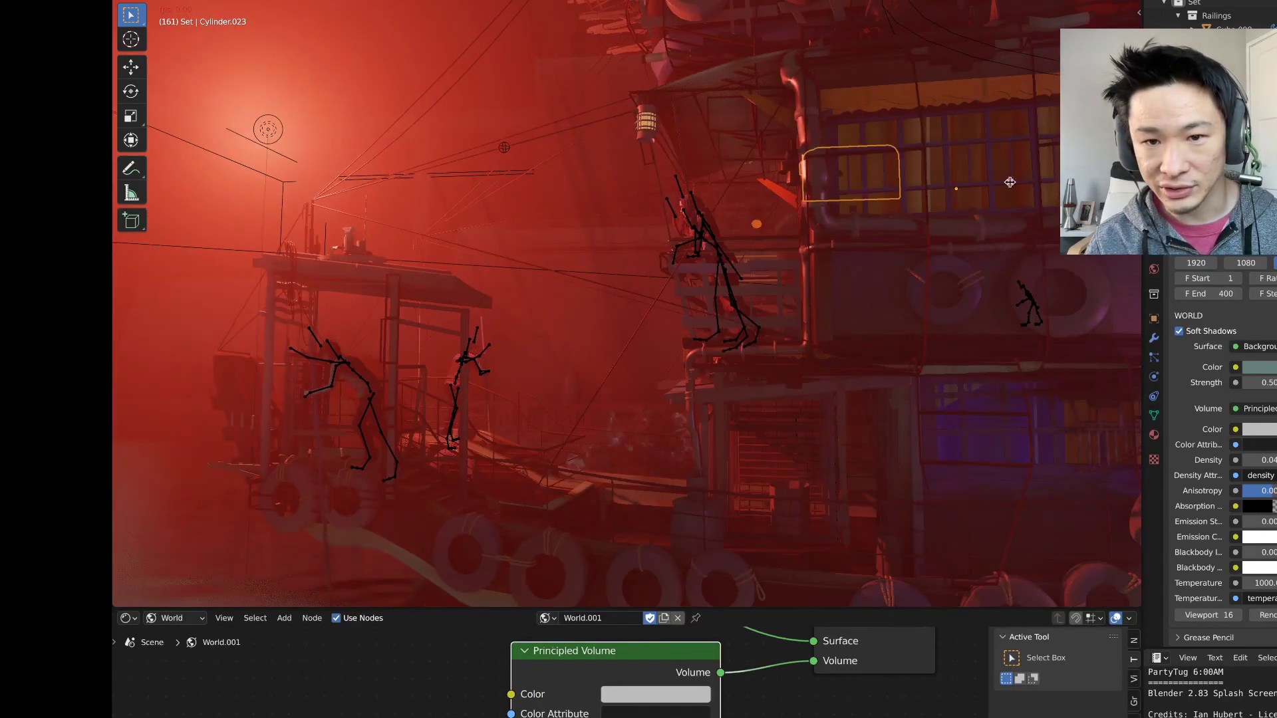
drag(1010, 181, 734, 199)
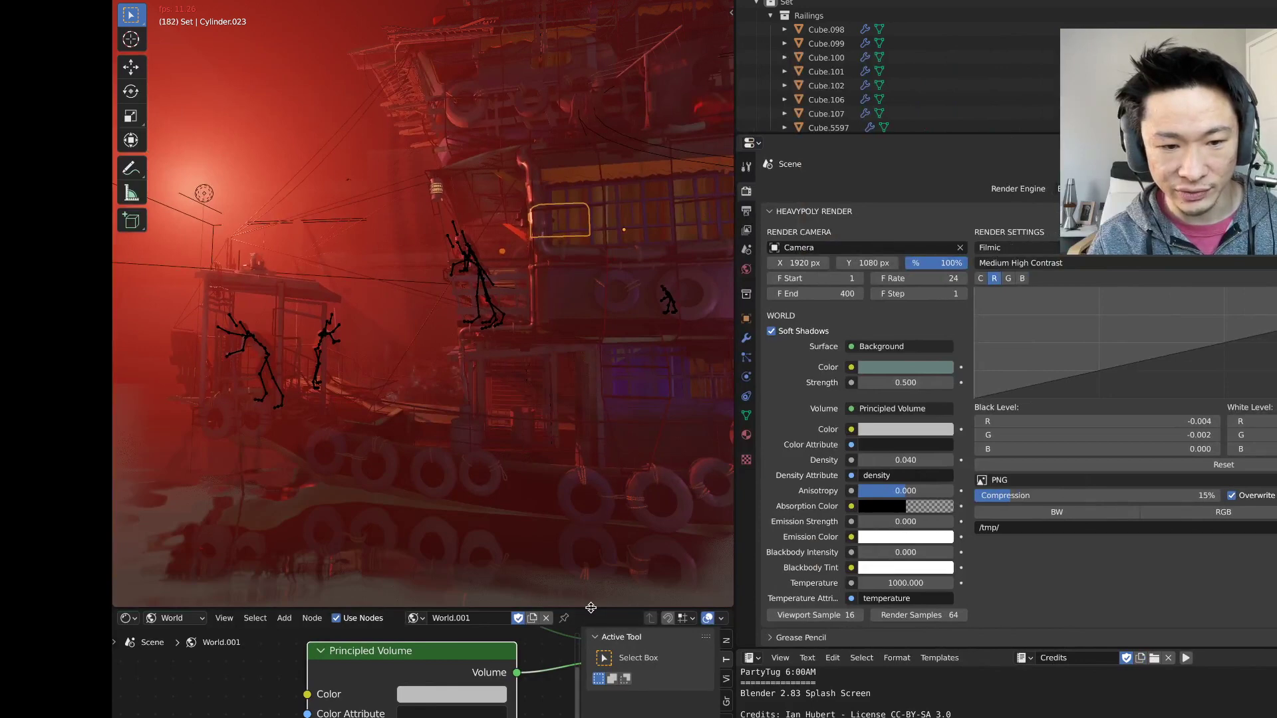
drag(590, 607, 569, 357)
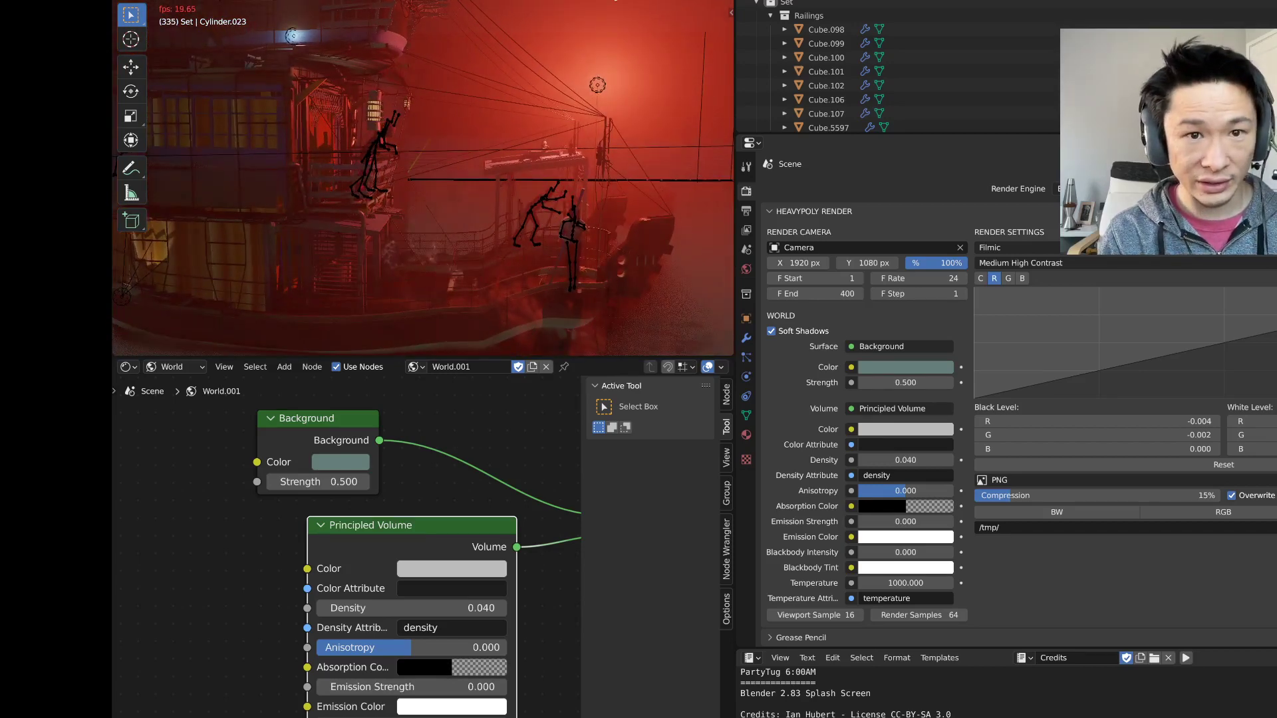
key(space)
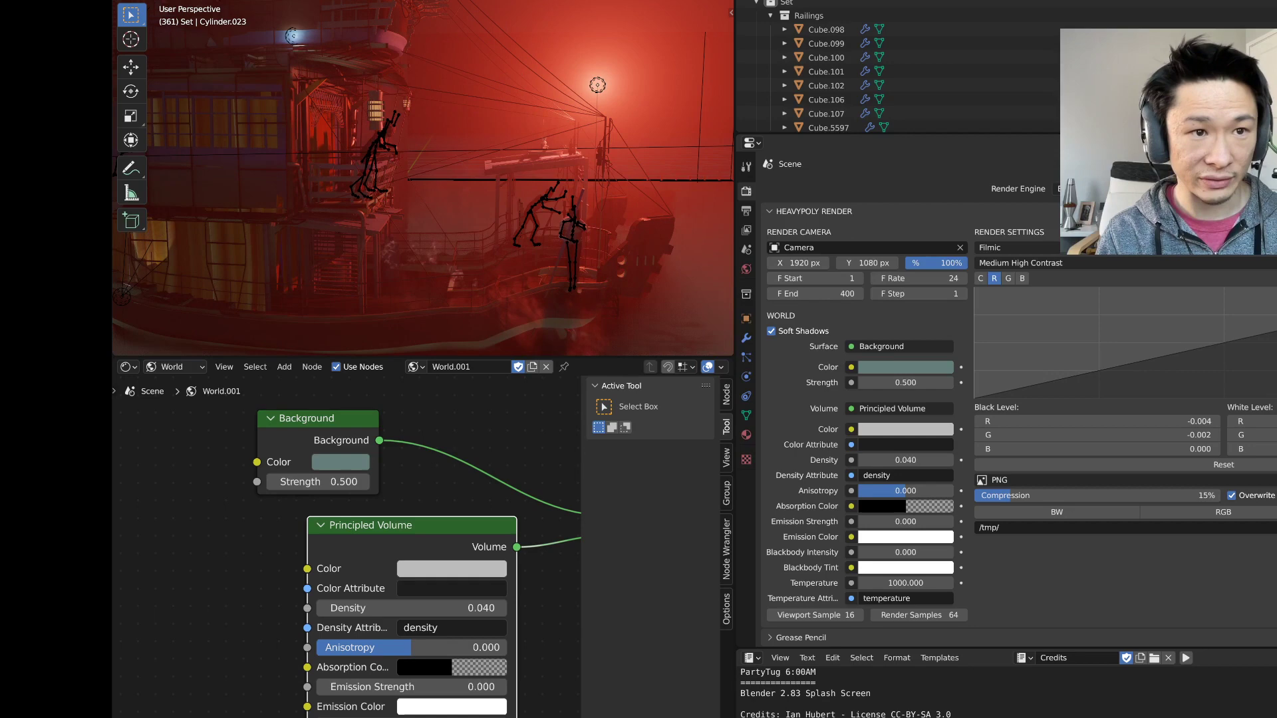
- Render the current frame as an image, bring the render window fully into view and close it
click(197, 0)
key(F12)
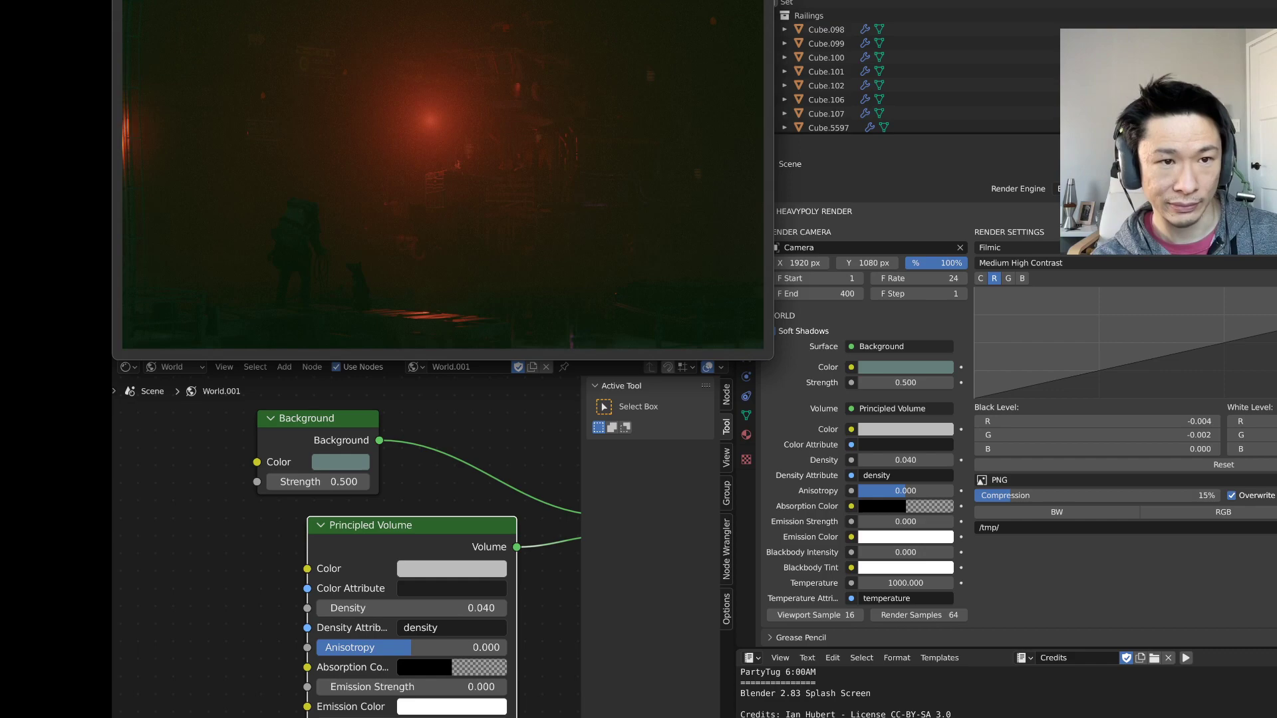
drag(157, 0, 374, 48)
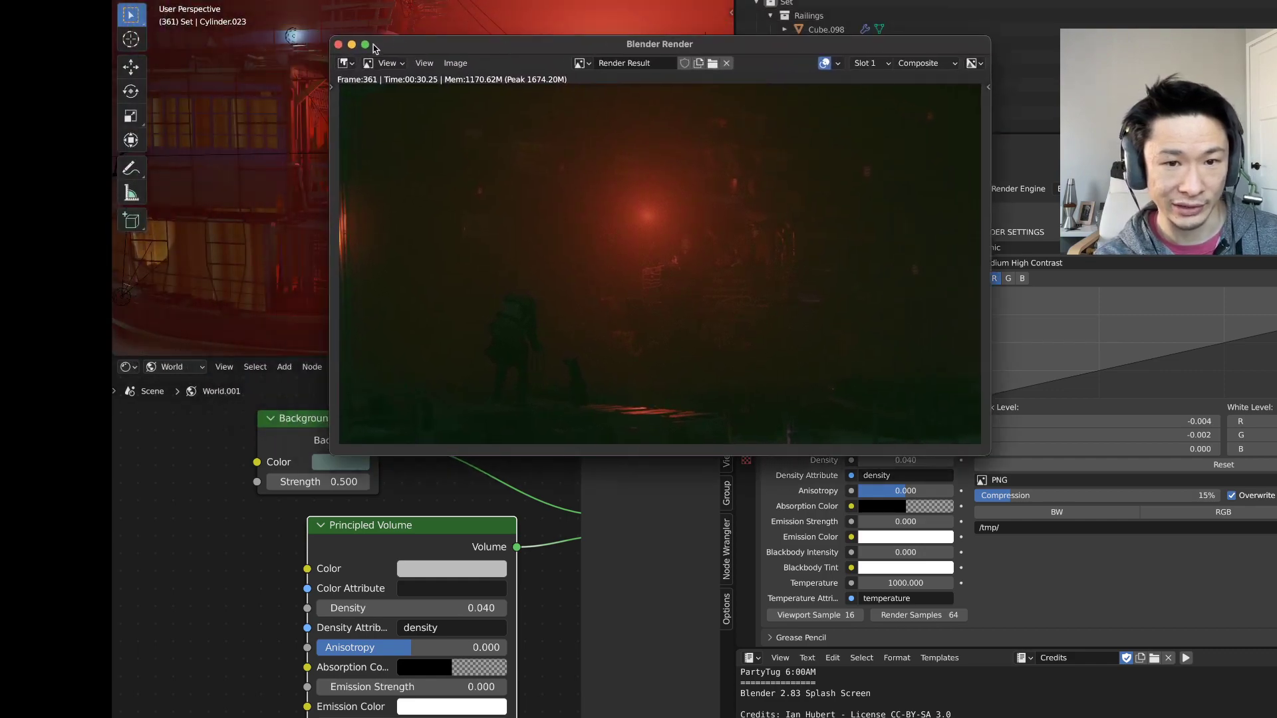
click(338, 44)
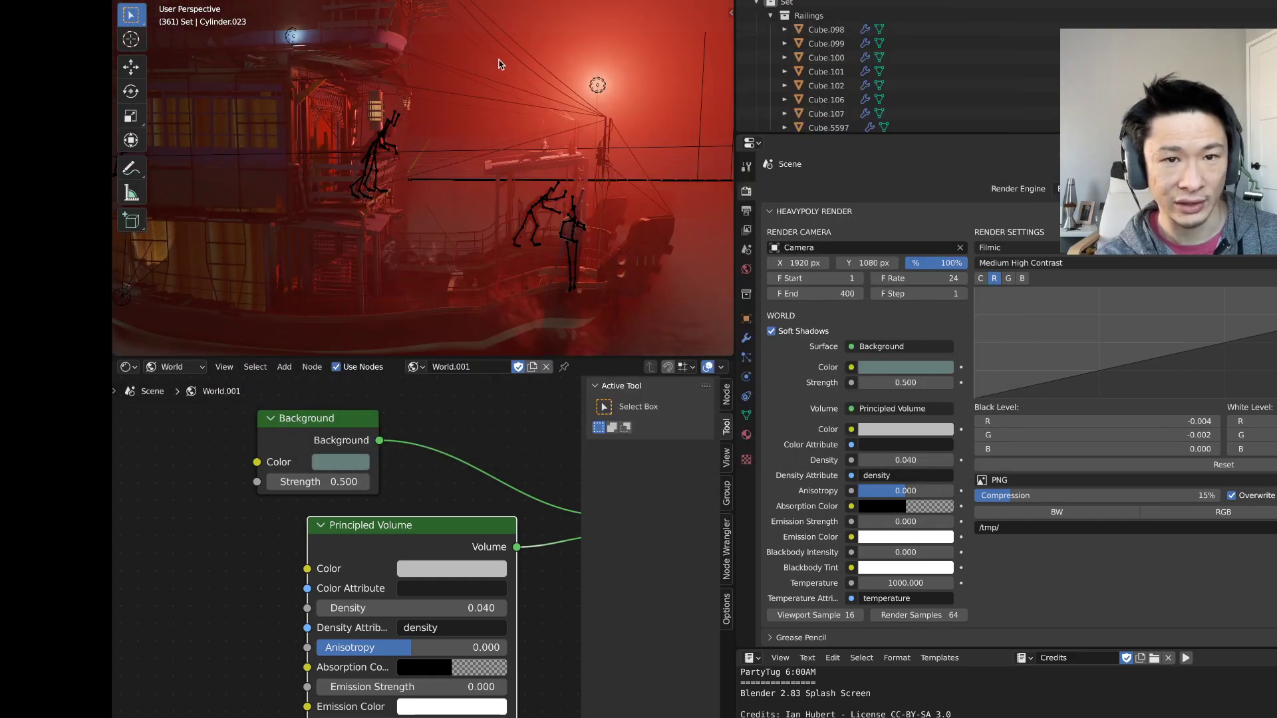
- Try to select the bright red point light directly in the 3D viewport
middle_drag(499, 64, 618, 160)
click(393, 56)
click(635, 173)
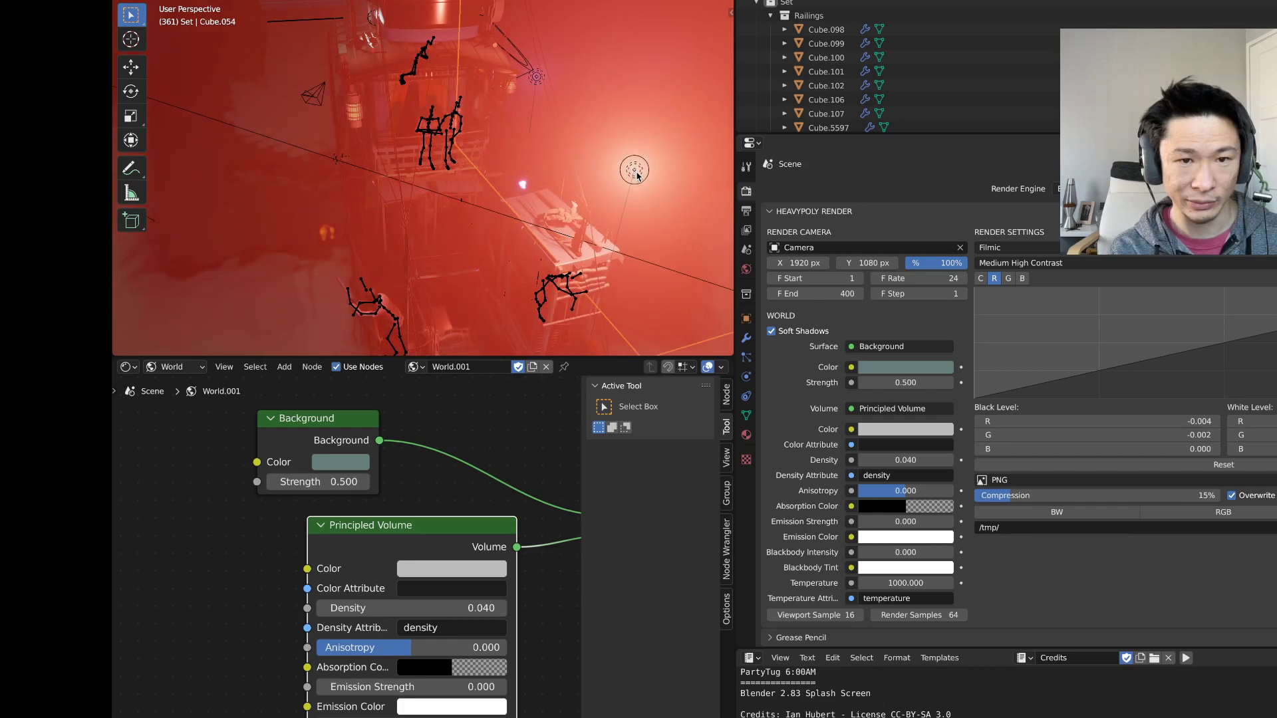
click(566, 106)
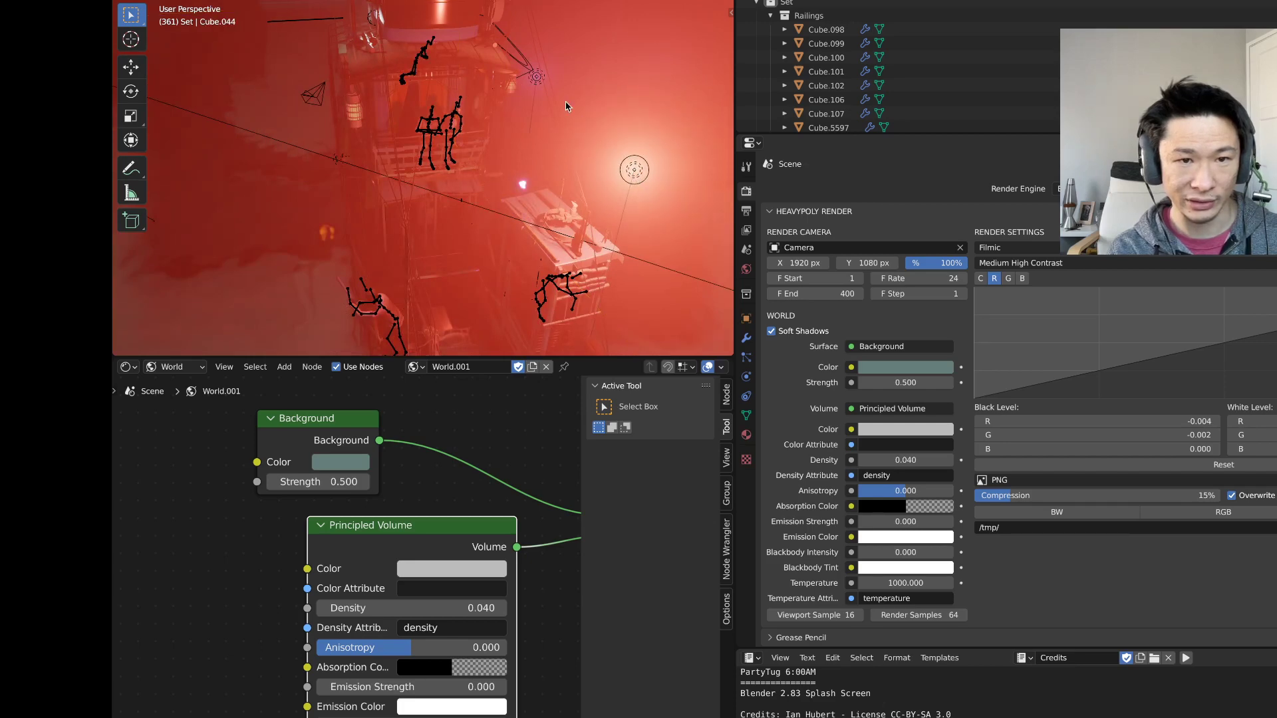
click(635, 173)
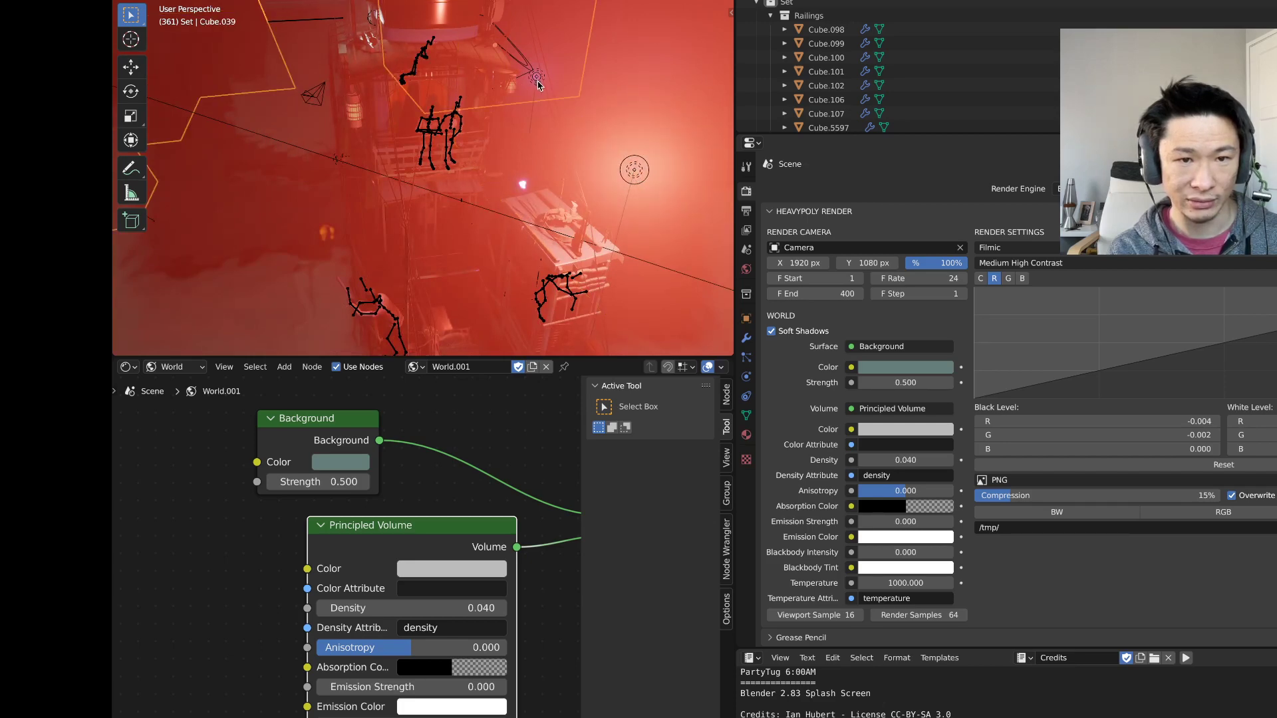
click(634, 180)
- Enlarge the Outliner, select the Point.011 light from its list and move it to a different place in the scene
scroll(822, 121, down, 2)
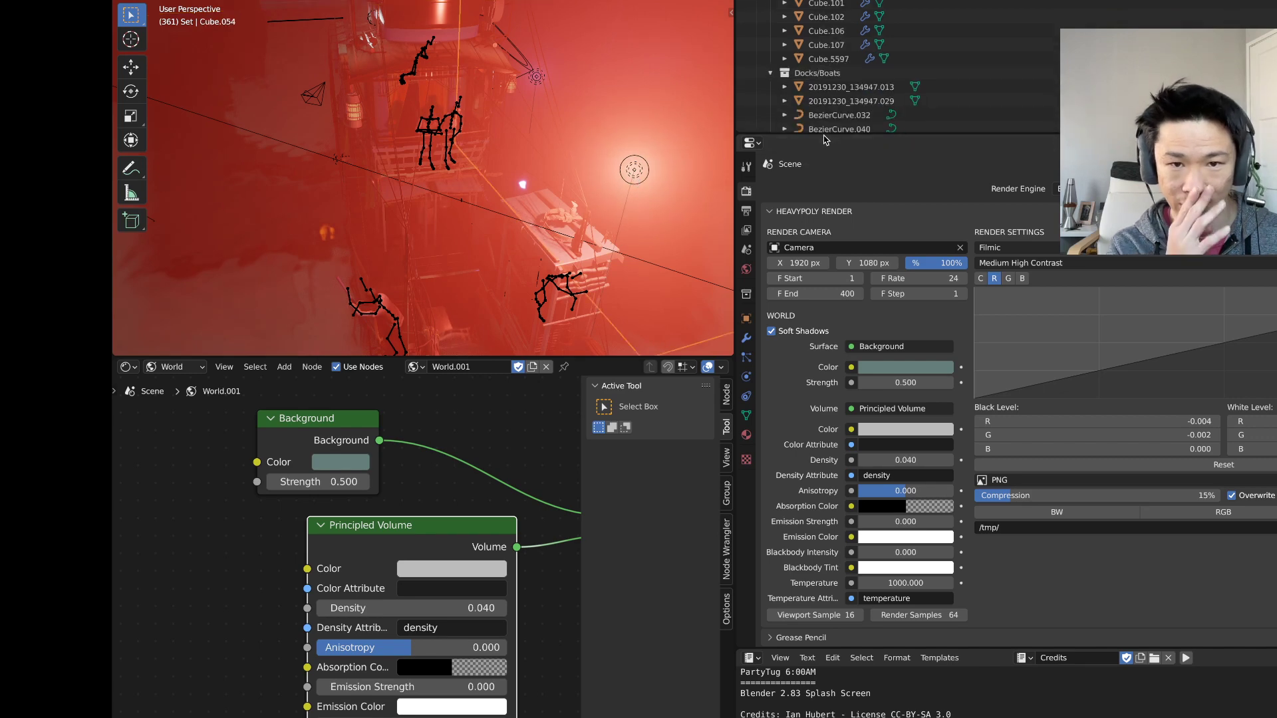
drag(824, 135, 823, 409)
scroll(856, 246, down, 8)
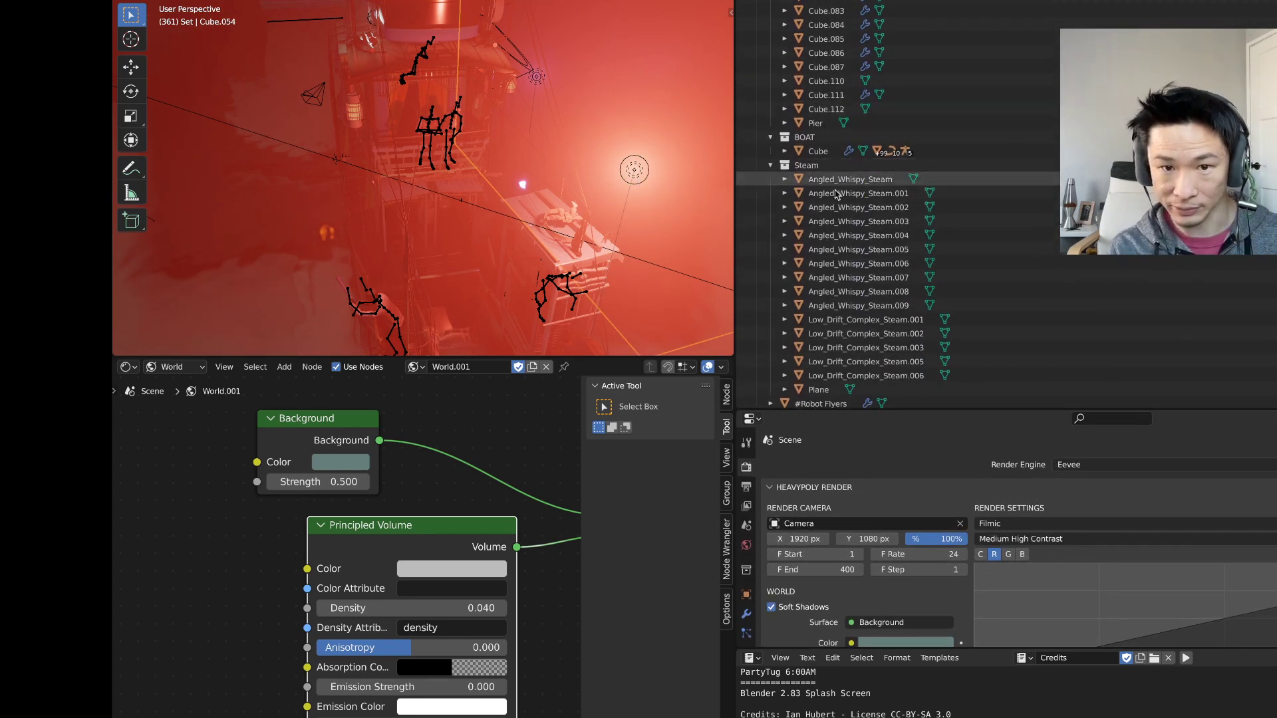
scroll(856, 246, down, 15)
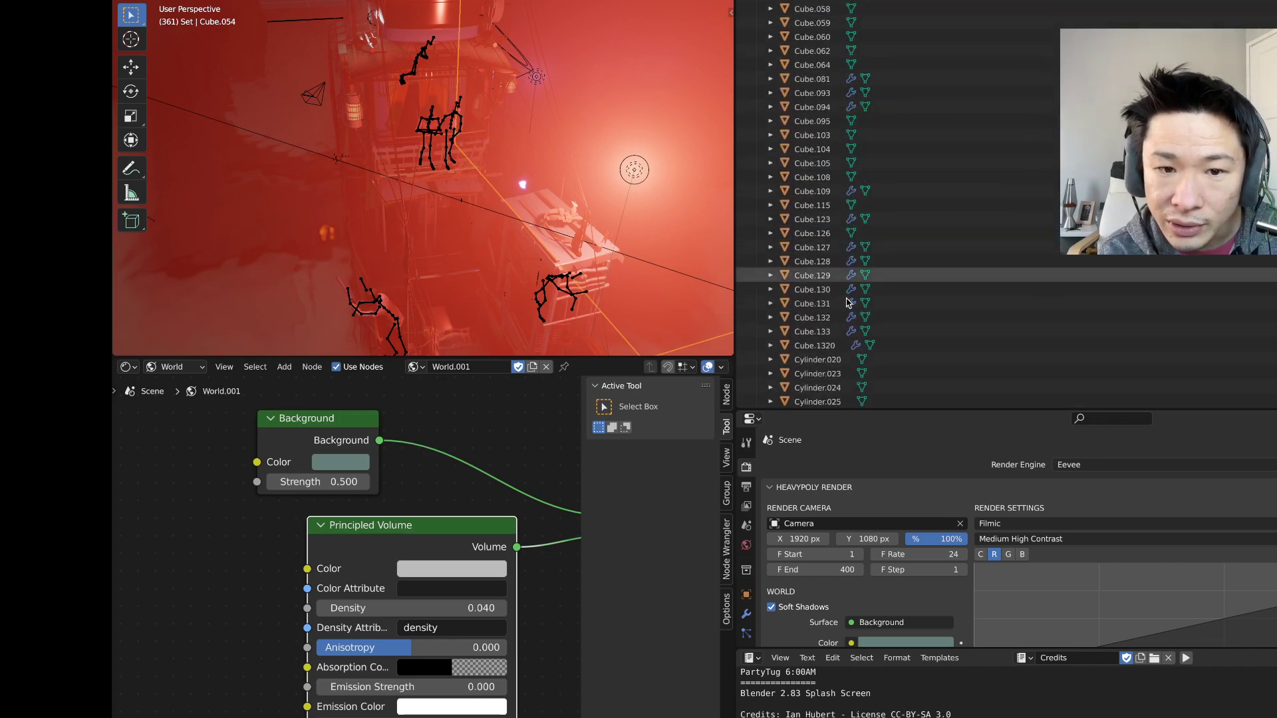
scroll(858, 333, down, 15)
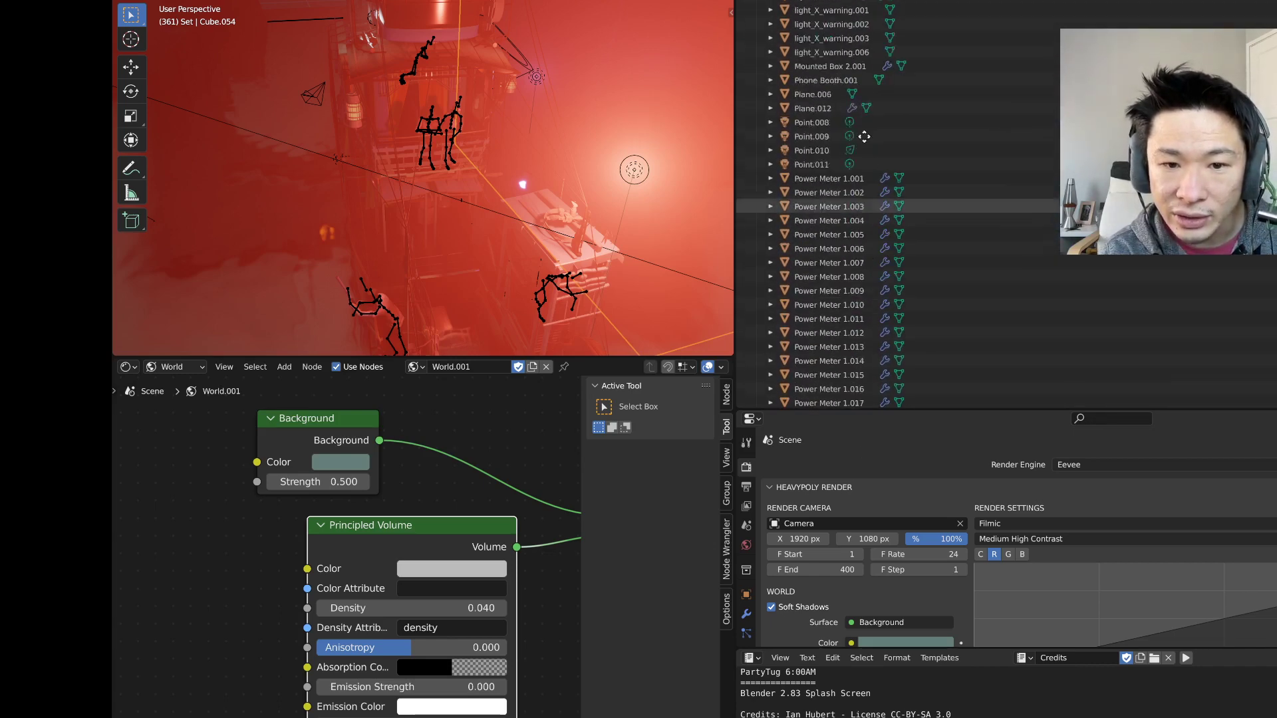
scroll(865, 312, up, 1)
click(812, 136)
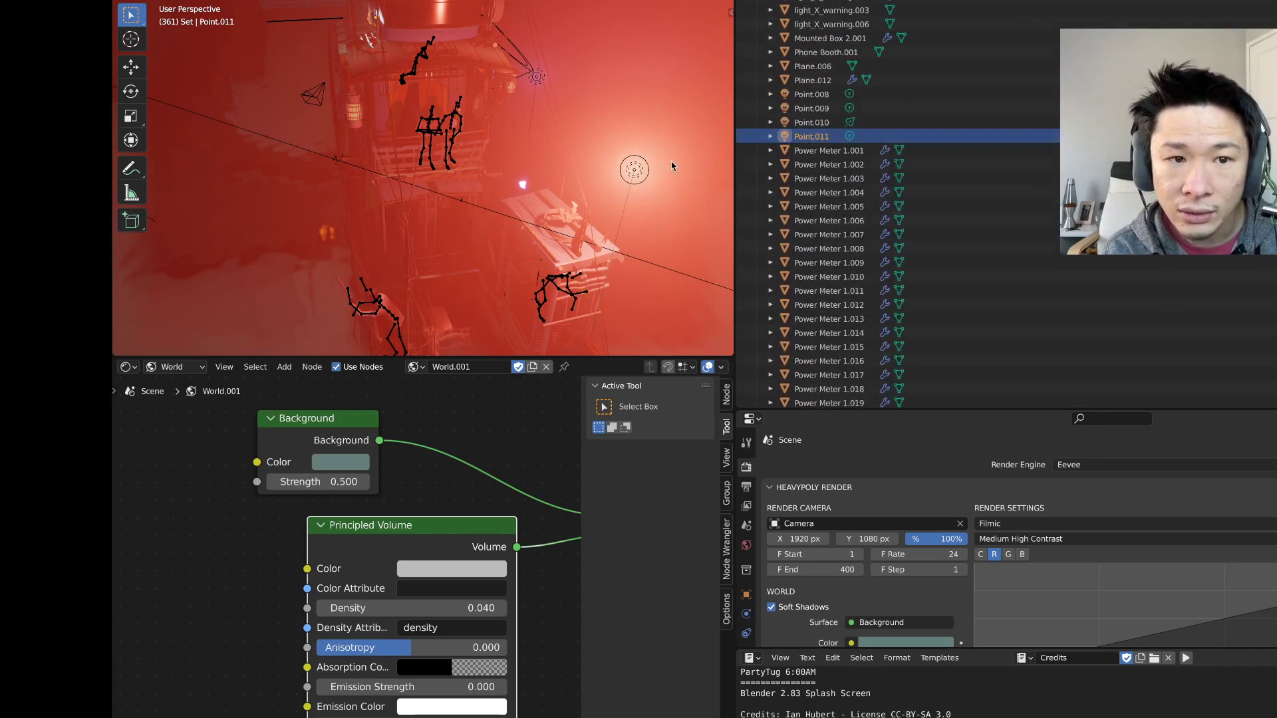
middle_drag(632, 167, 585, 194)
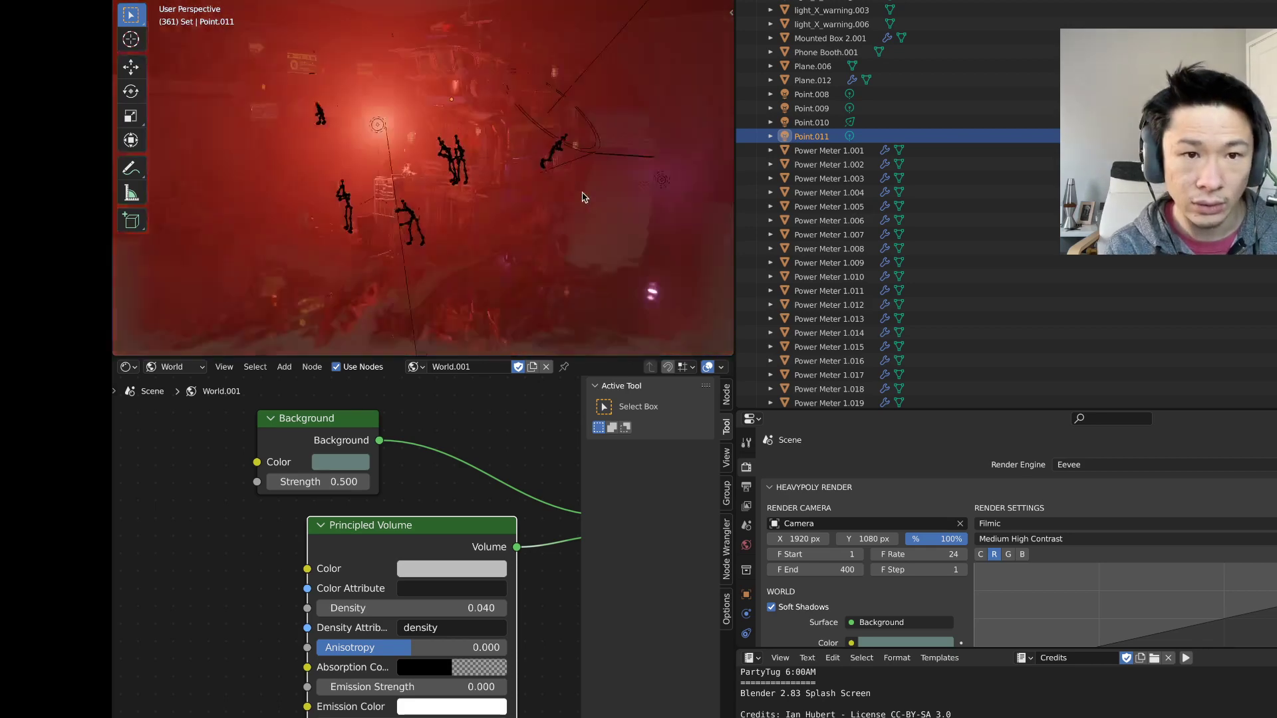
click(552, 176)
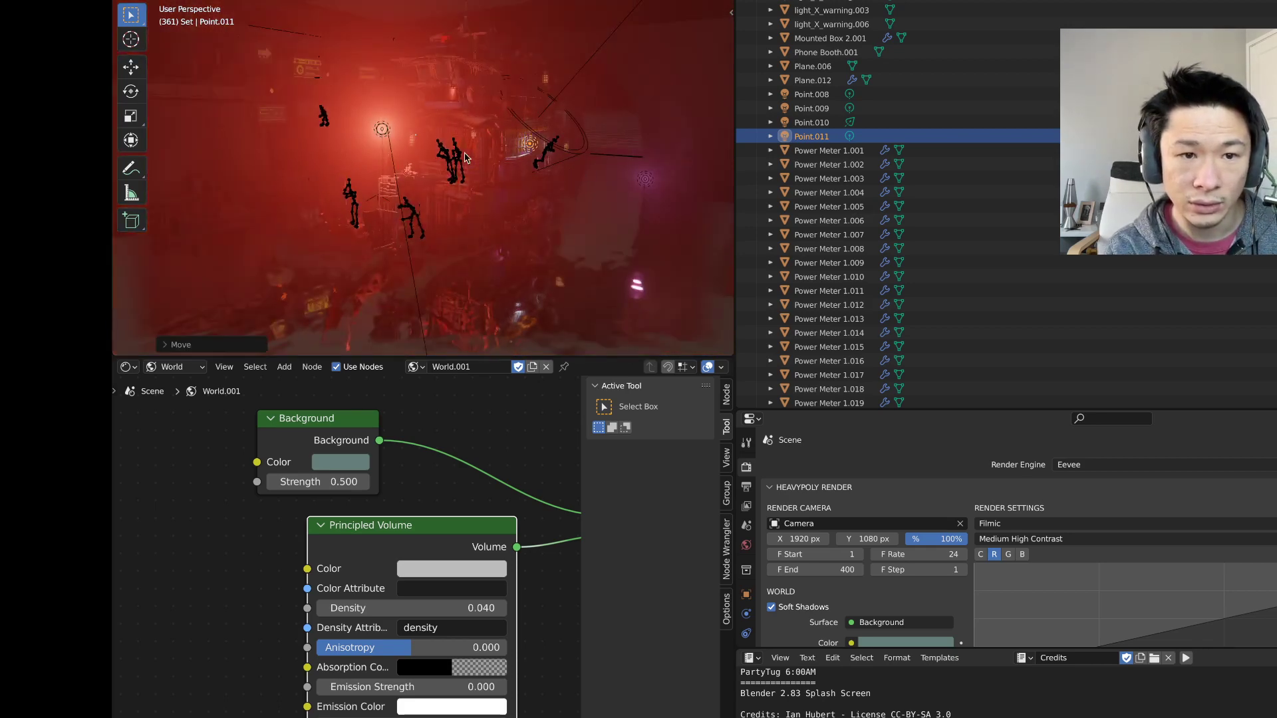
- Select the cone-shaped Point.010 light, try moving it around and delete it
click(596, 157)
key(g)
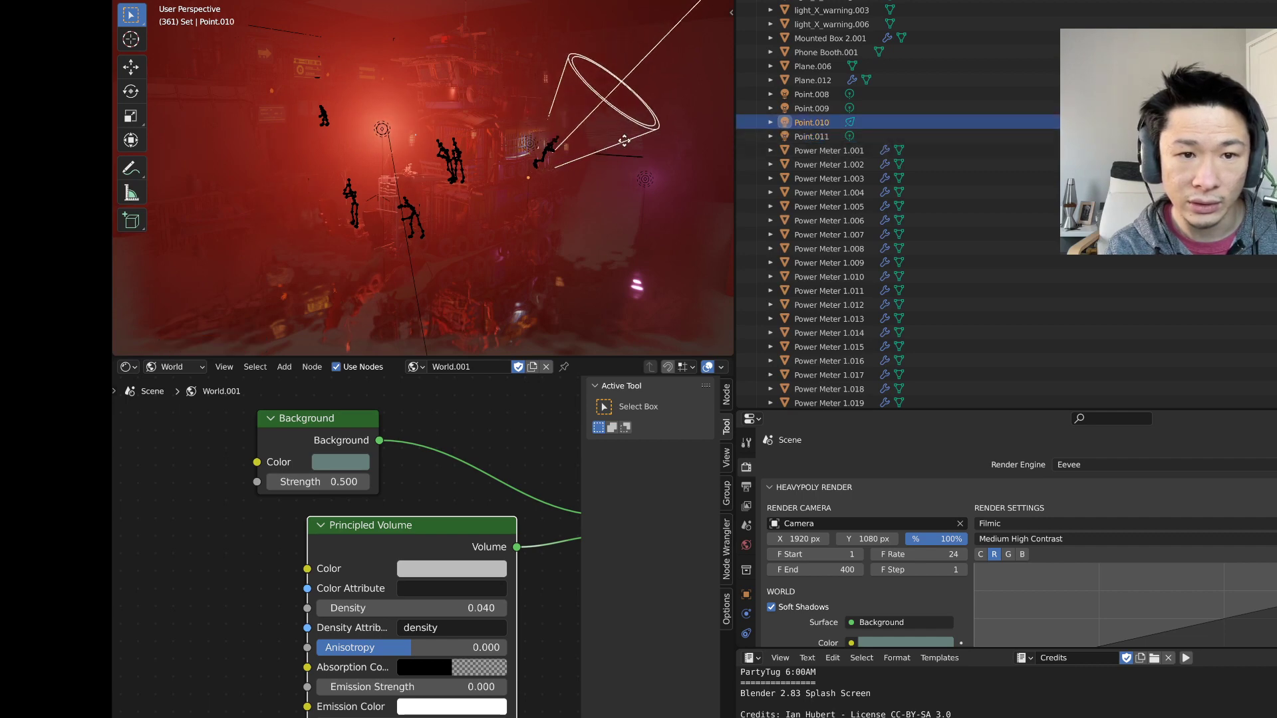
click(667, 118)
key(x)
click(670, 120)
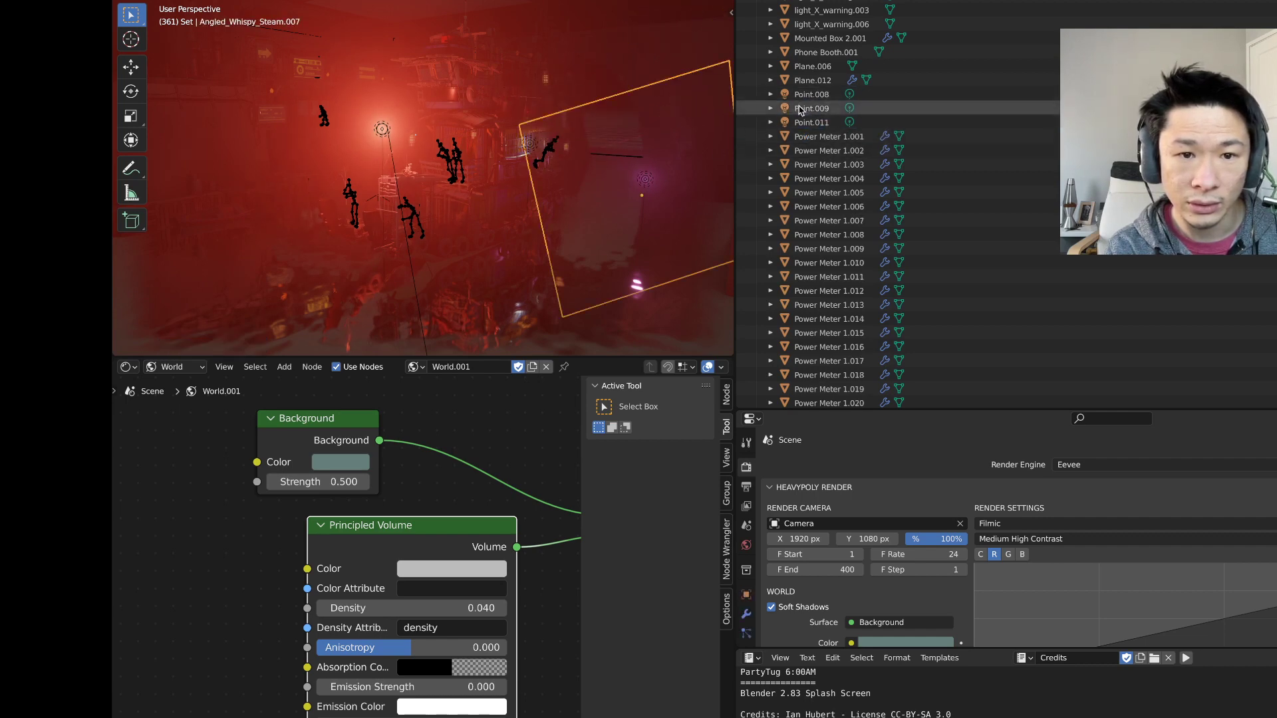
key(g)
right_click(620, 197)
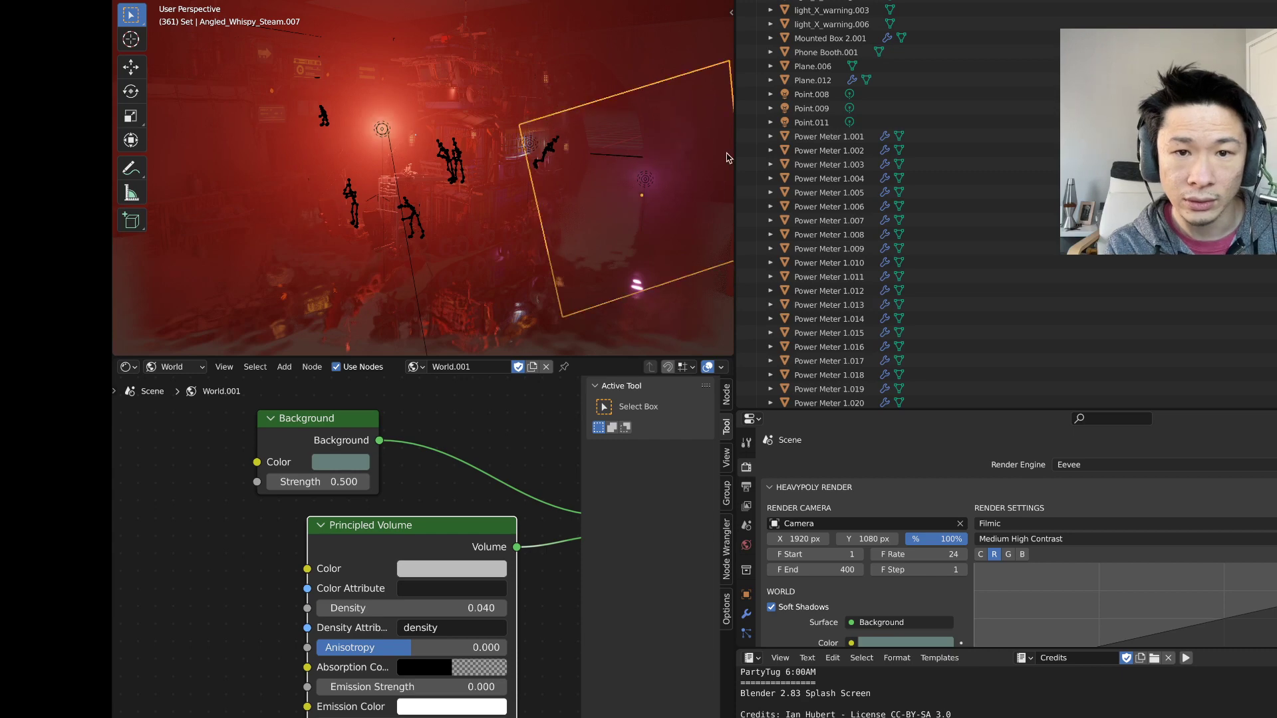
- Move the purple Point.009 light toward the boat's upper part
click(811, 109)
key(g)
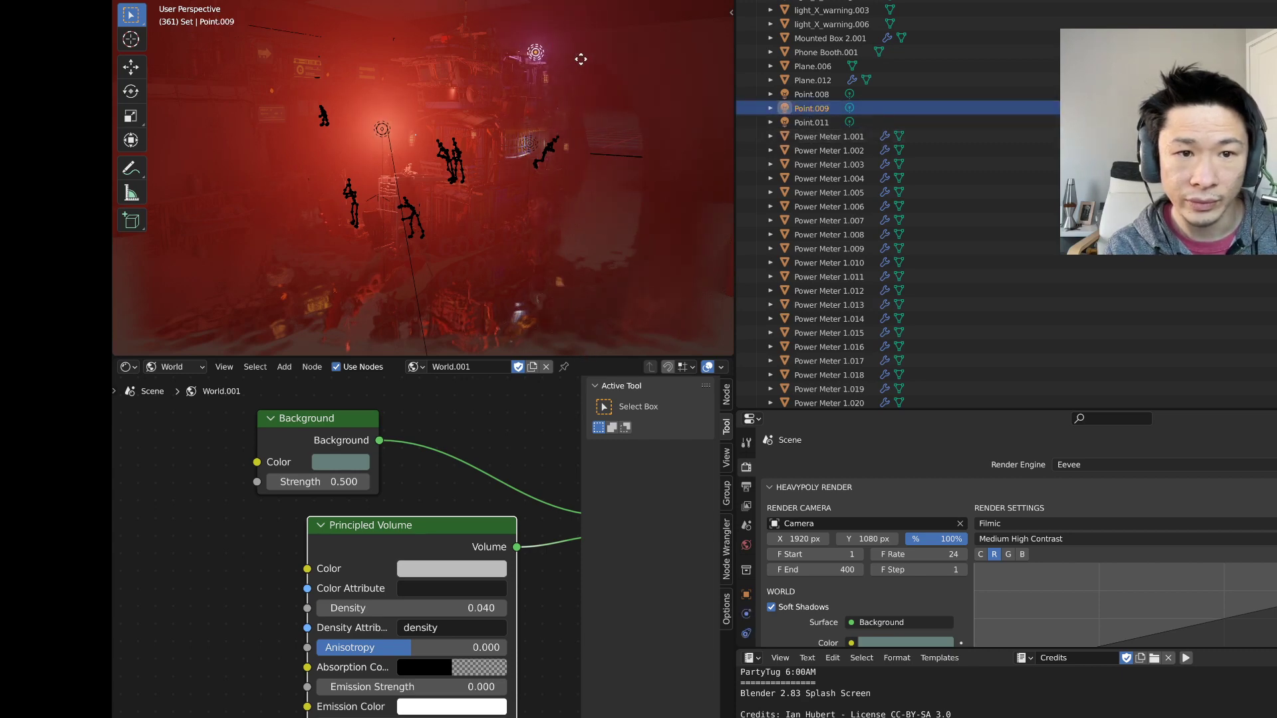
click(581, 43)
- Move the red Point.008 light down to the tires along the boat's hull just above the water
click(811, 93)
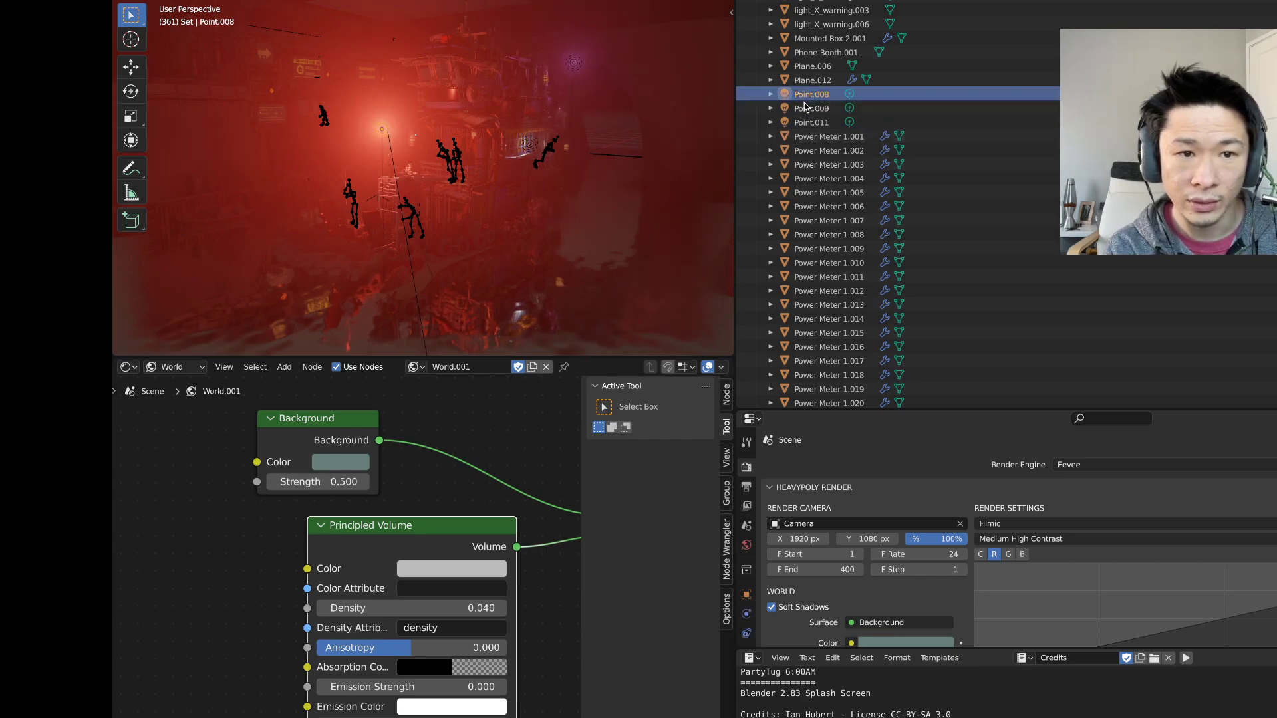
key(g)
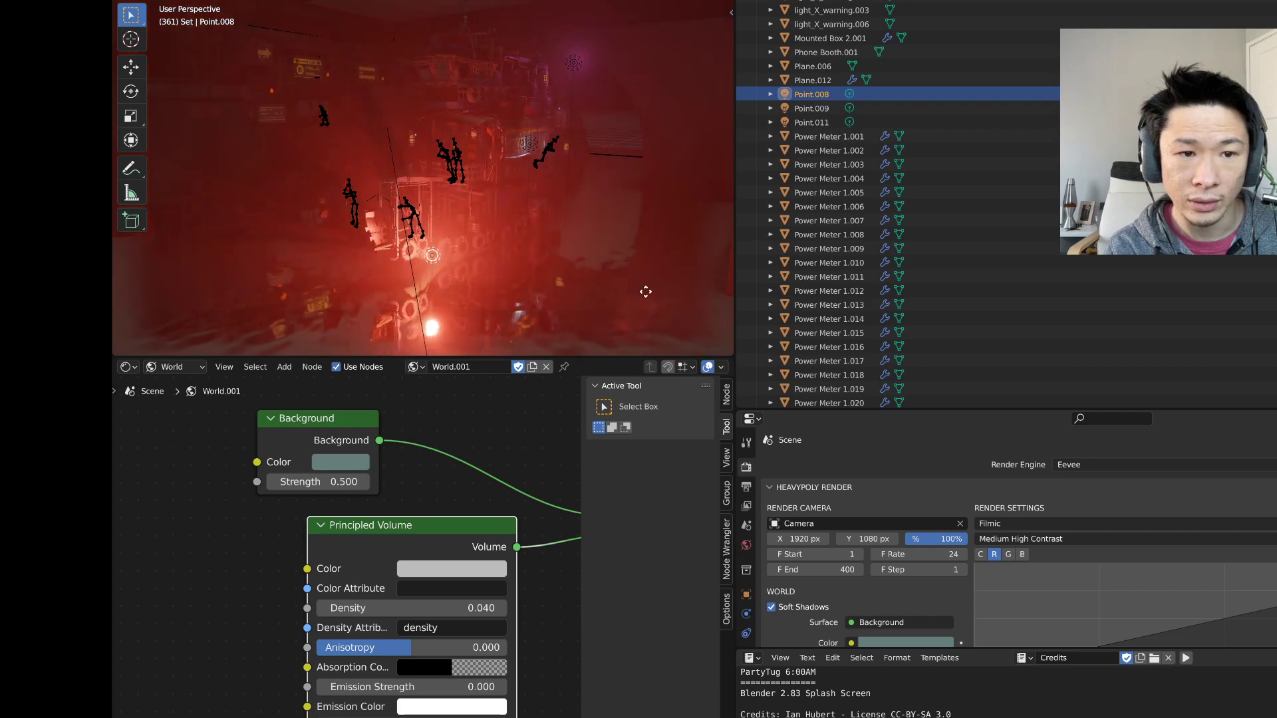
click(644, 291)
middle_drag(581, 252, 461, 251)
key(g)
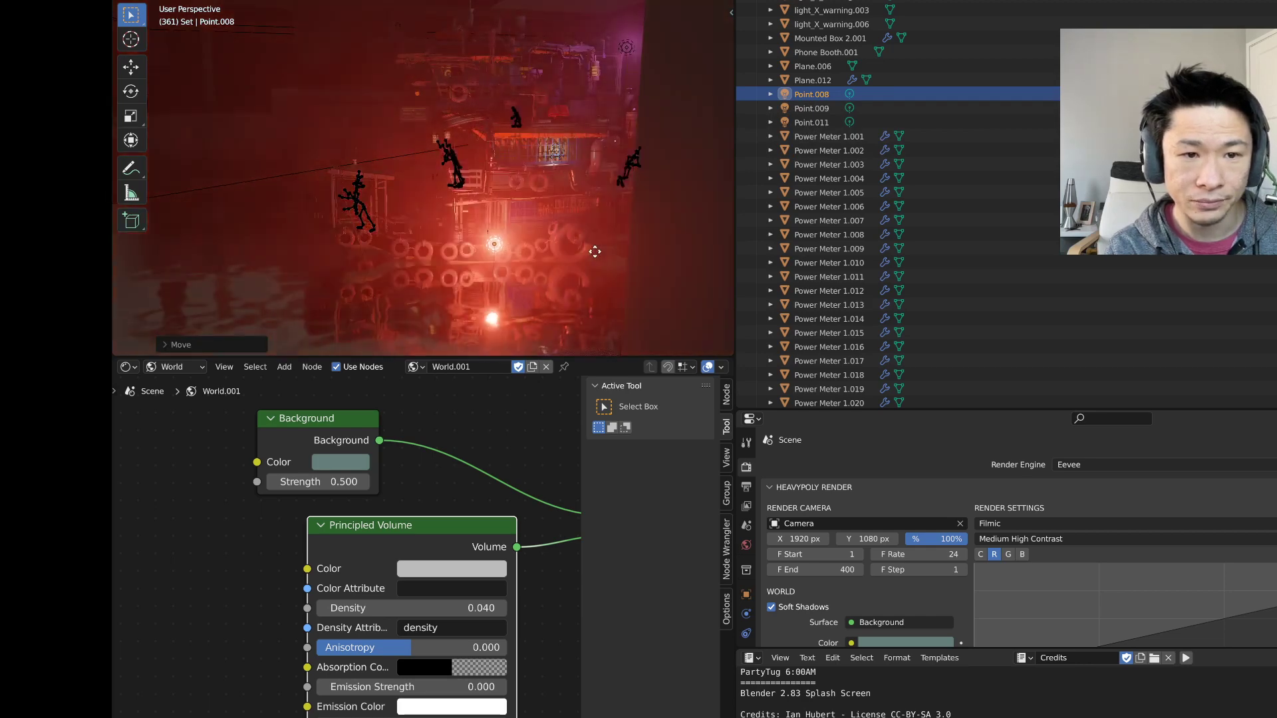
click(662, 245)
- Frame the Point.008 light in the viewport and set its color to cyan
key(KP_Decimal)
middle_drag(541, 234, 641, 323)
scroll(522, 232, down, 6)
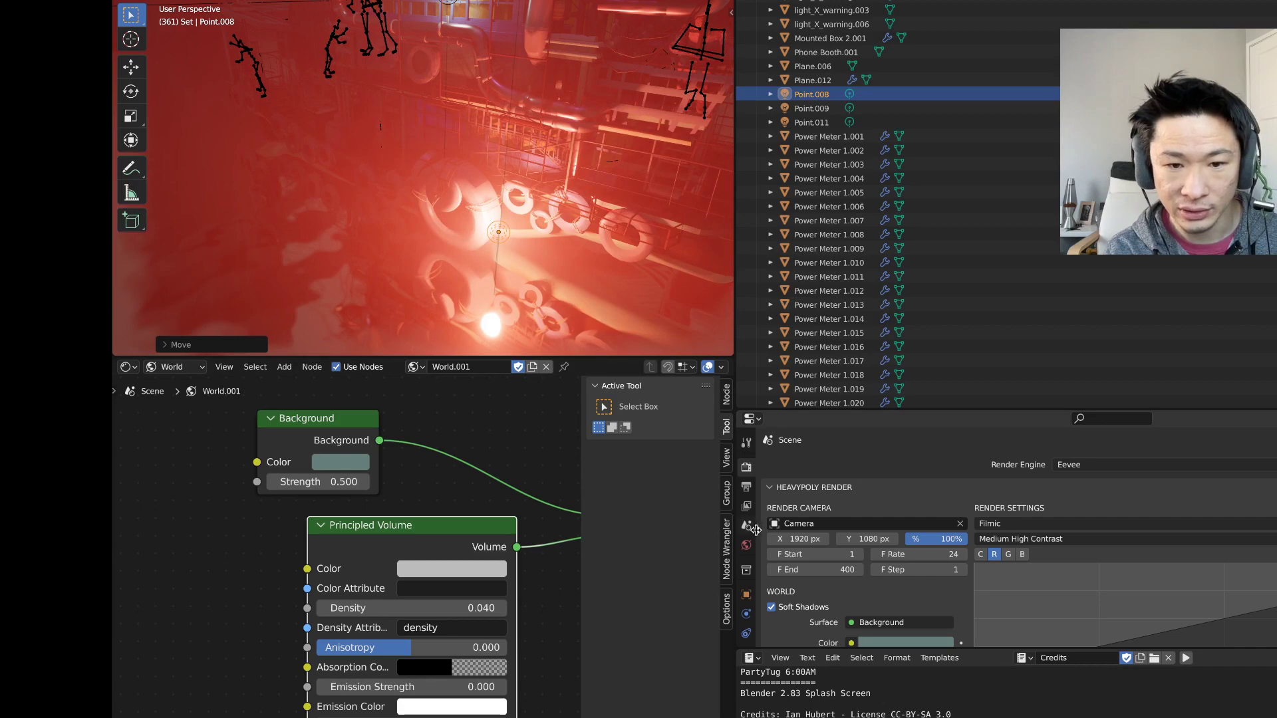
scroll(755, 529, down, 2)
click(747, 603)
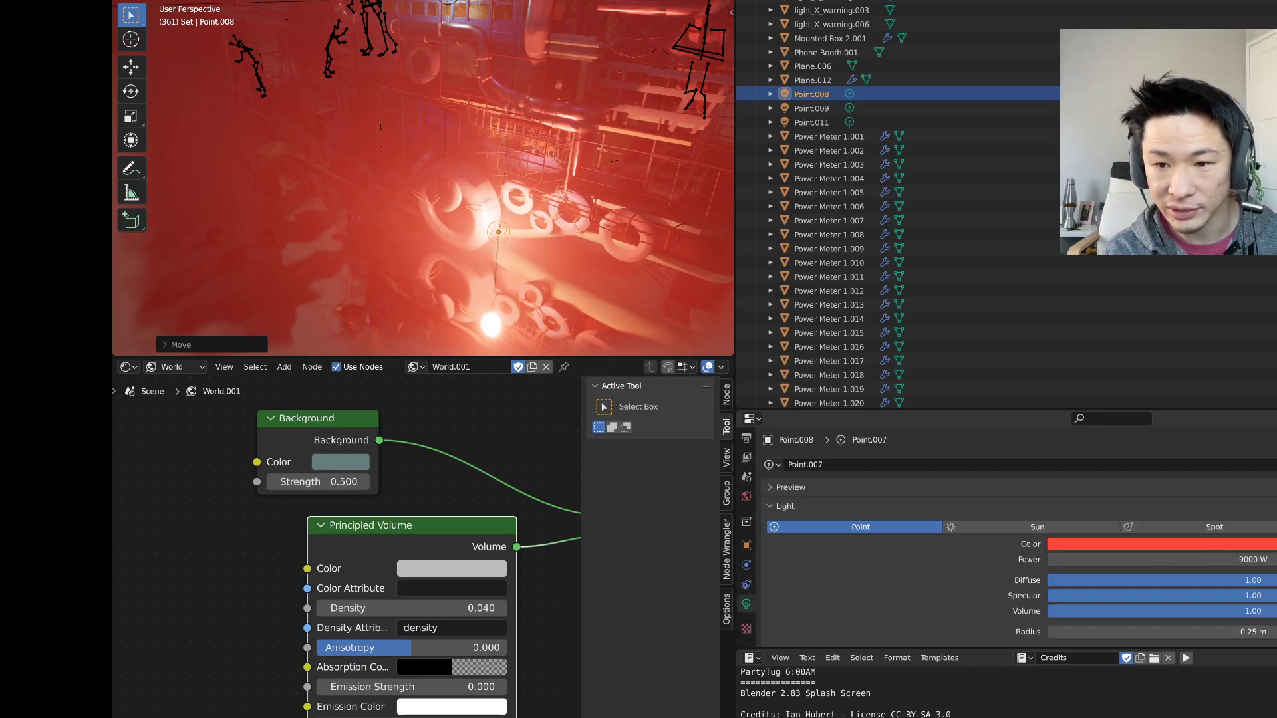
scroll(543, 262, down, 1)
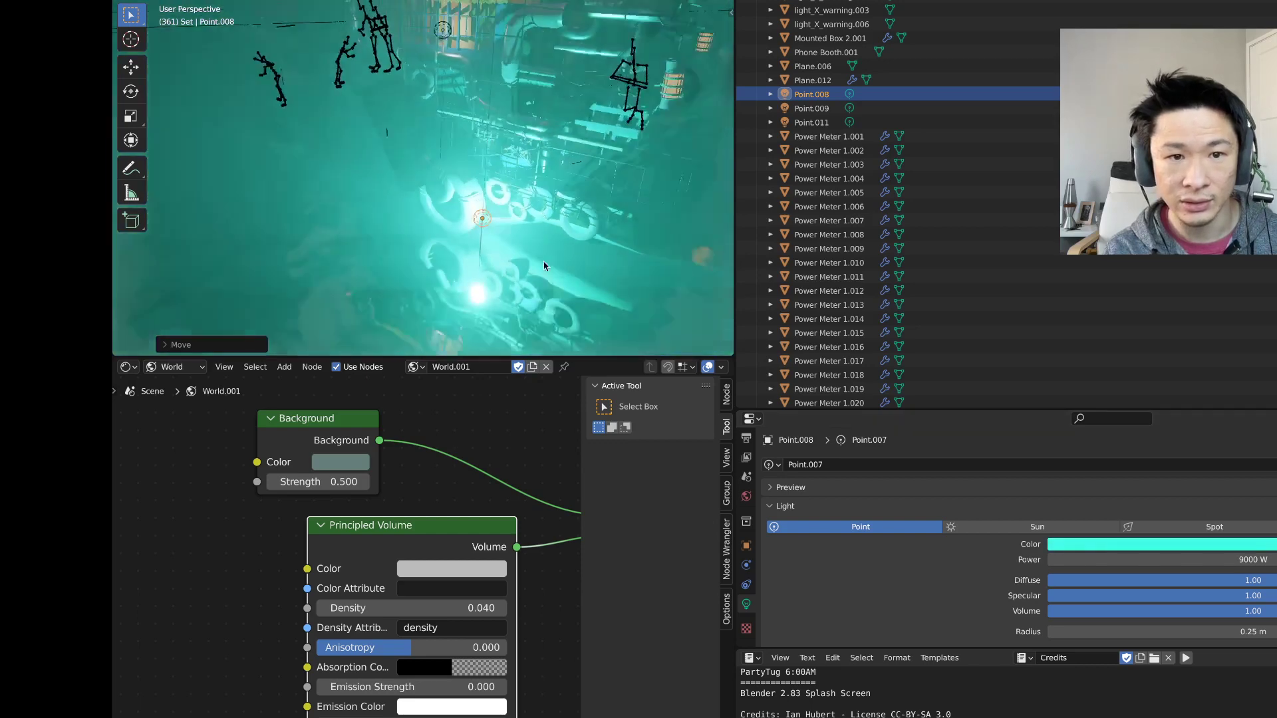
- Hide the viewport overlays and view the cyan-lit boat from another angle
middle_drag(544, 266, 524, 193)
key(z)
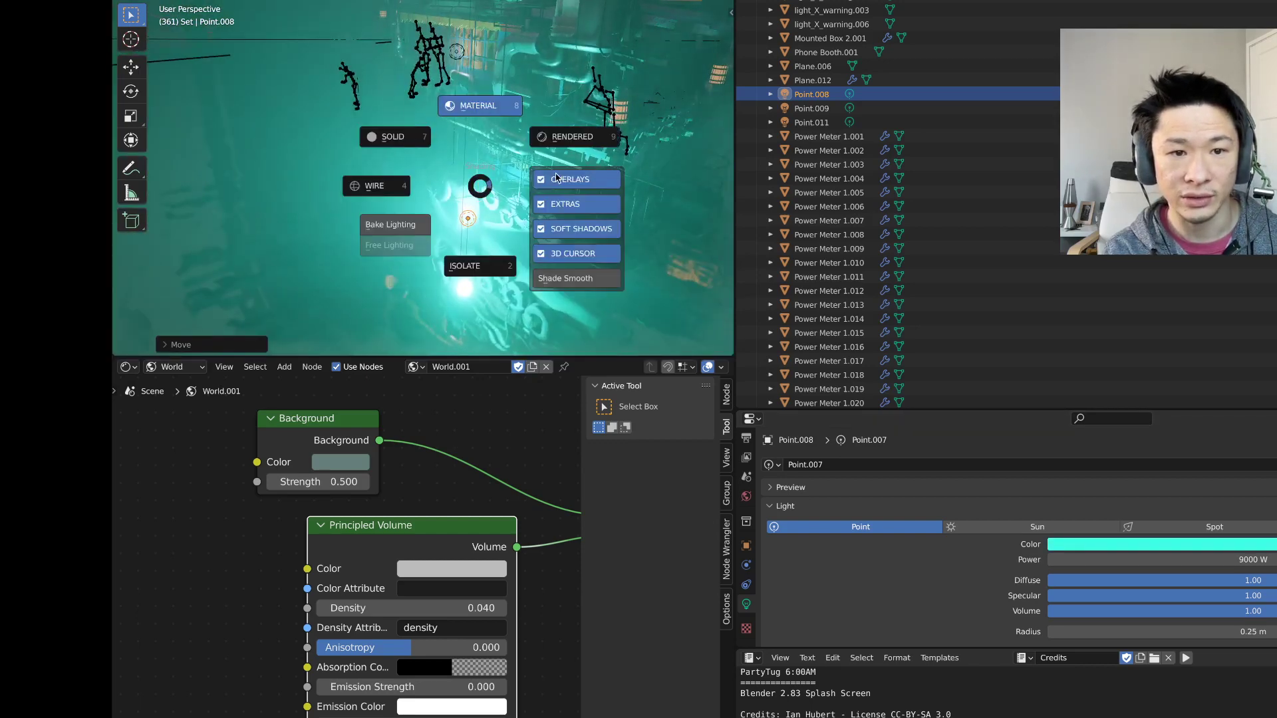
click(556, 178)
middle_drag(577, 320, 507, 185)
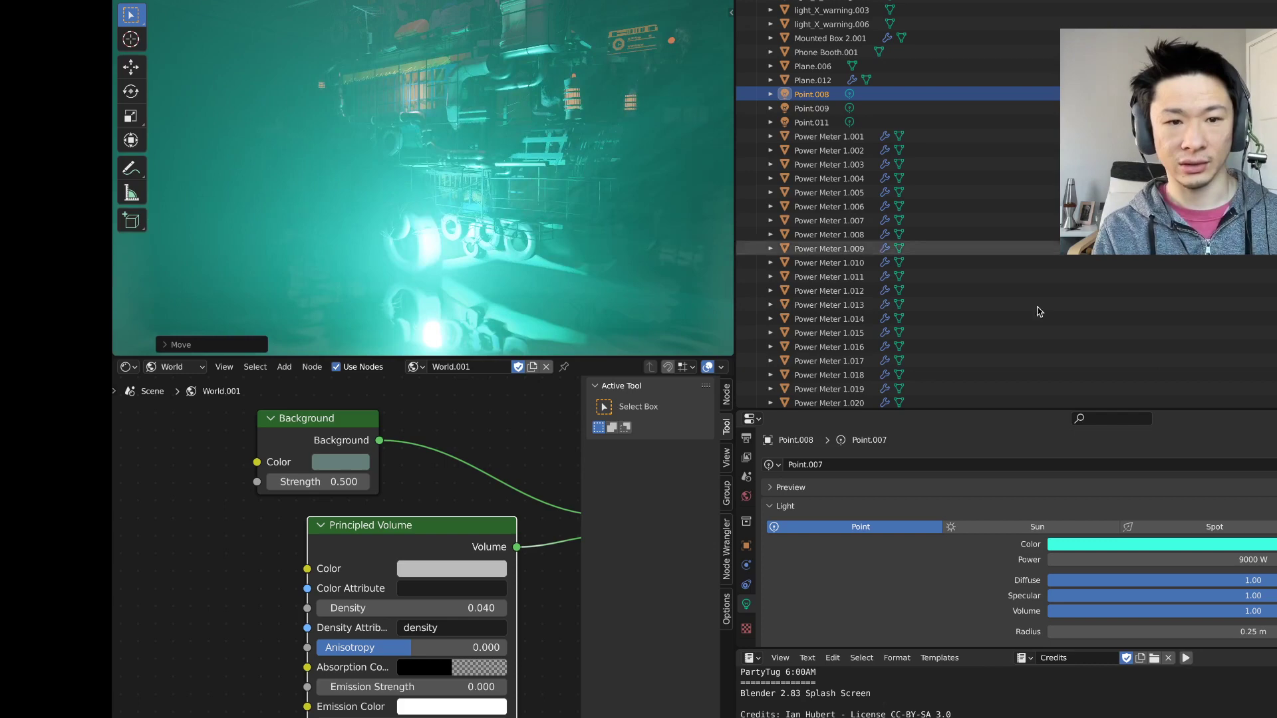
- Lower the cyan Point.008 light's power to 1070.9 W and reposition it low beside the hull's tires
drag(1230, 560, 1186, 555)
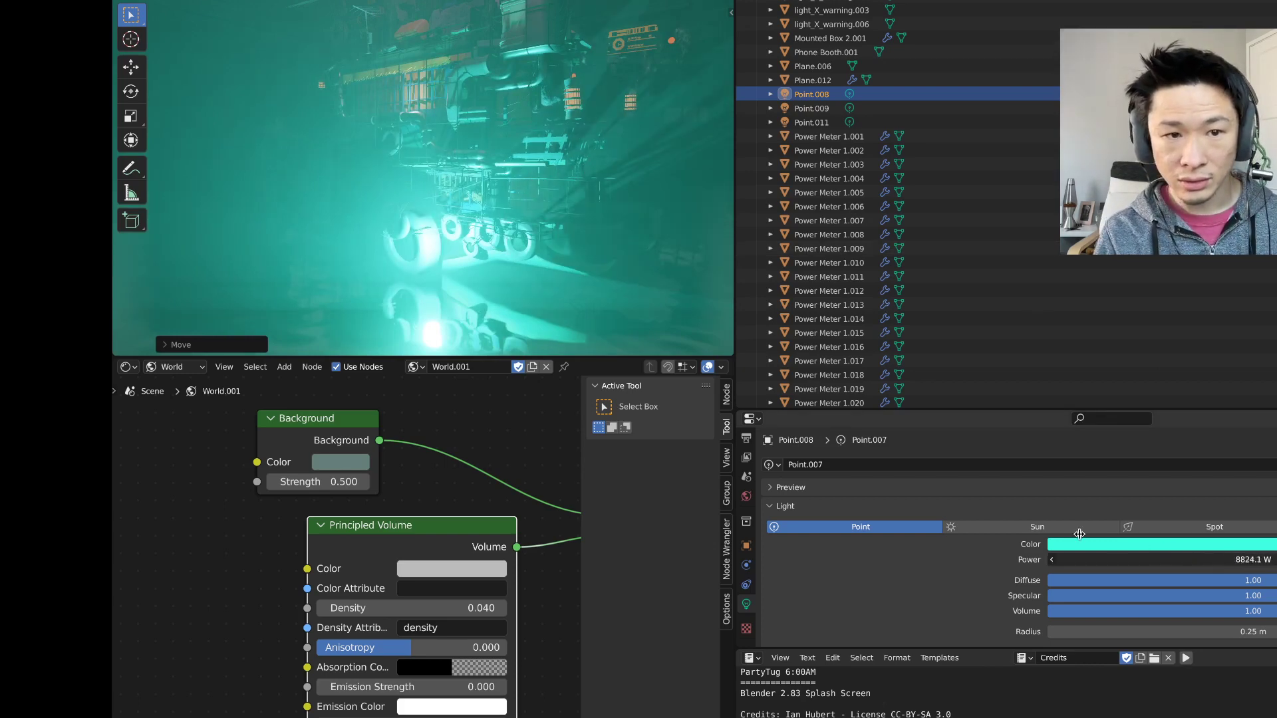
drag(861, 534, 391, 439)
key(g)
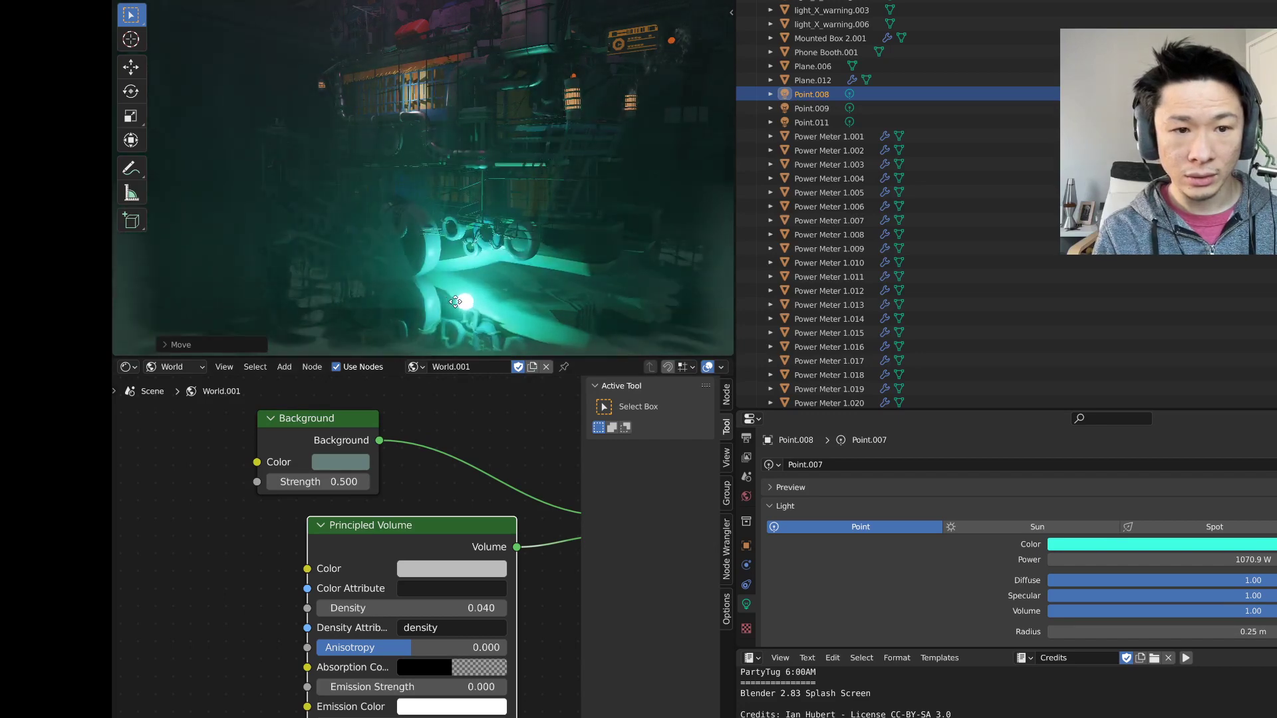
key(y)
key(x)
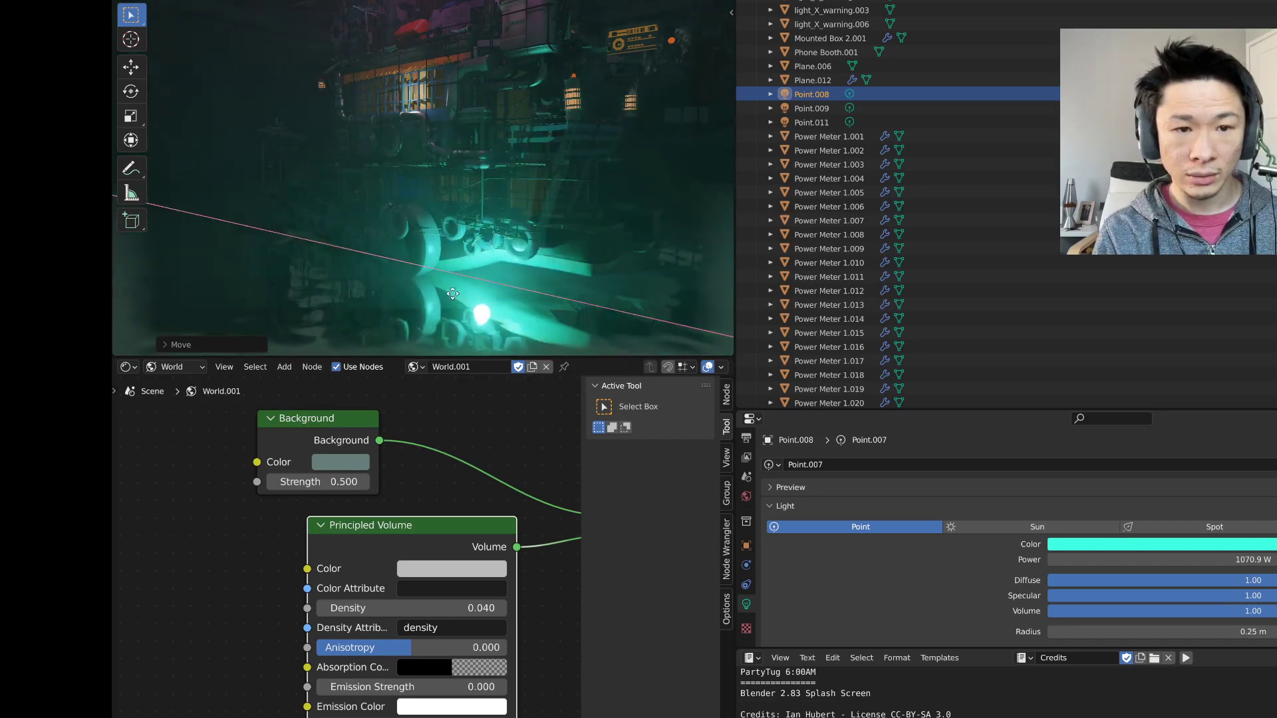
key(y)
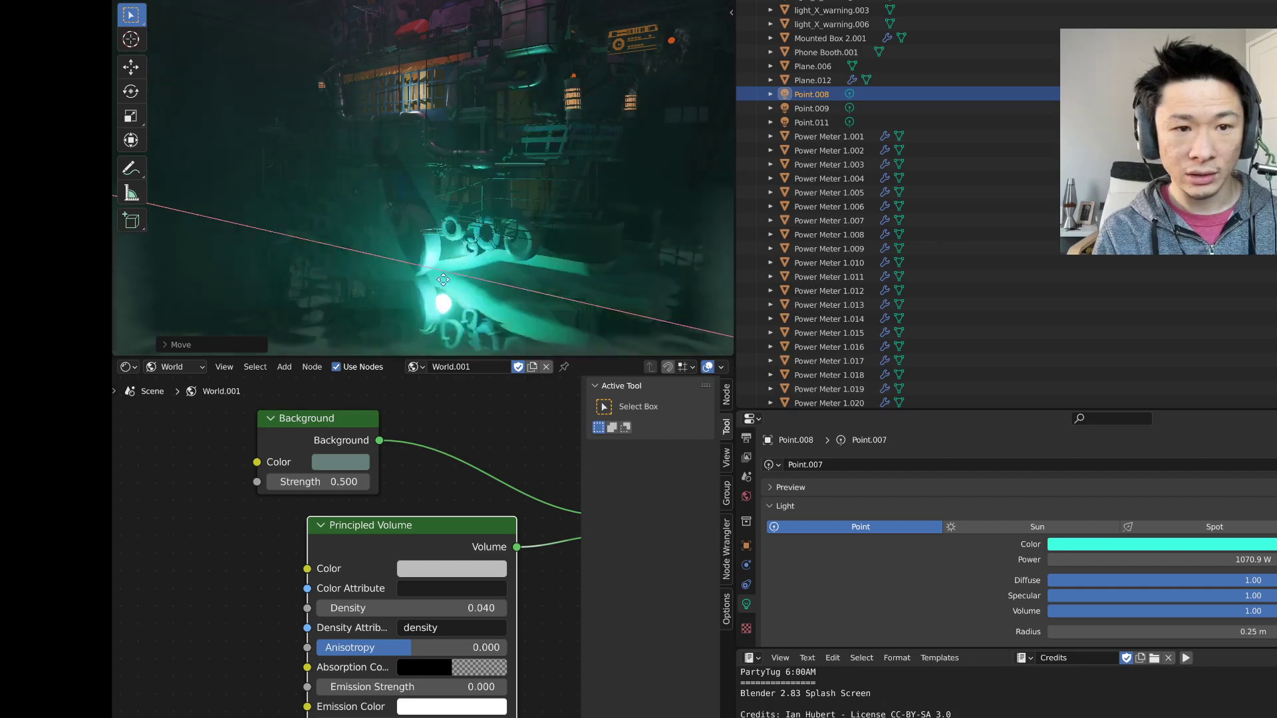
click(458, 287)
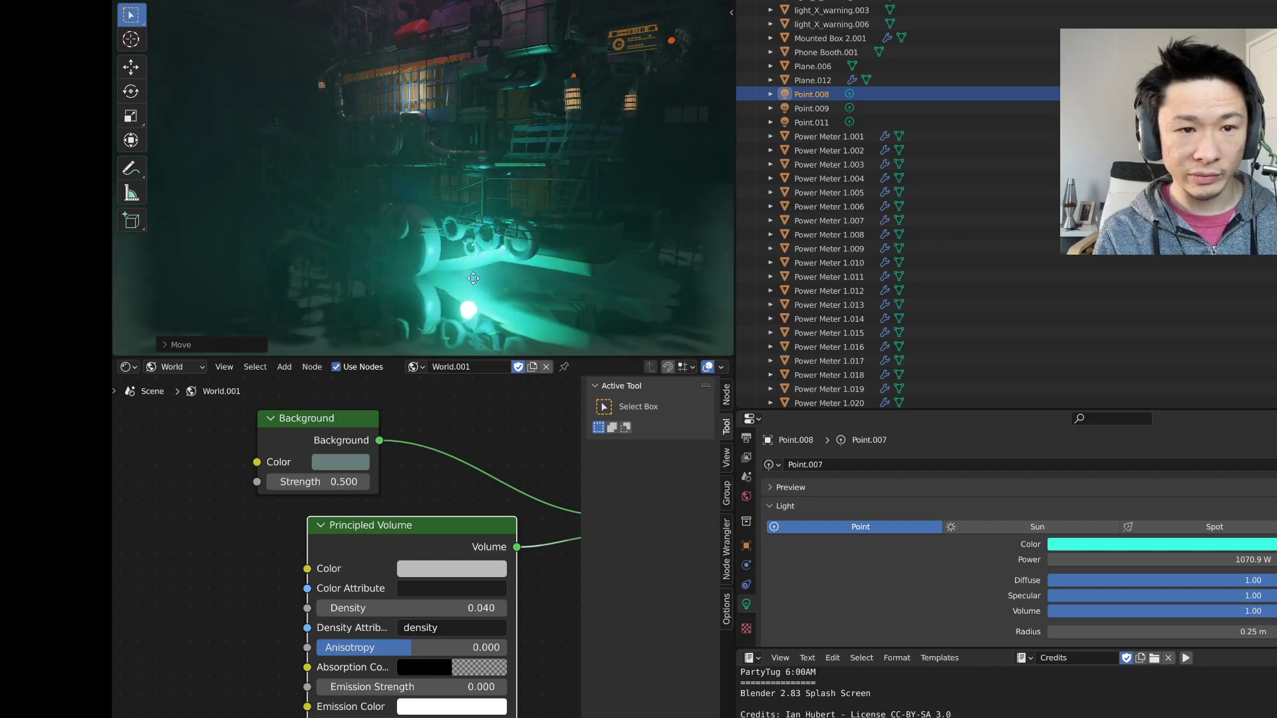
- Duplicate the cyan light and place the copy beside the boat's upper level
key(shift+d)
key(y)
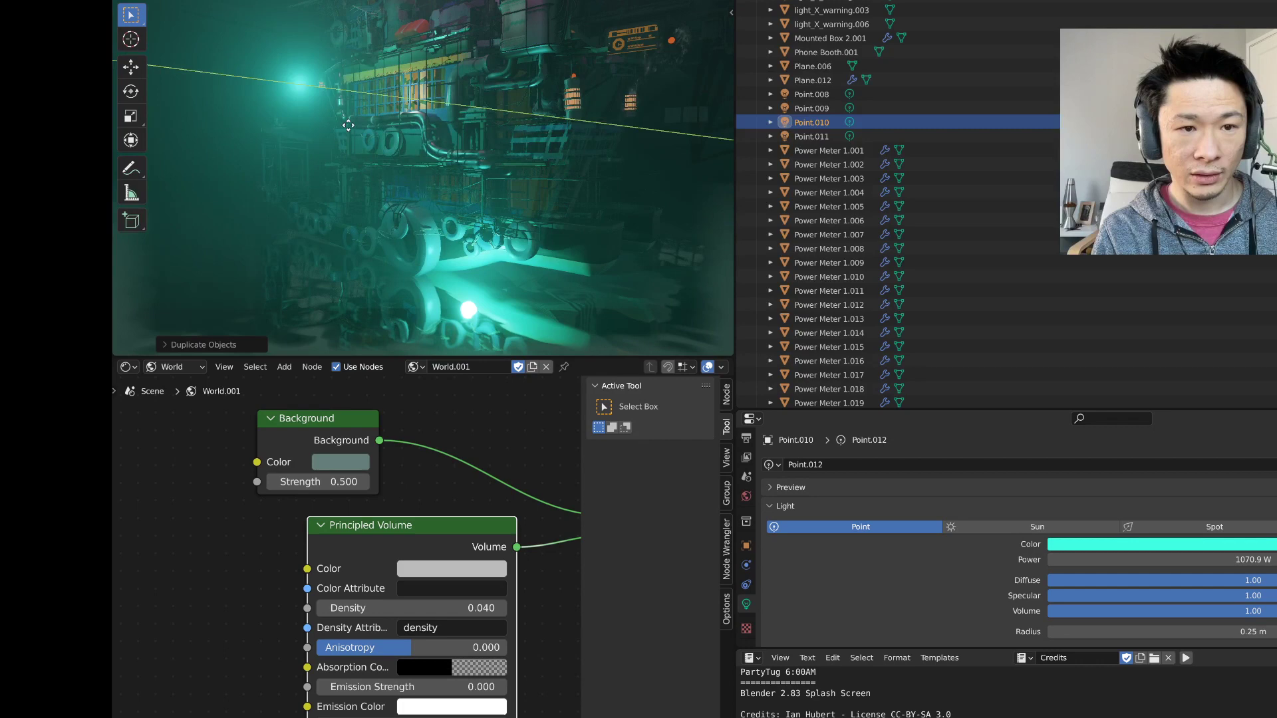
click(413, 131)
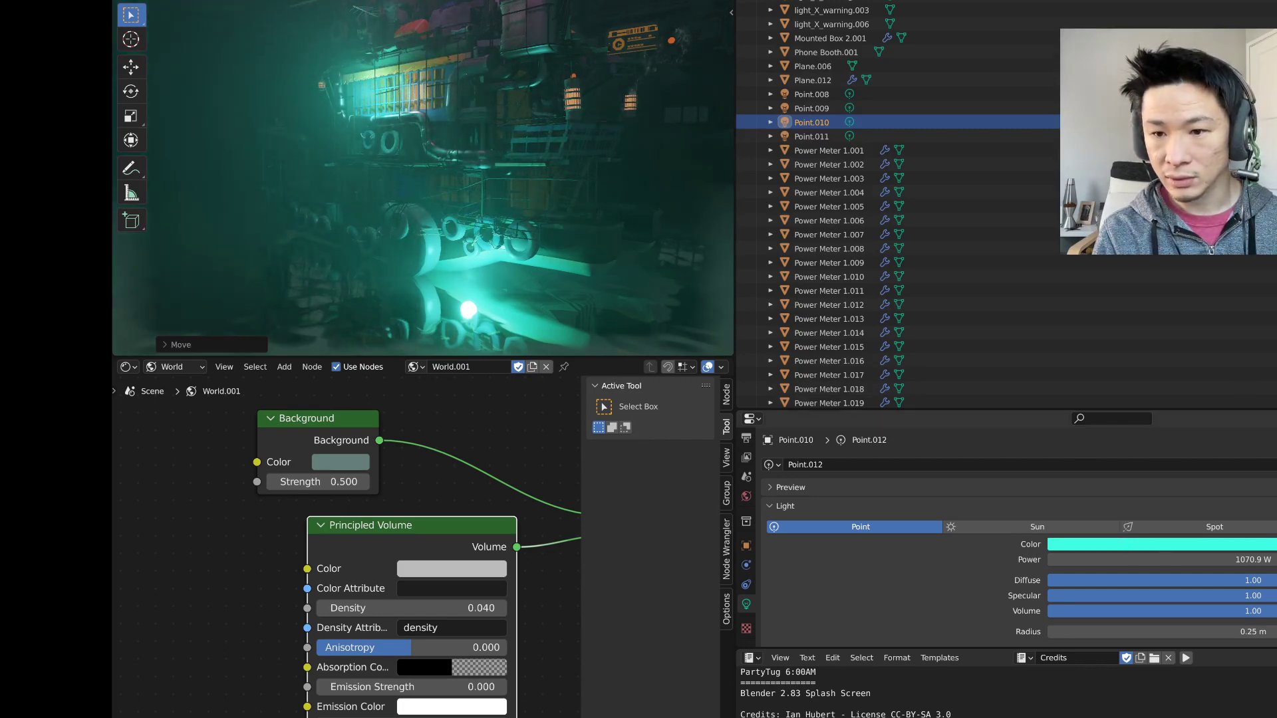
- Change the duplicated light's color to pink and move it along the X axis
key(ctrl+v)
key(g)
key(x)
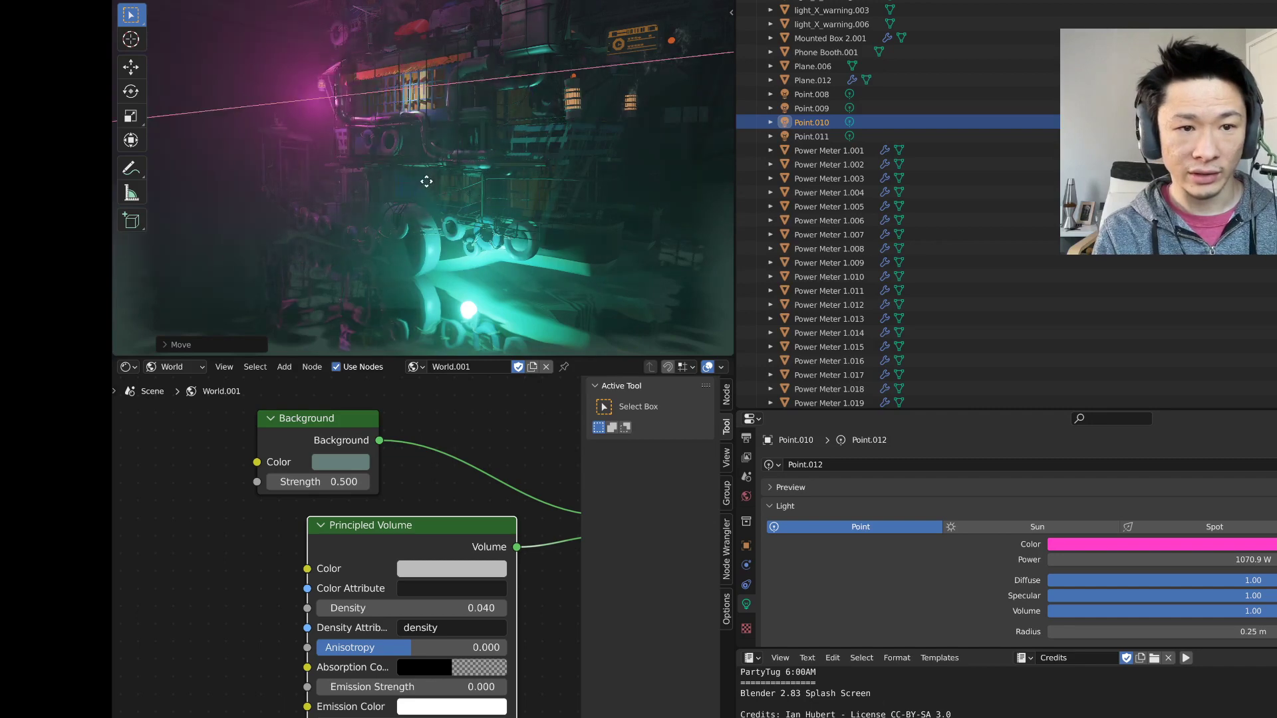
click(696, 227)
- View the relit boat from its other side and look closely at the red-lit cabin
middle_drag(696, 226, 602, 232)
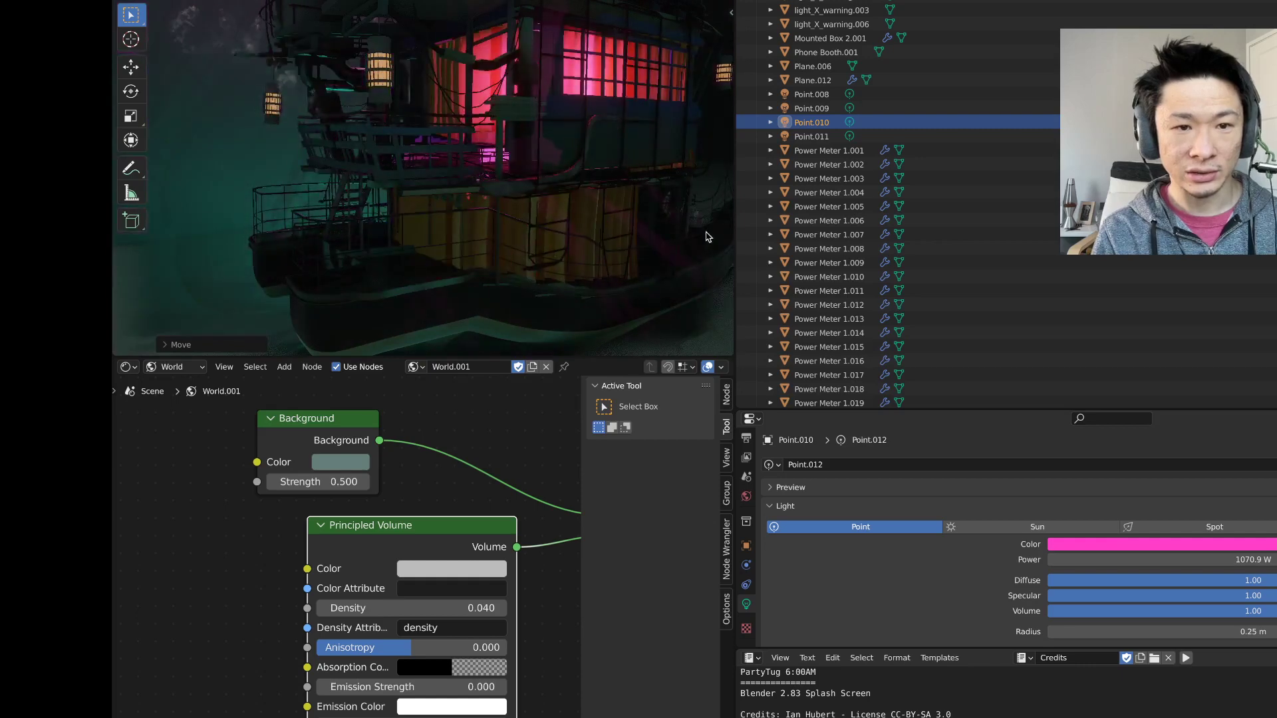
scroll(602, 234, down, 4)
middle_drag(616, 299, 450, 230)
scroll(484, 233, down, 4)
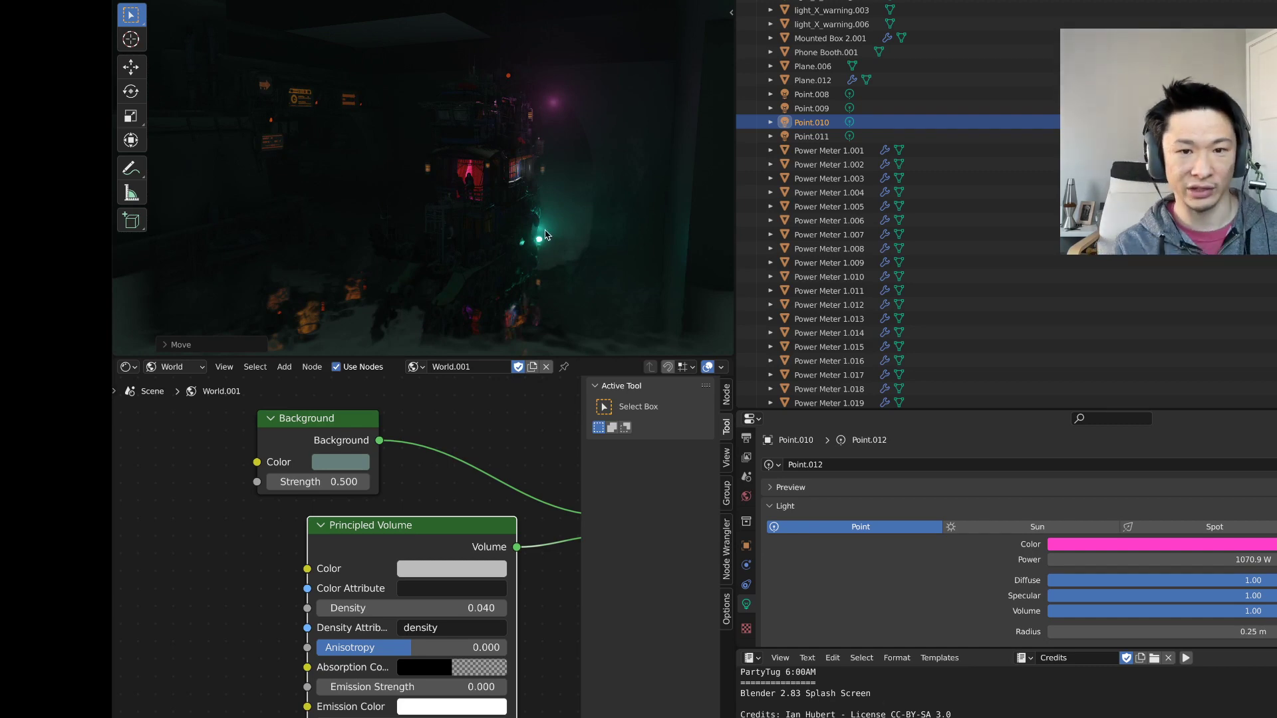
scroll(531, 202, up, 5)
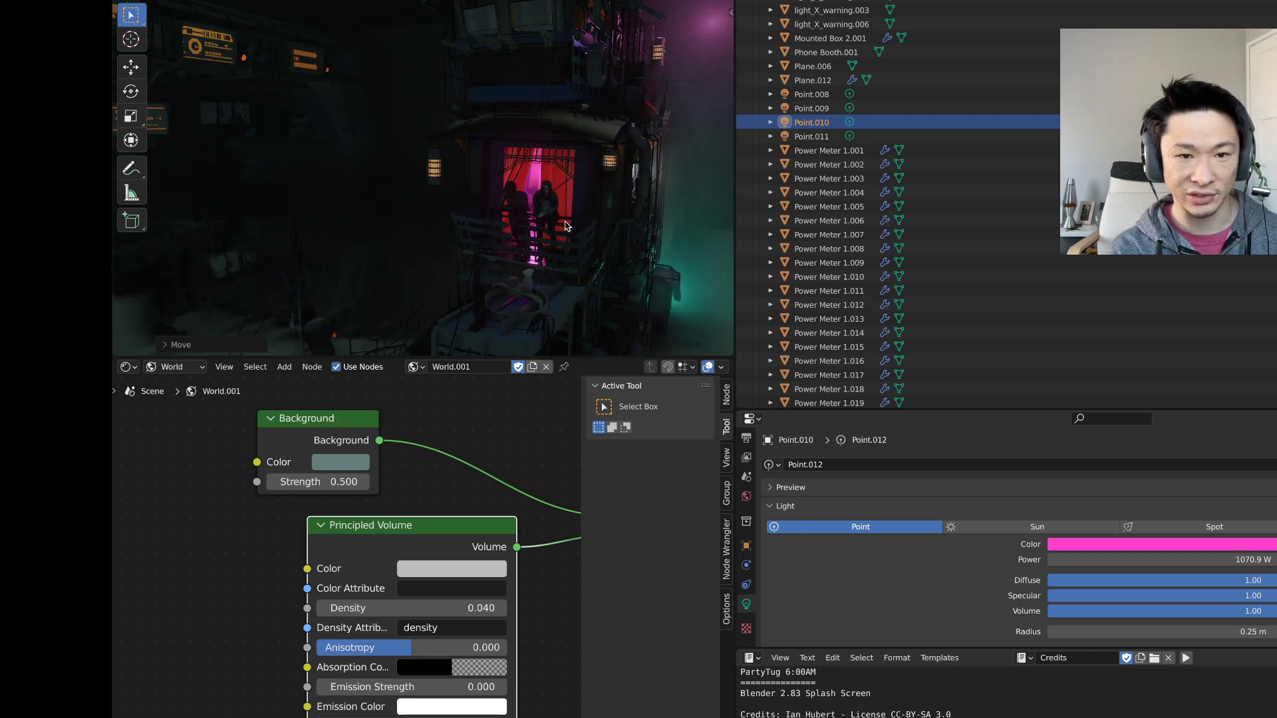
click(566, 226)
middle_drag(566, 226, 505, 218)
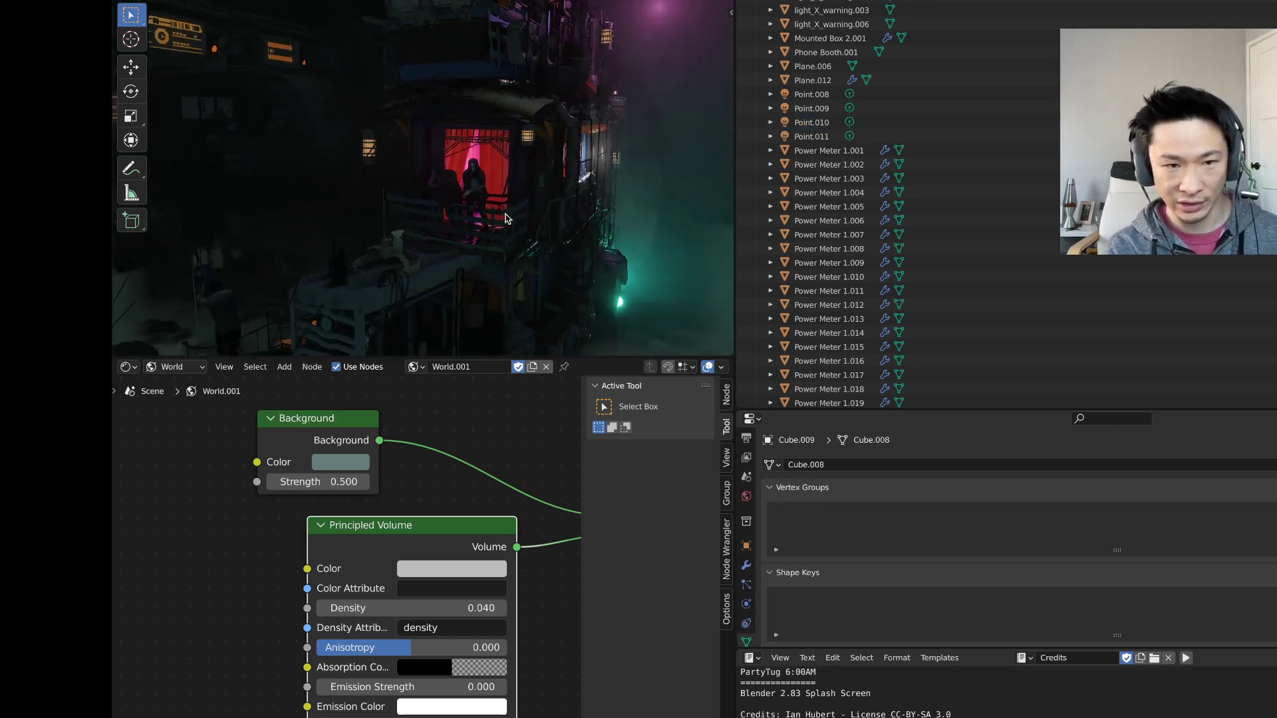
click(538, 201)
key(shift+d)
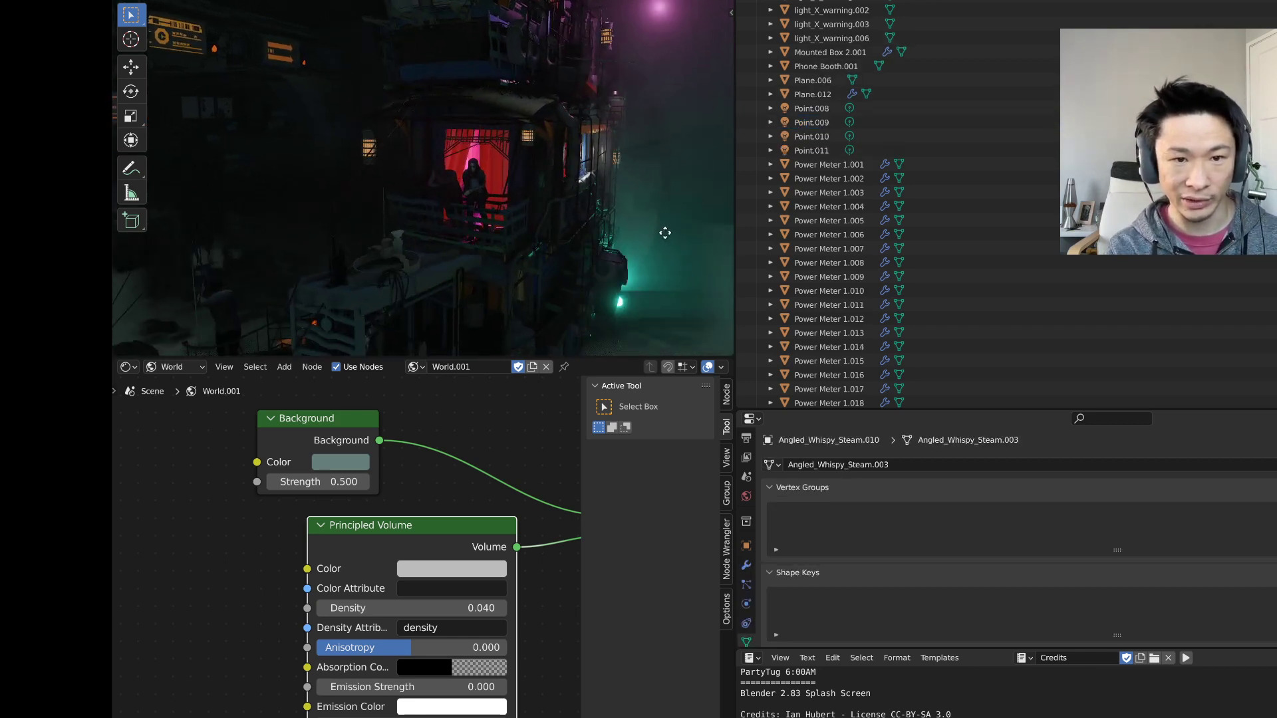
click(655, 190)
key(Delete)
click(546, 170)
key(shift+d)
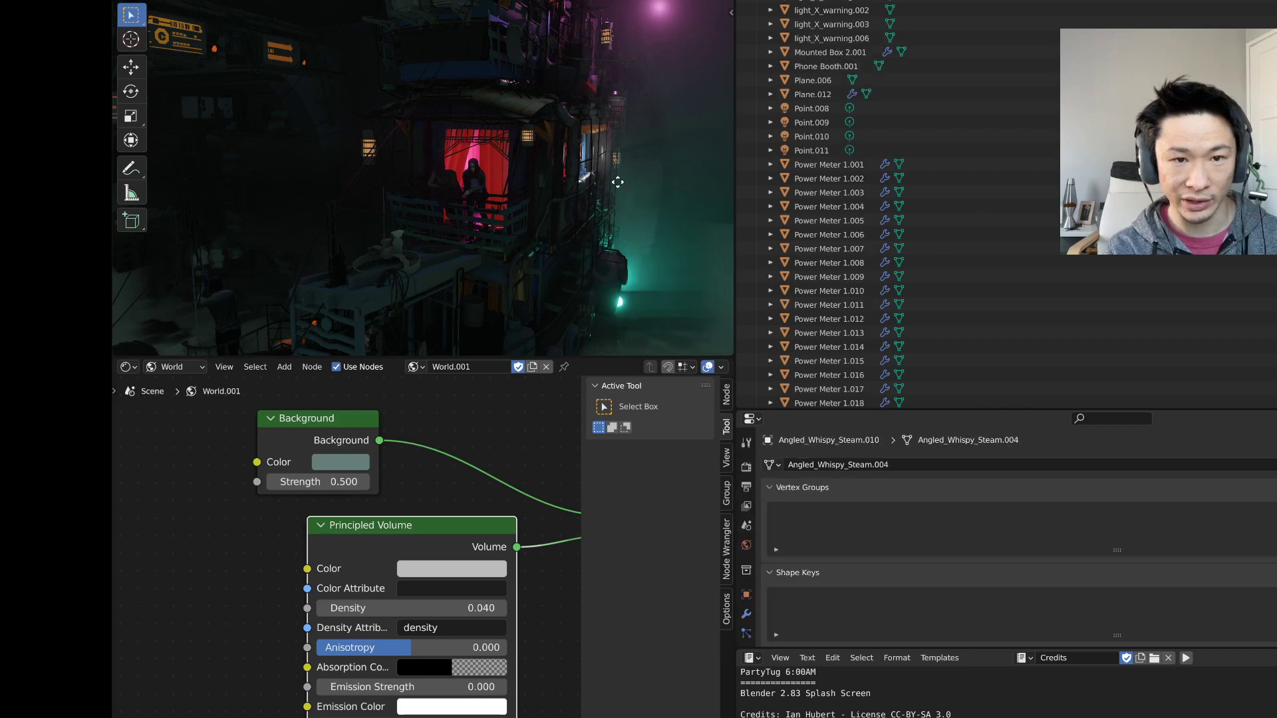
key(Escape)
key(ctrl+z)
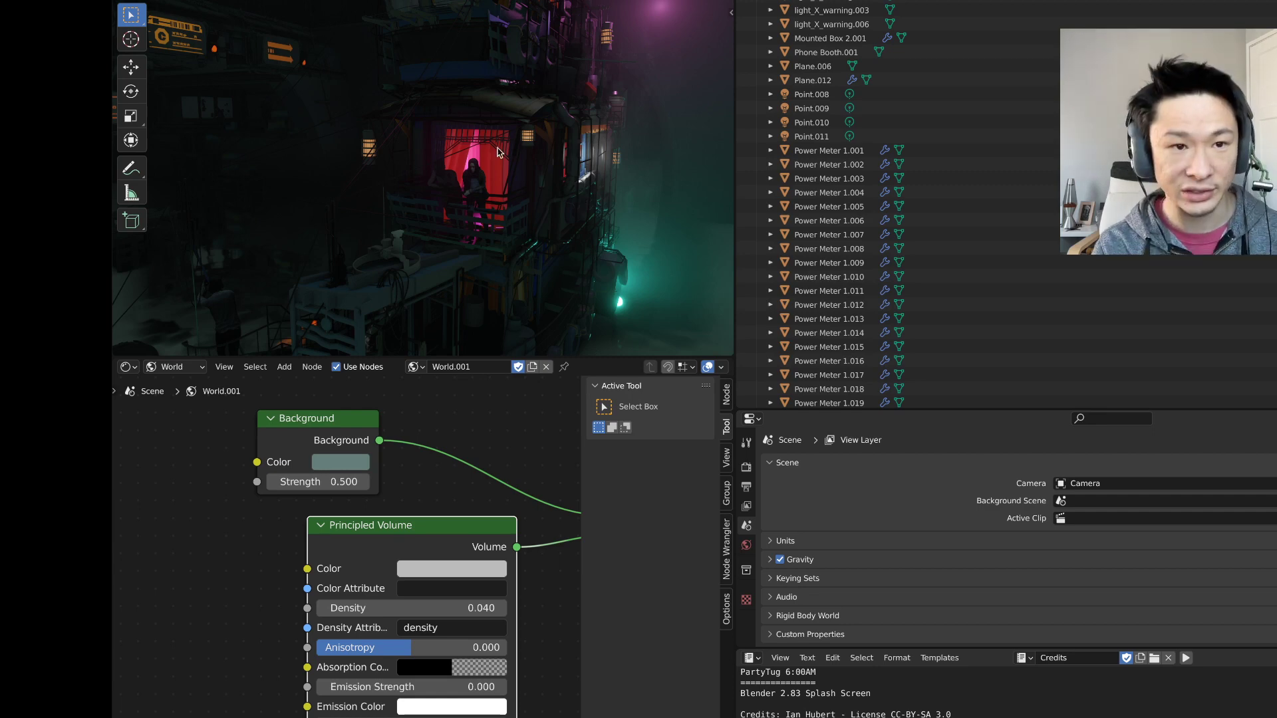
- Hide the viewport's toolbar and view the lit cabin from another angle and distance
key(t)
middle_drag(491, 115, 487, 142)
scroll(488, 142, up, 5)
scroll(487, 142, down, 5)
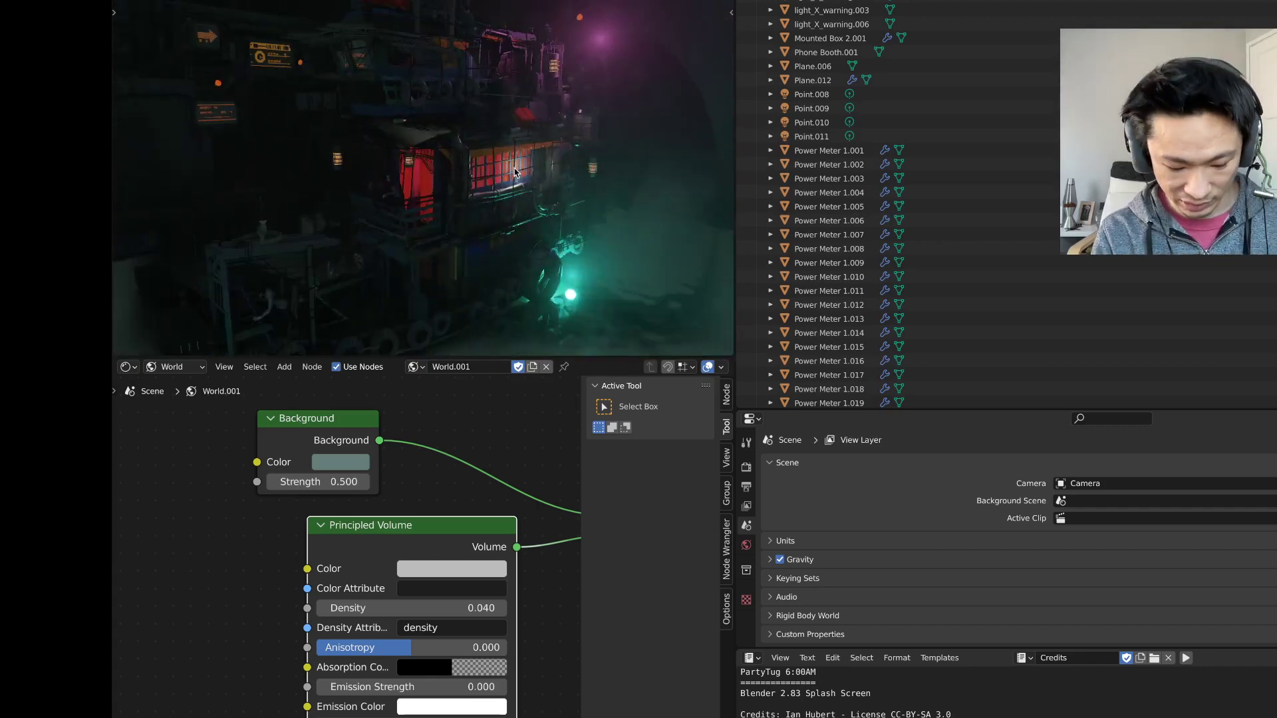
- Open the file Bugatti Type 60 Carbon.blend from the recent Bugatti Type 60 folder
key(super+o)
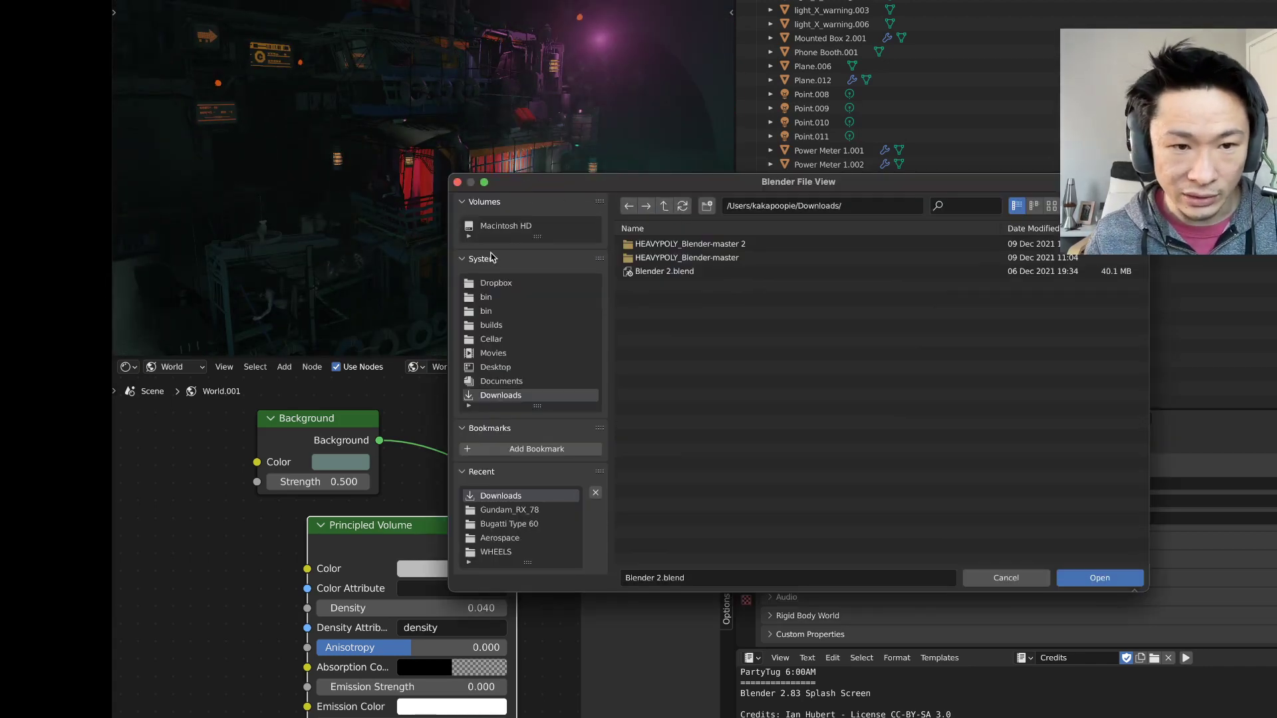
click(506, 526)
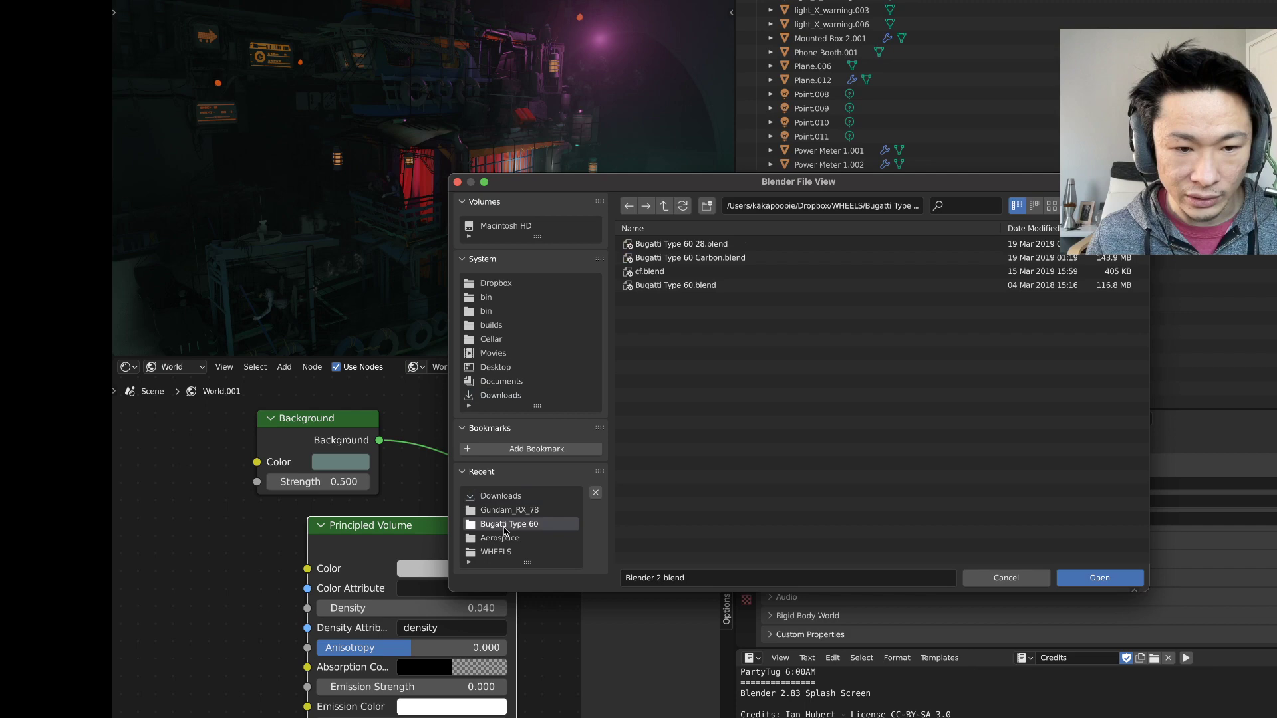
click(692, 258)
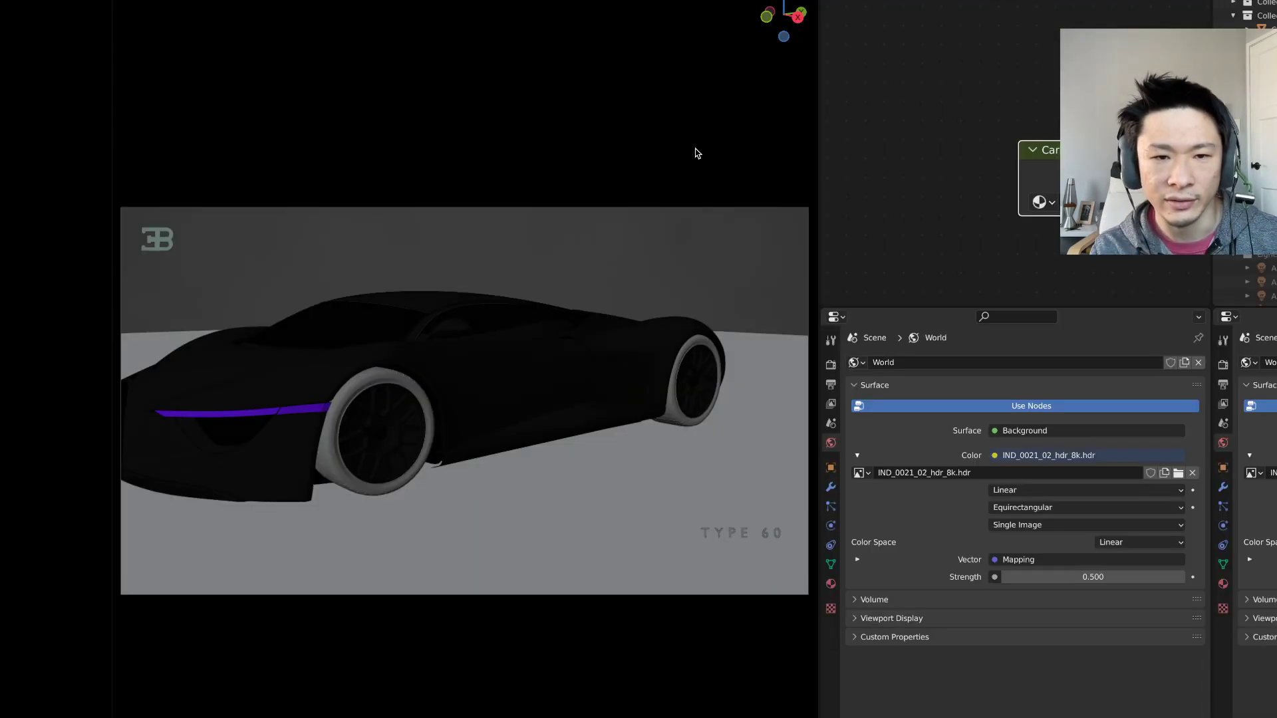
- Switch the viewport to rendered shading and view the car from the front
key(z)
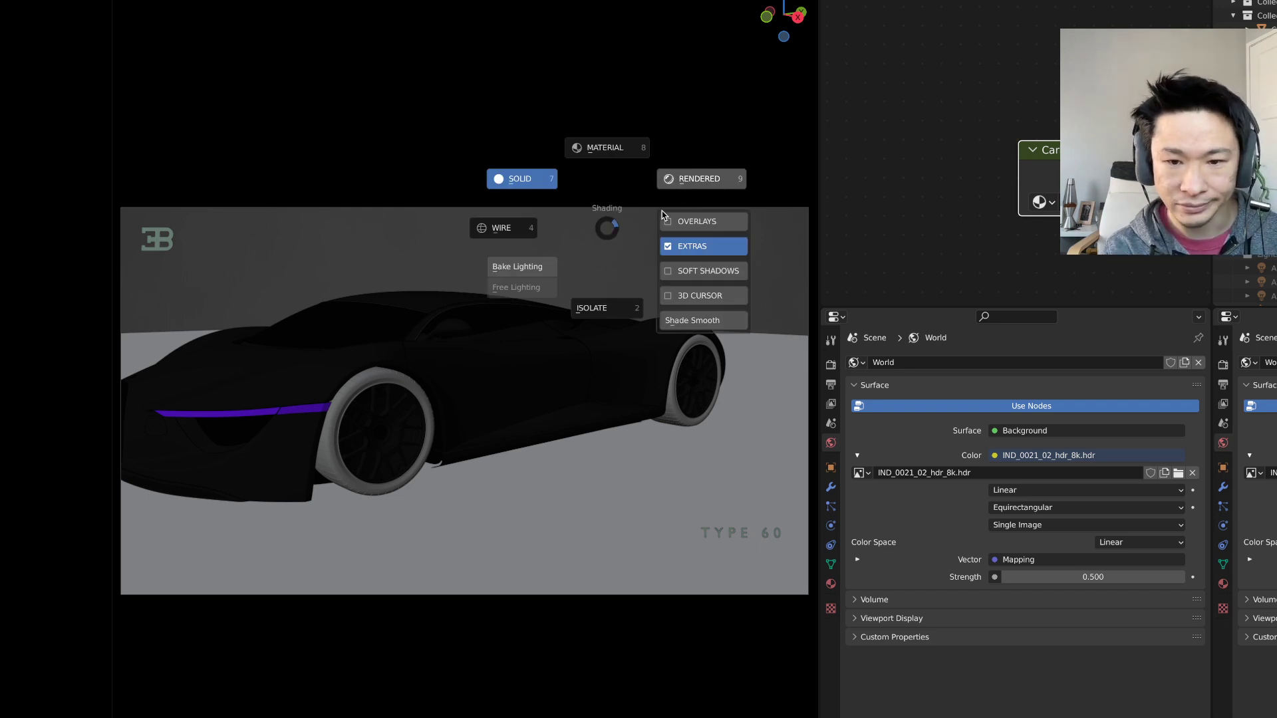
click(696, 178)
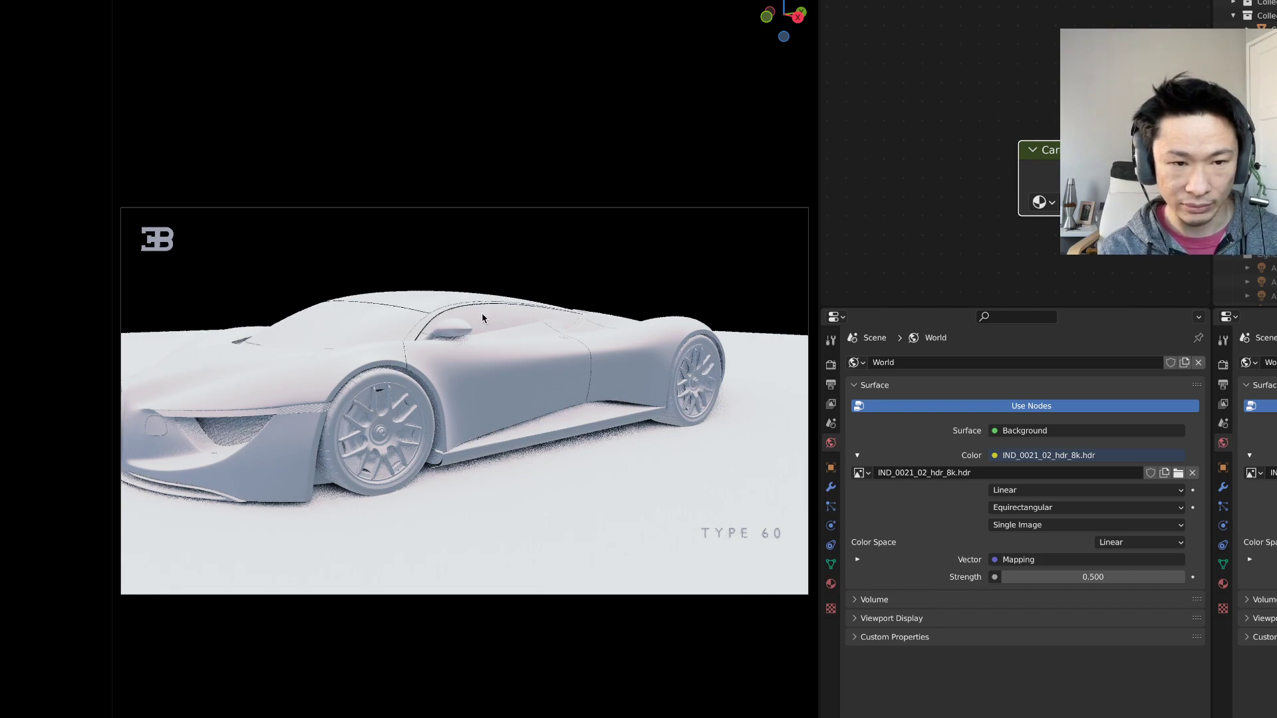
middle_drag(618, 322, 512, 299)
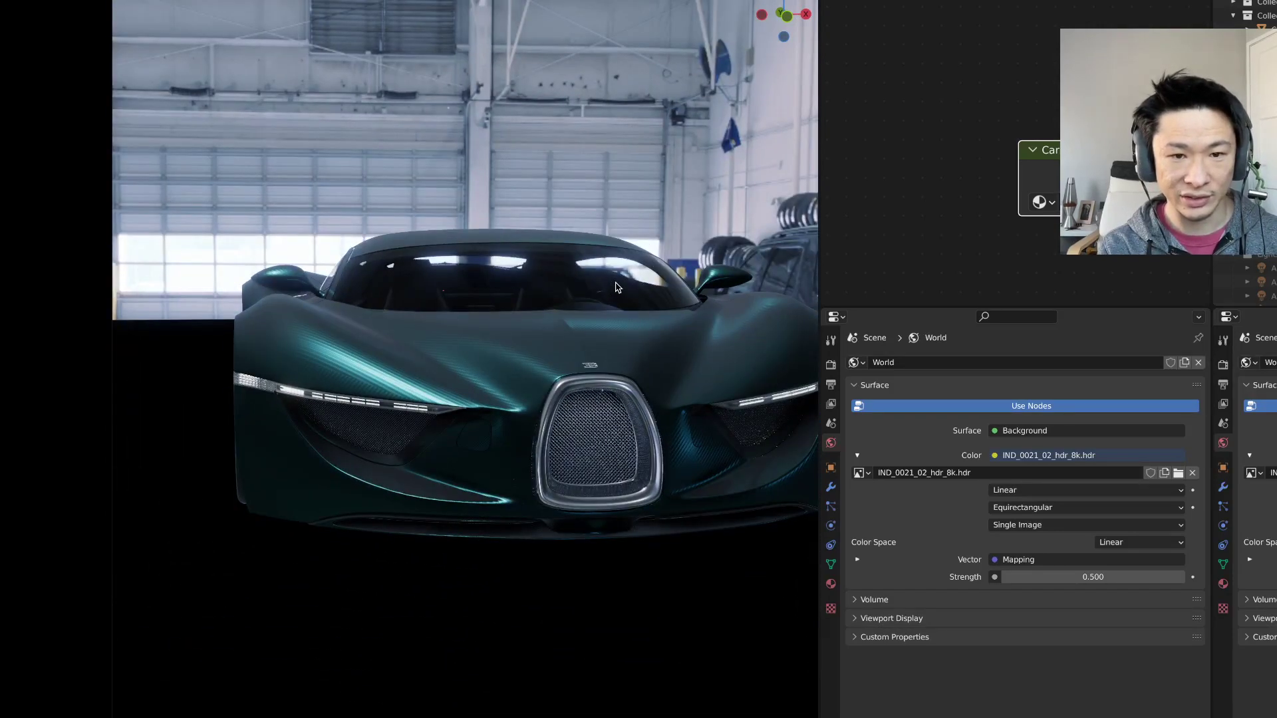
key(ctrl+alt+s)
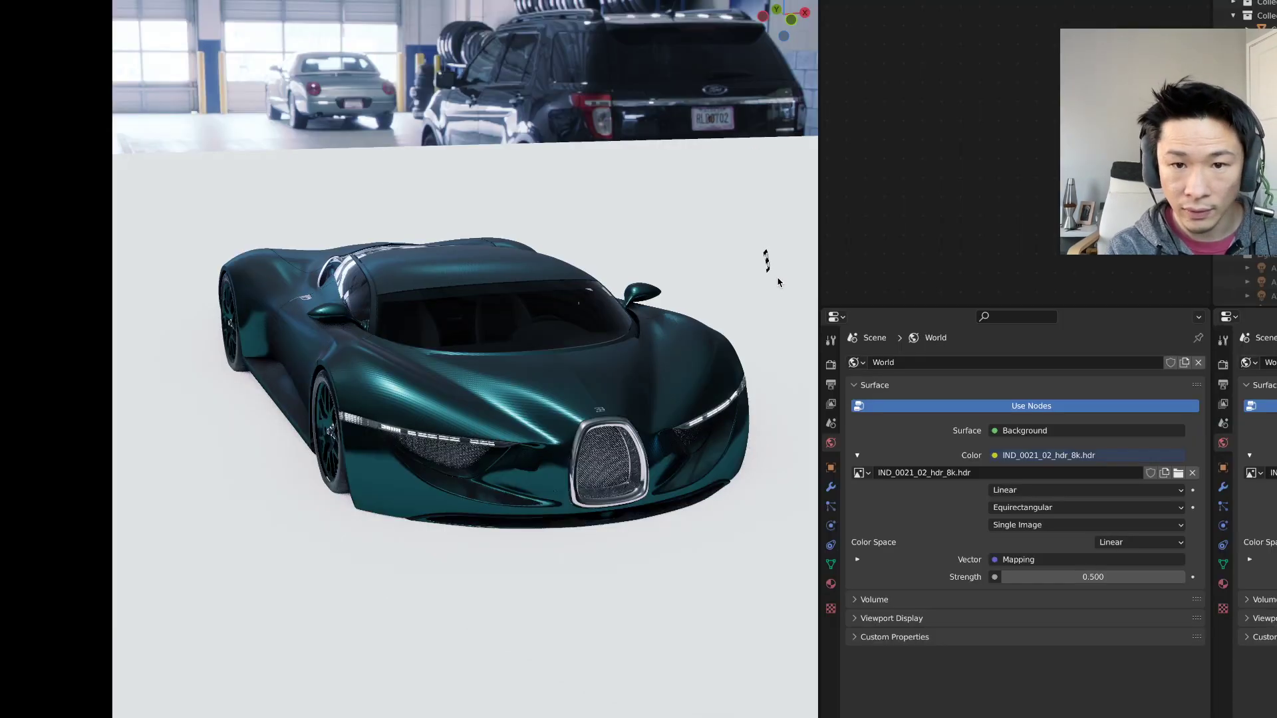
- Show the scene's render settings, then review the Cycles render devices in the system preferences and save the preferences
click(831, 367)
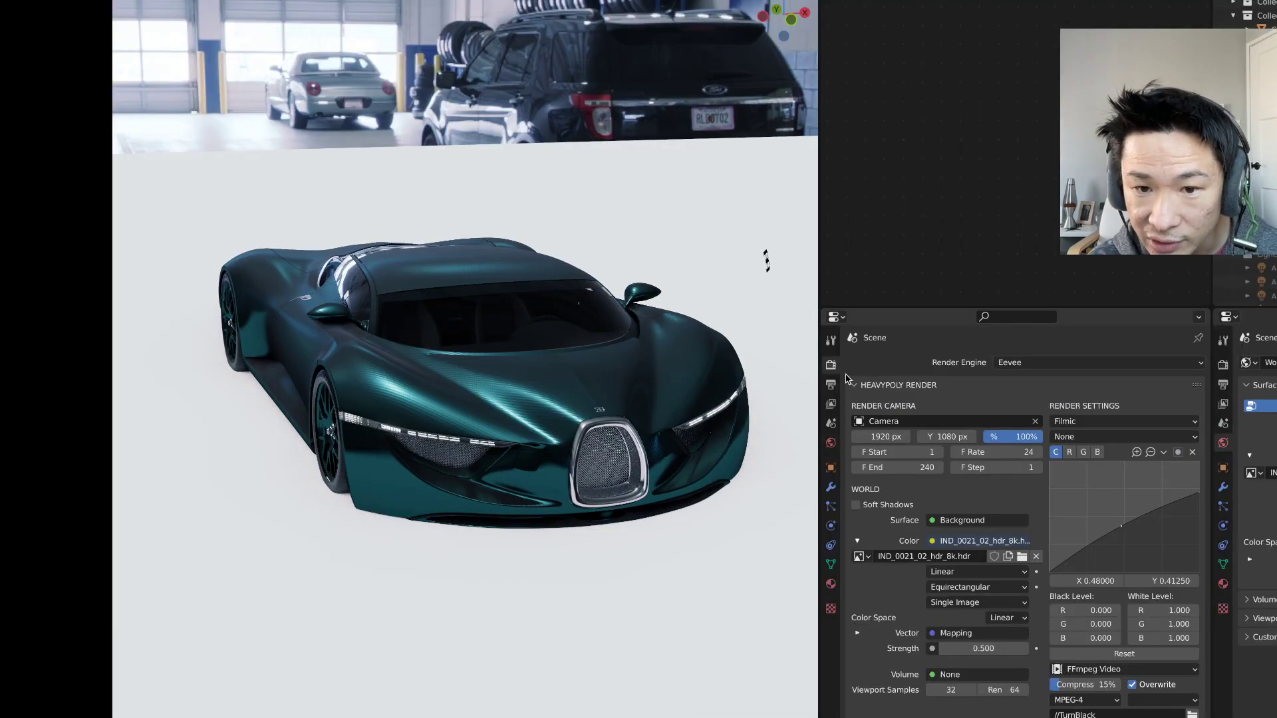
click(1047, 364)
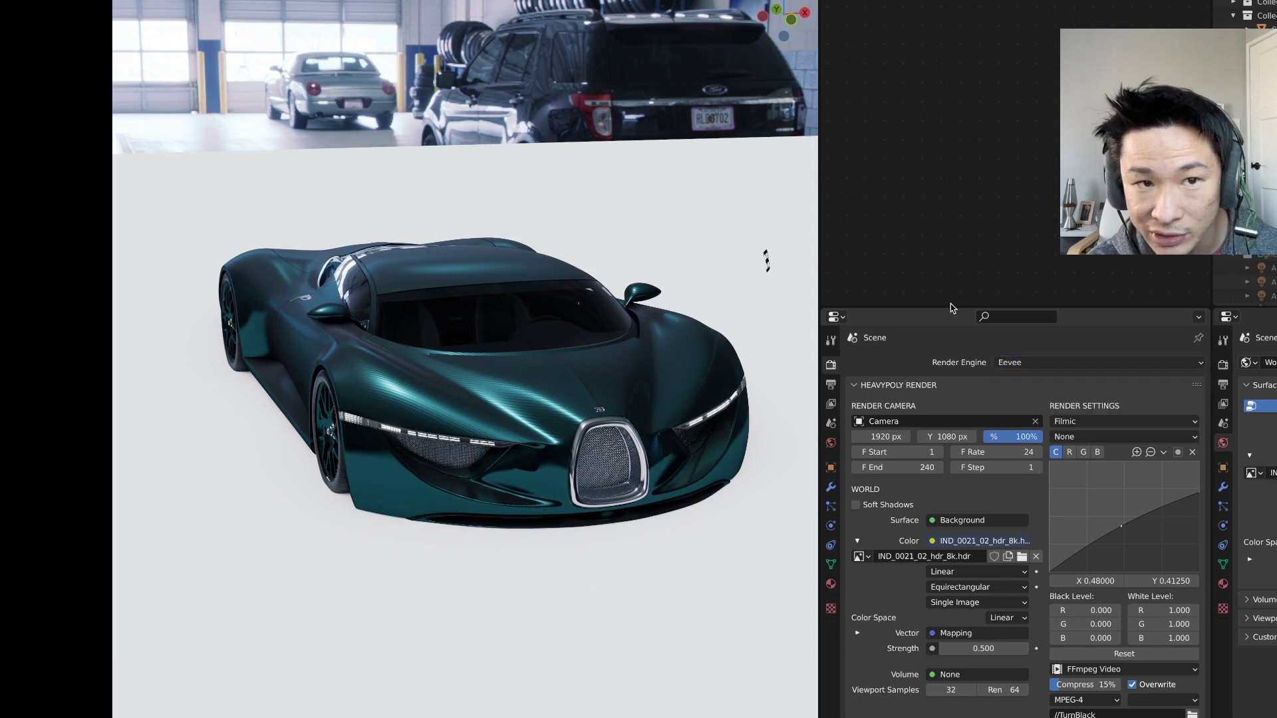
click(168, 1)
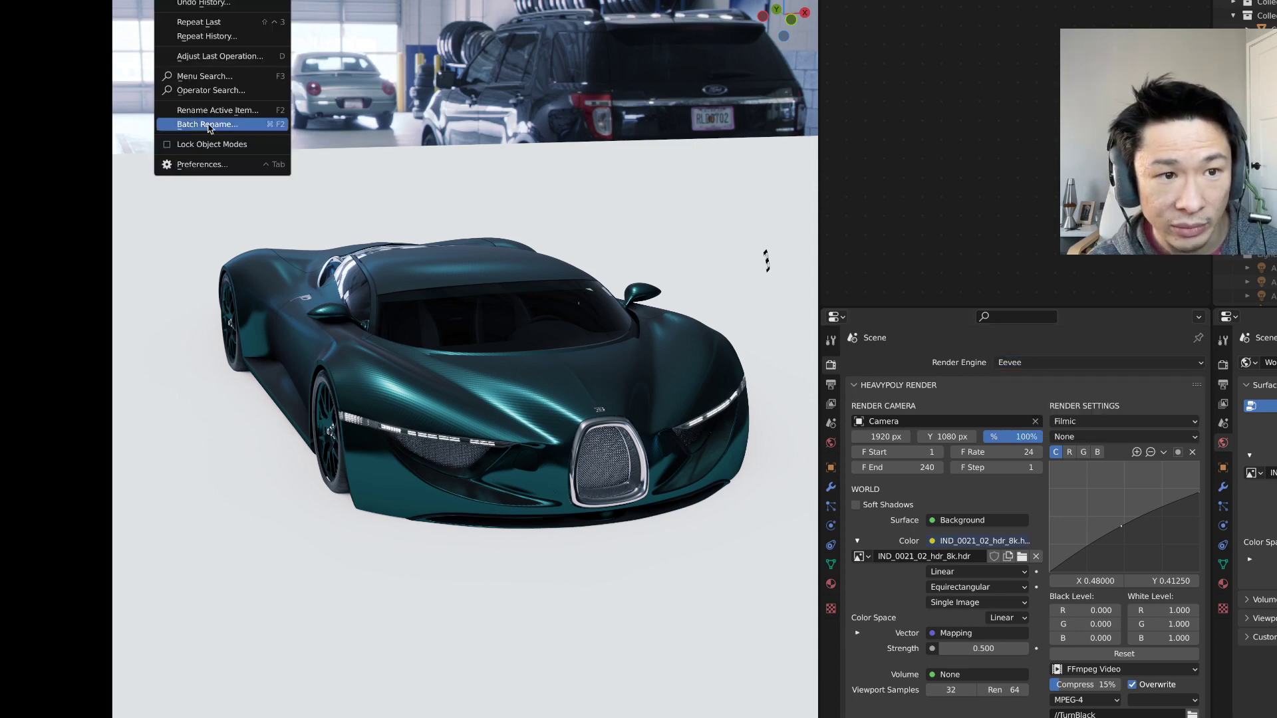
click(219, 170)
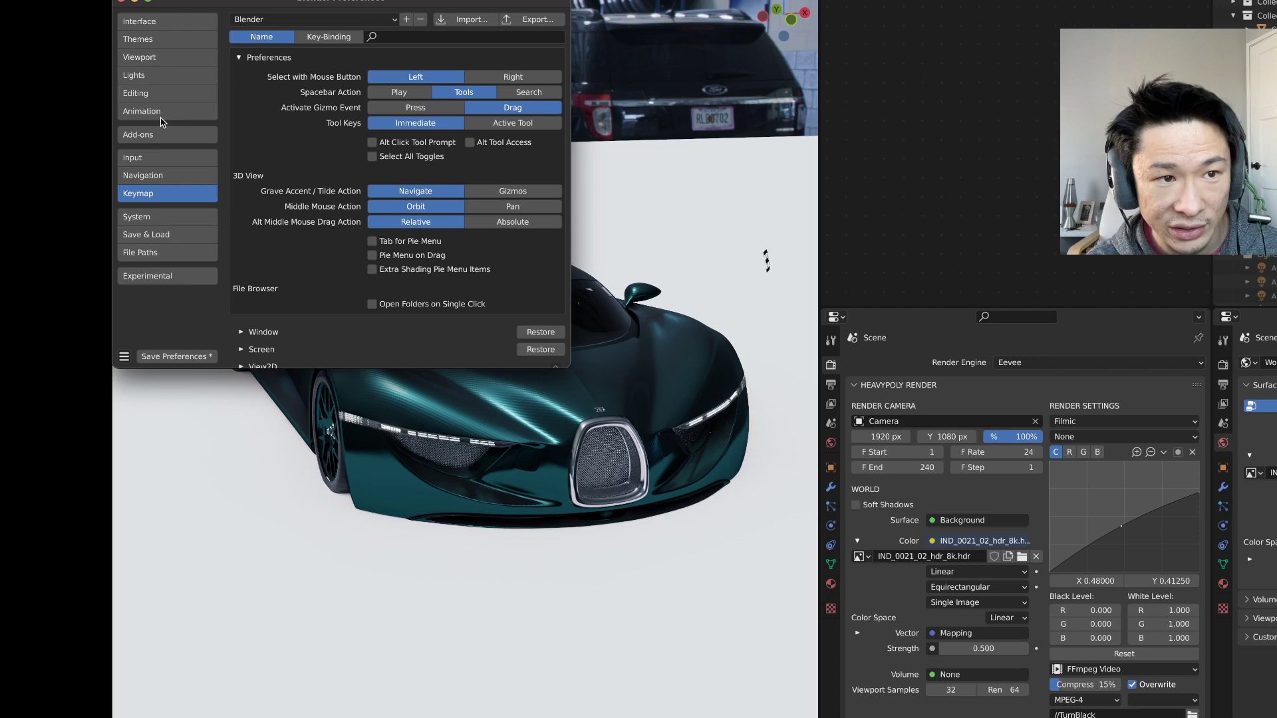
click(171, 219)
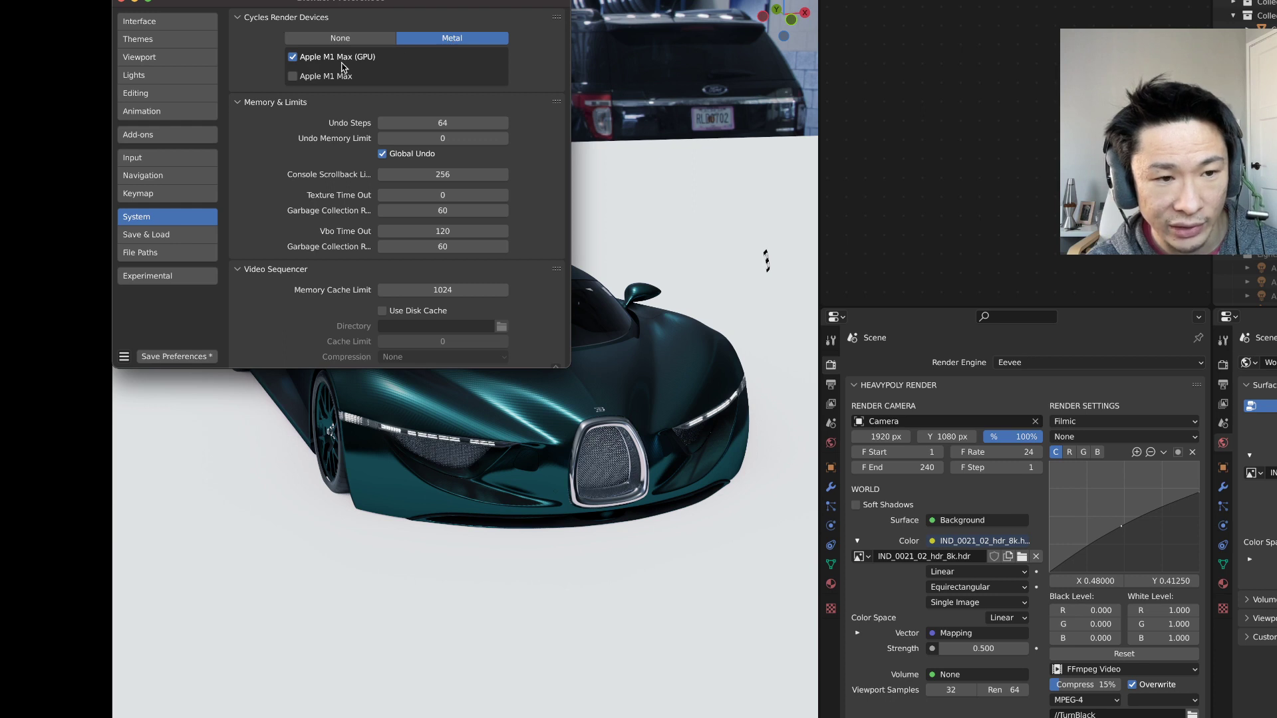
click(187, 356)
click(121, 1)
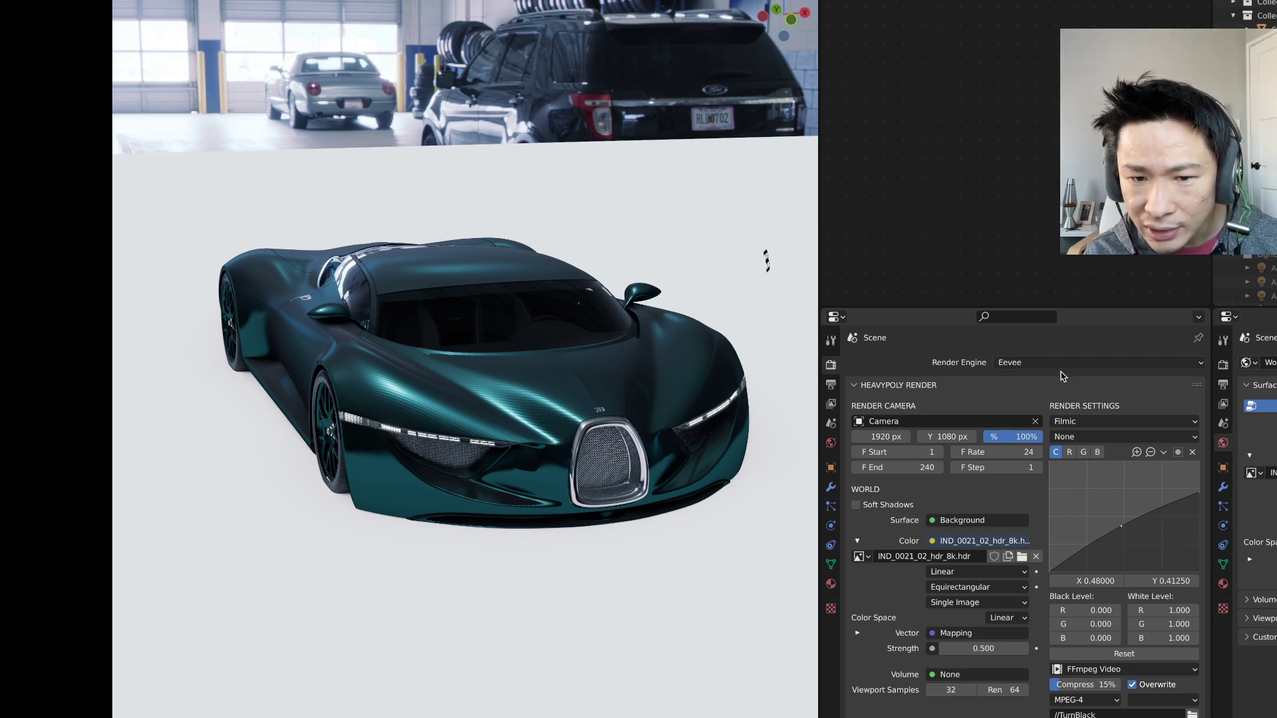
- Set the render engine to Cycles and view the rendered car from the front and side
click(1034, 363)
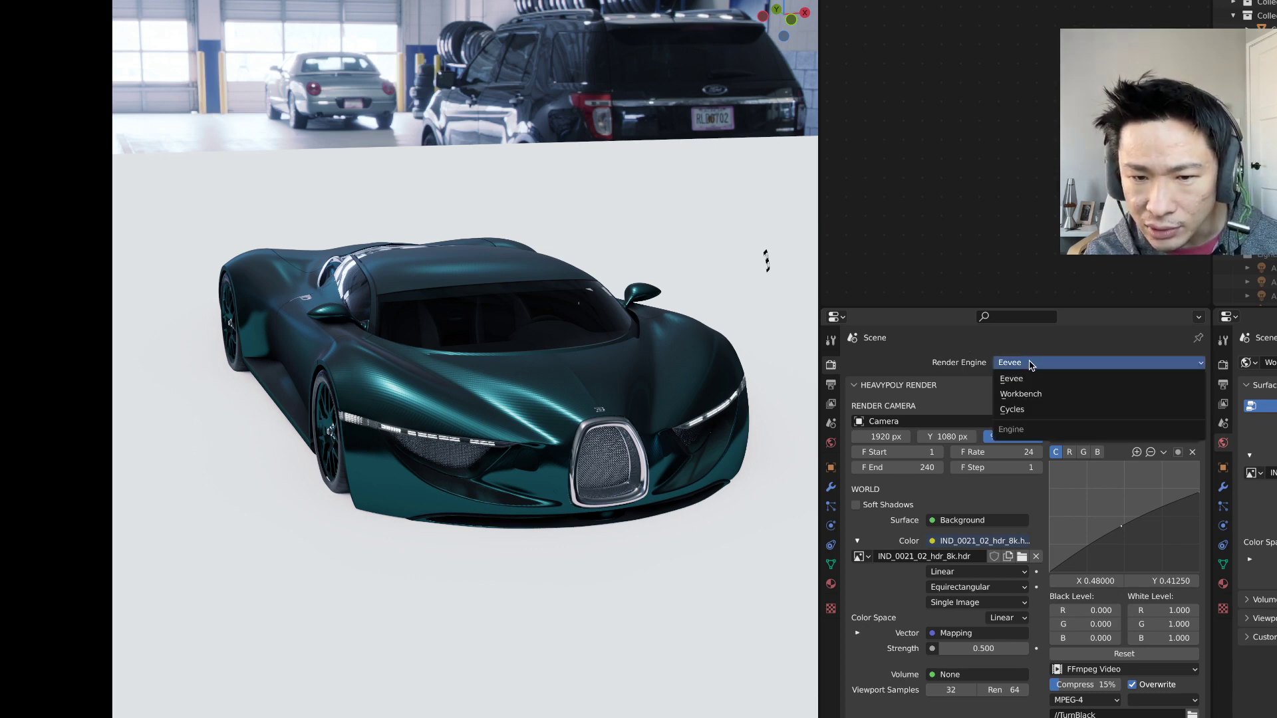
click(1030, 410)
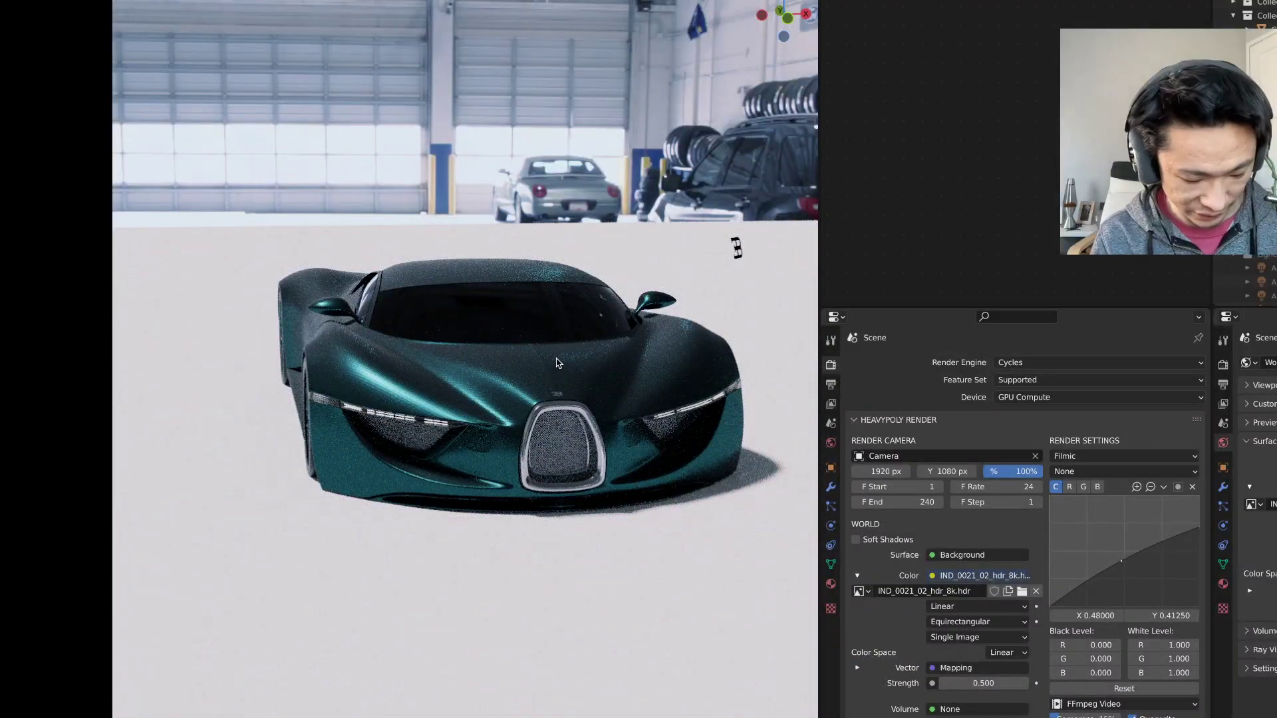
ctrl+middle_drag(556, 363, 508, 306)
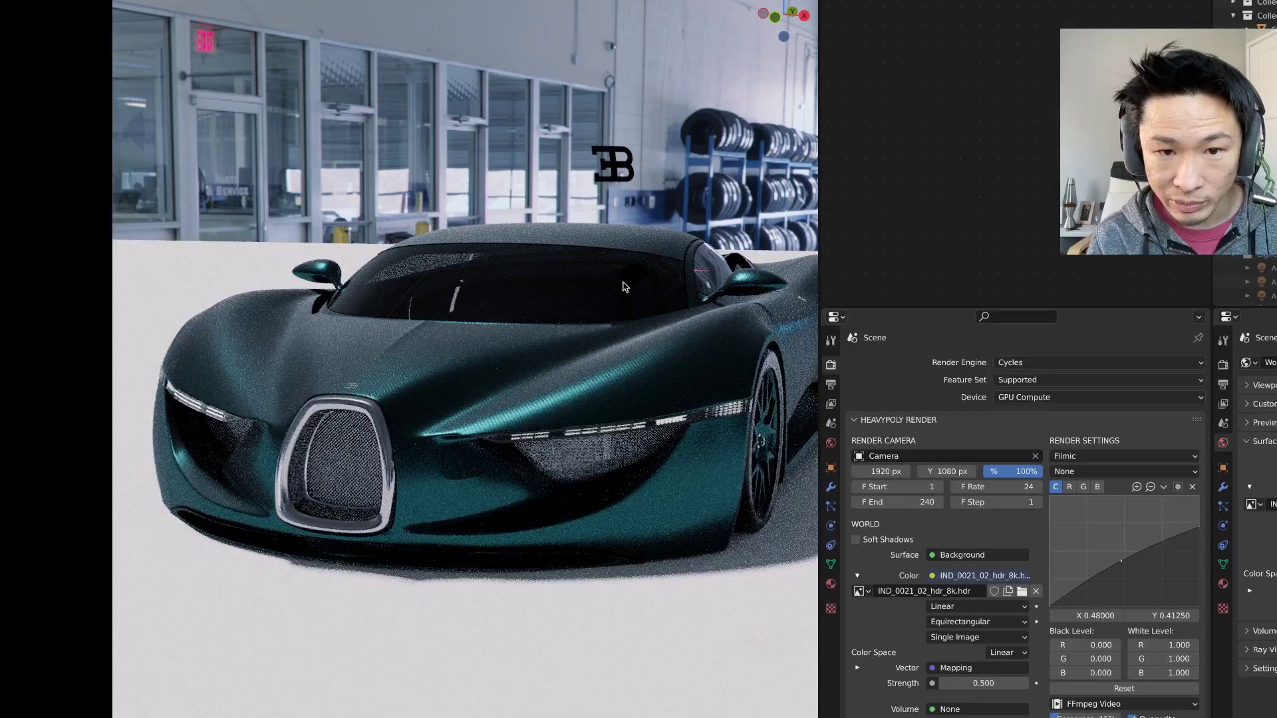
middle_drag(624, 288, 520, 300)
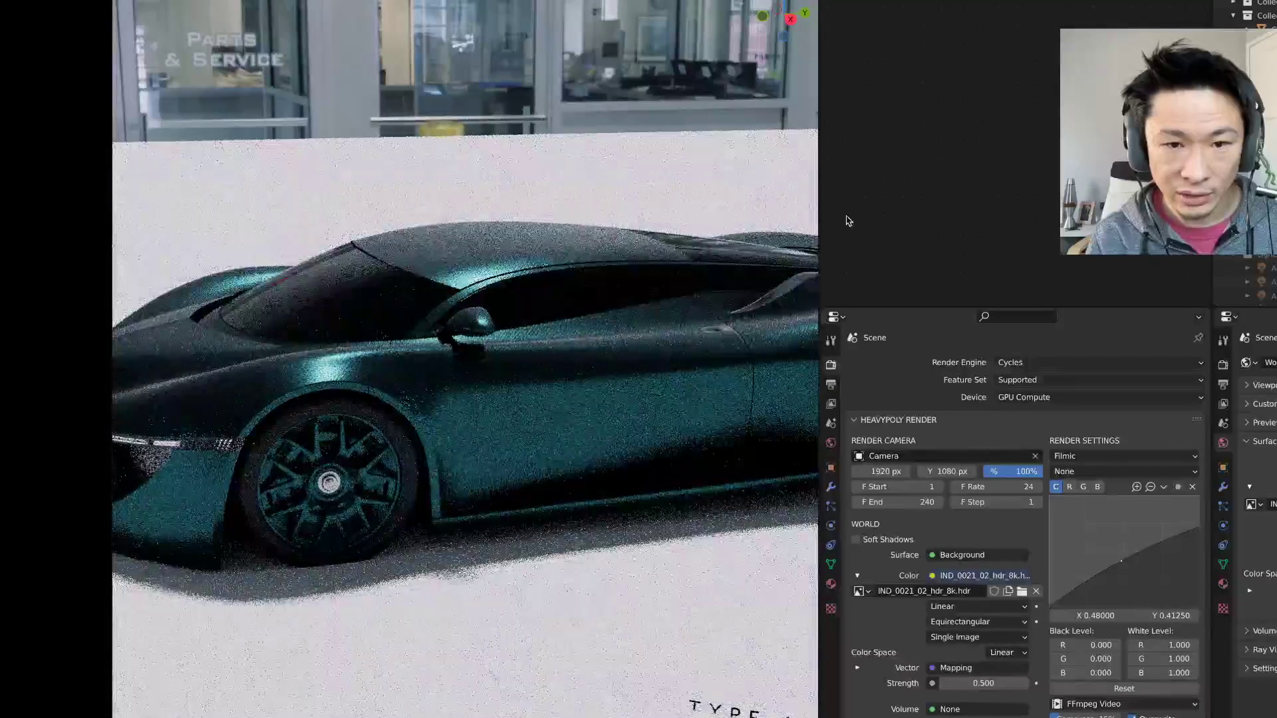
- Widen the 3D viewport and split it horizontally at about mid-height into two stacked views
drag(821, 210, 946, 212)
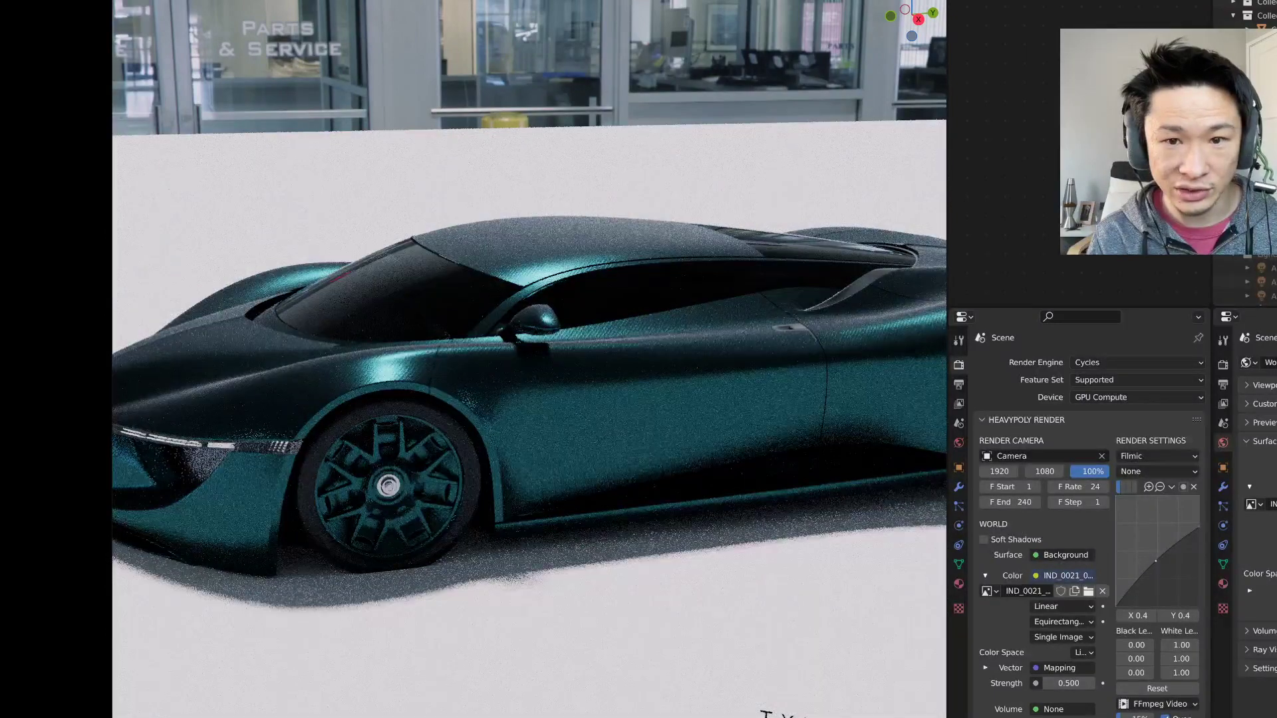
right_click(686, 2)
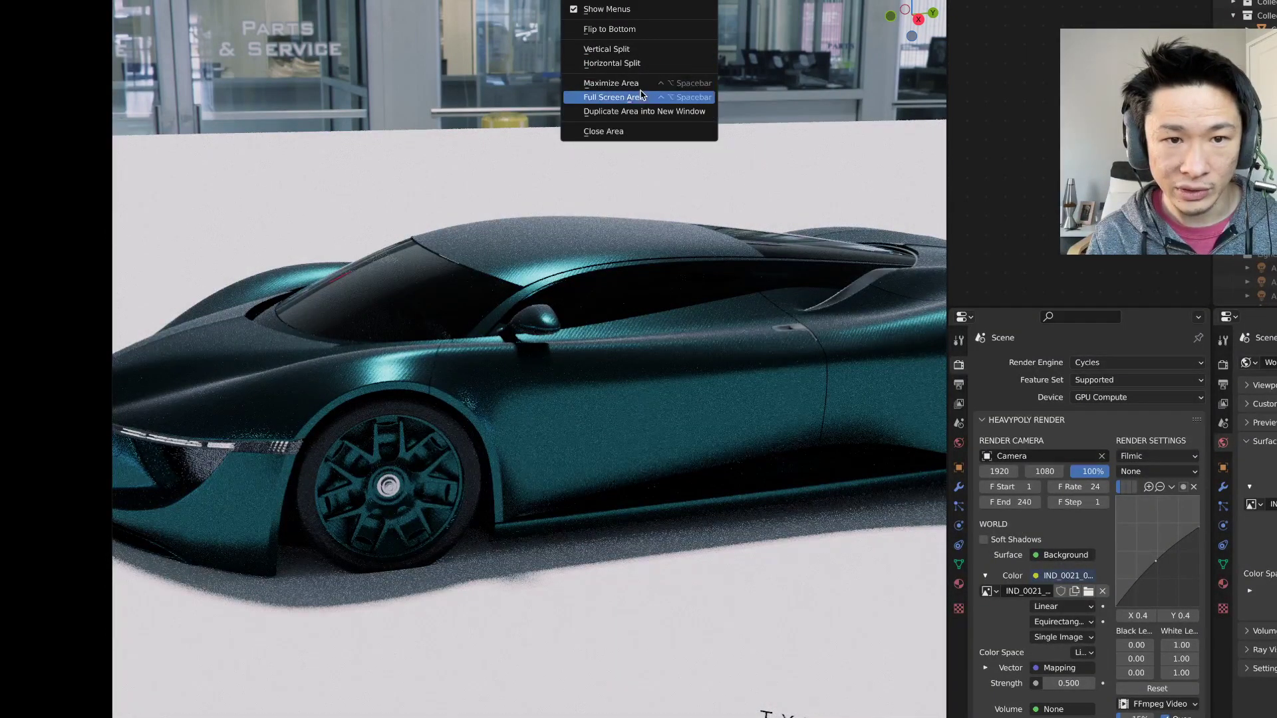
click(635, 65)
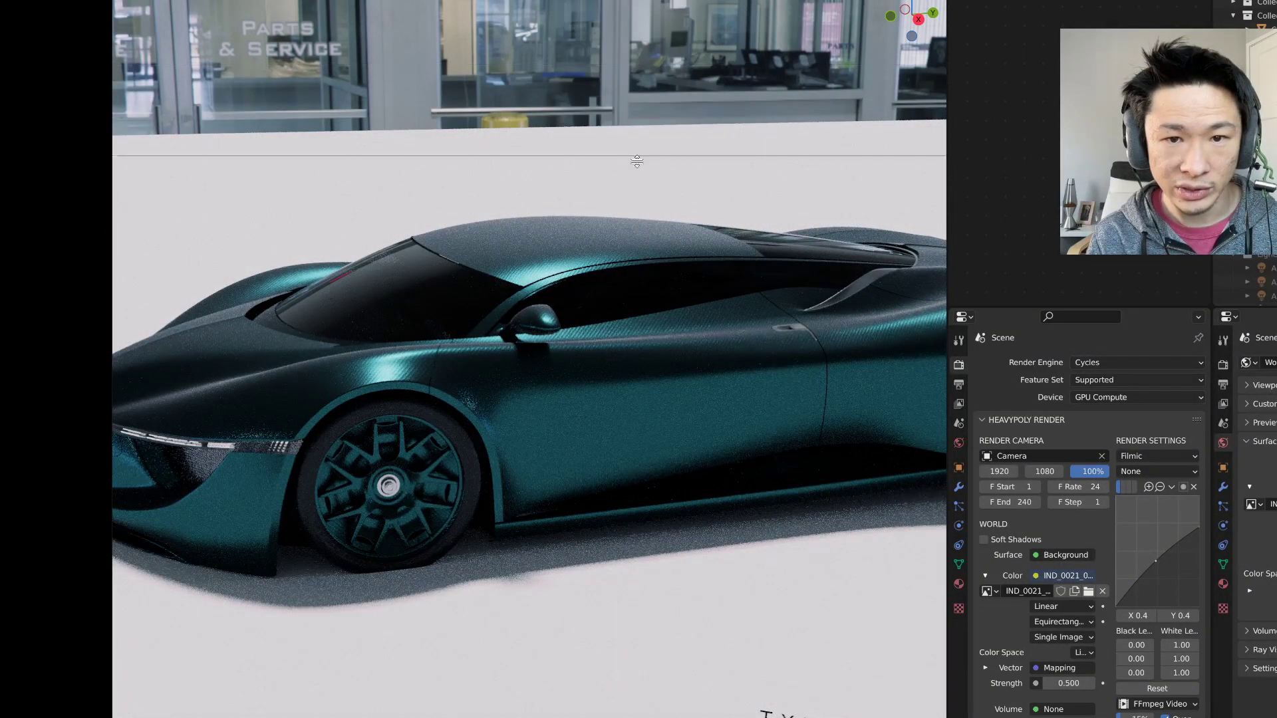
click(644, 338)
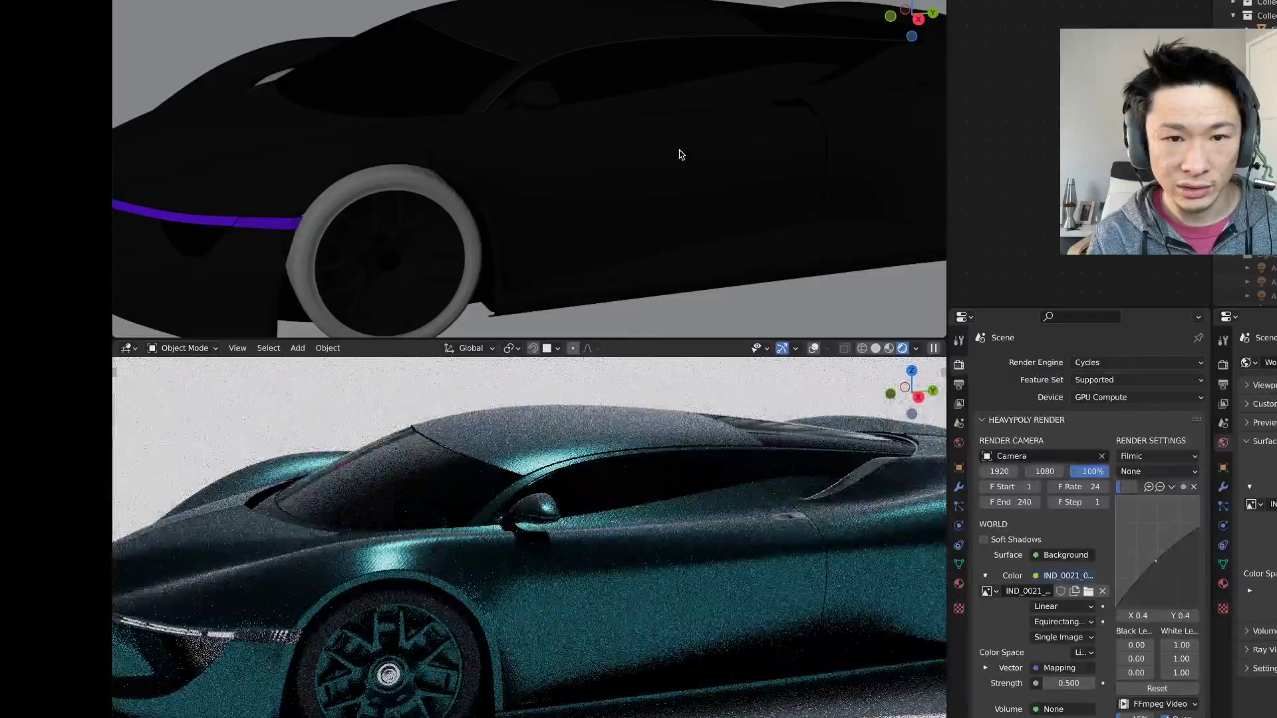
- View the car from other angles in both viewports and widen the render settings area beside them
middle_drag(610, 220, 661, 203)
middle_drag(663, 439, 597, 478)
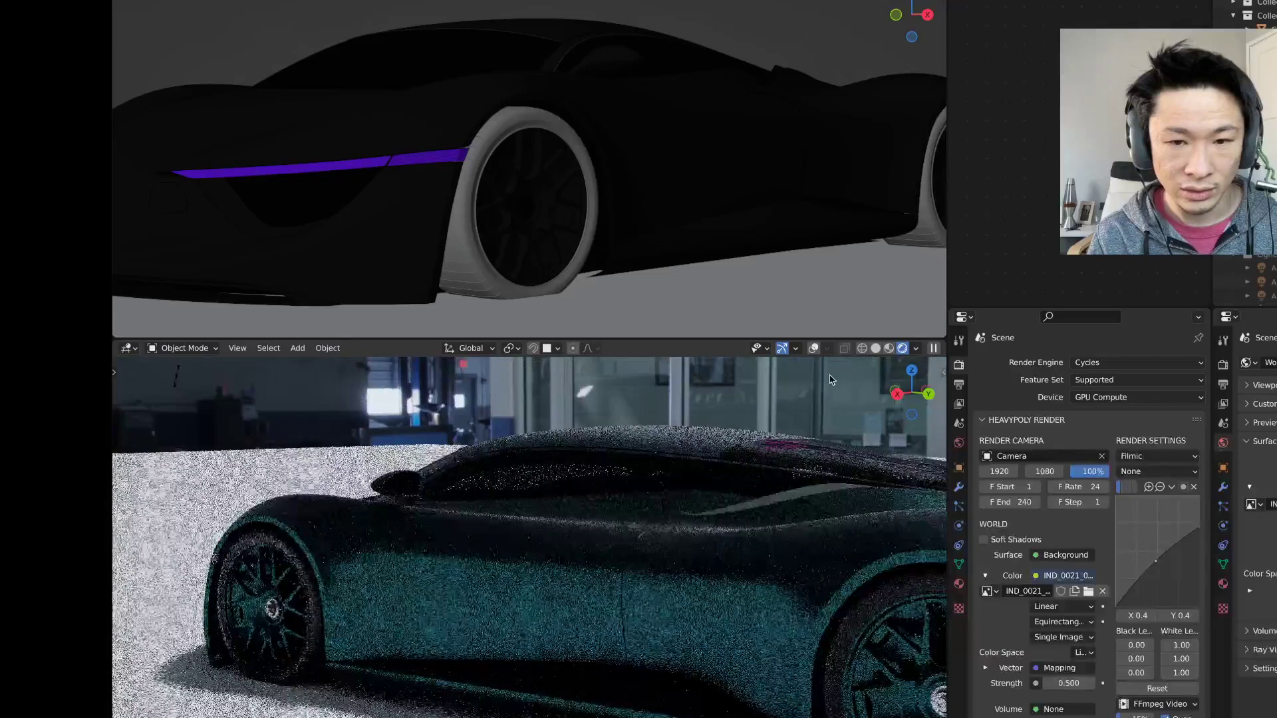
drag(946, 285, 787, 277)
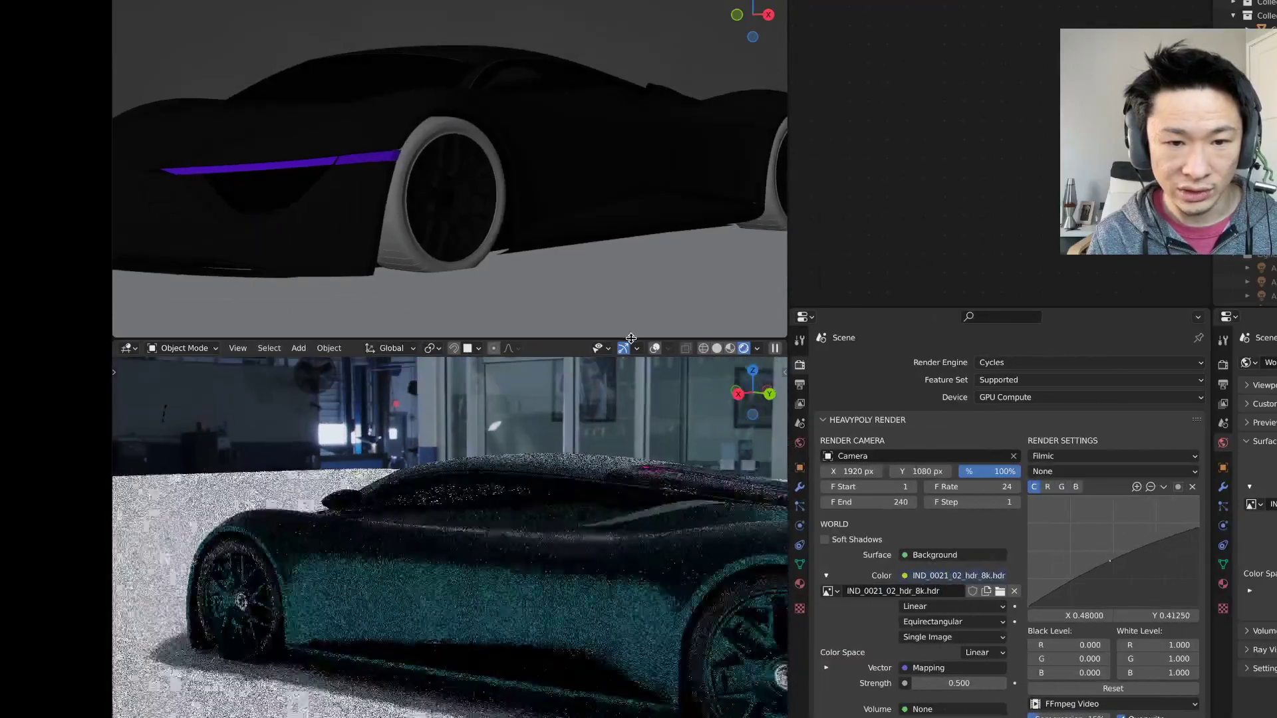
middle_drag(505, 479, 631, 451)
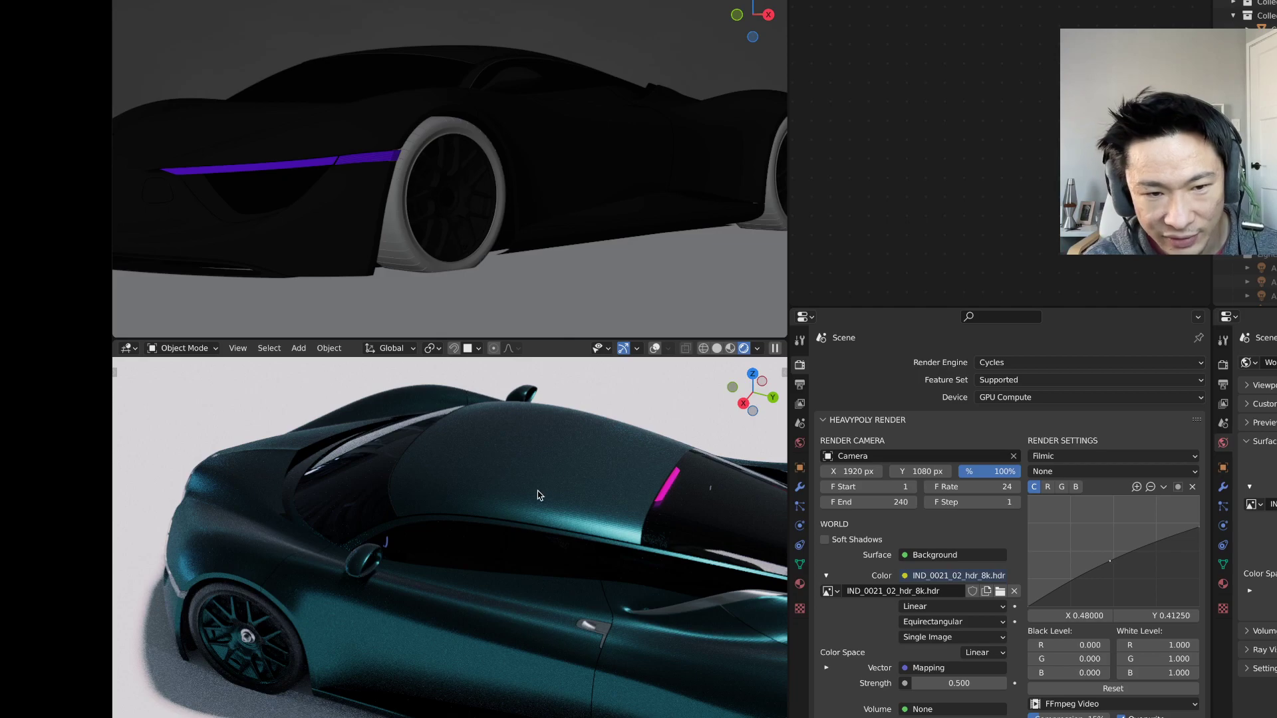
middle_drag(539, 494, 632, 440)
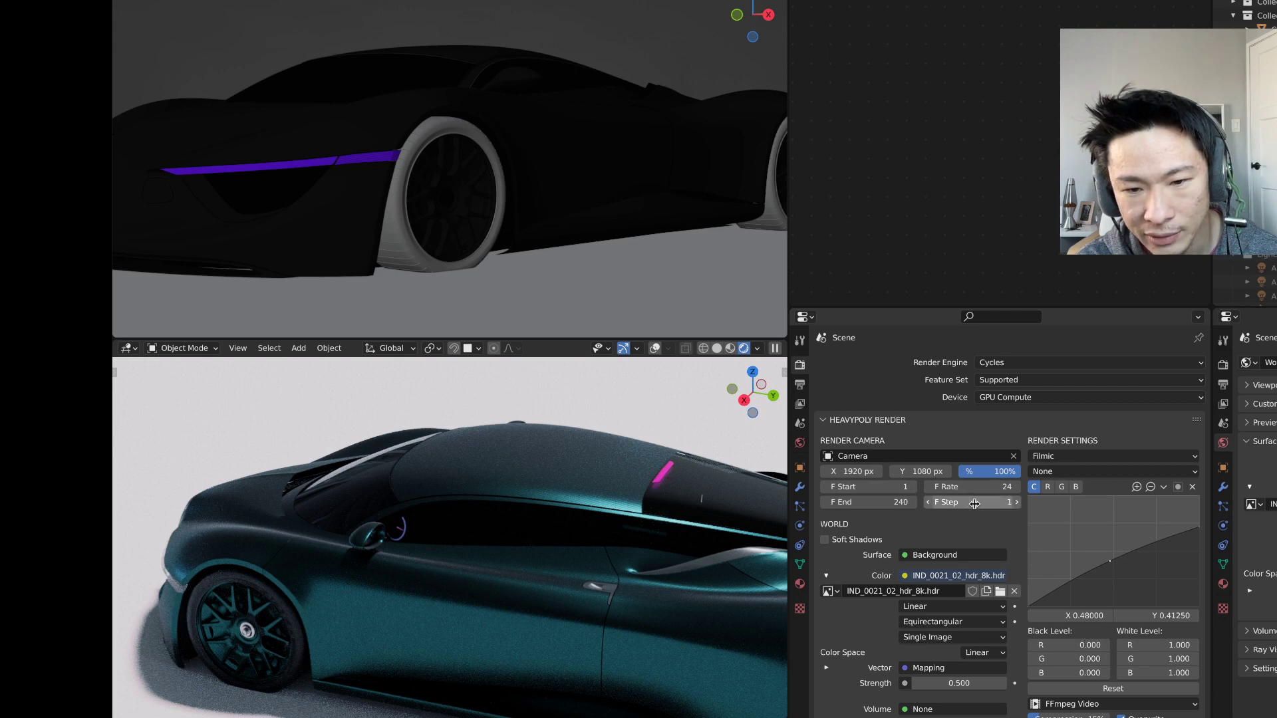
- Enable the viewport noise threshold and viewport denoising with the OpenImageDenoise denoiser, and view the car from the front
scroll(975, 519, down, 12)
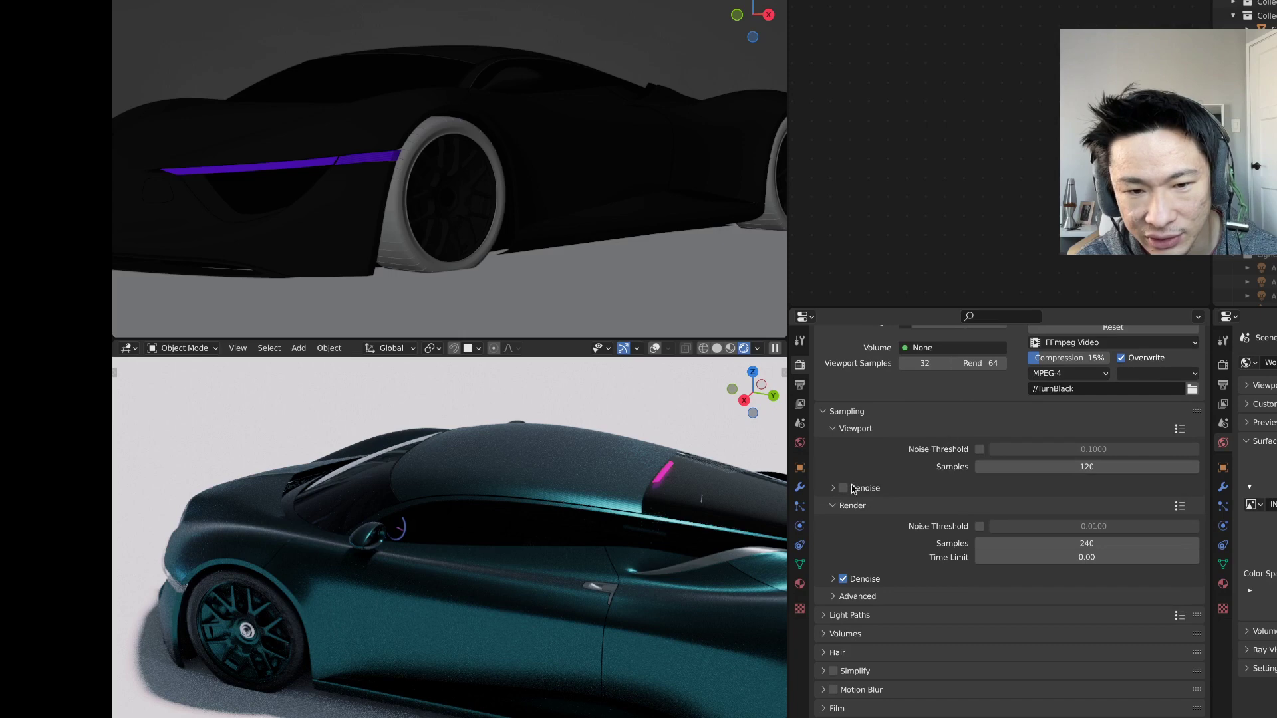
click(846, 493)
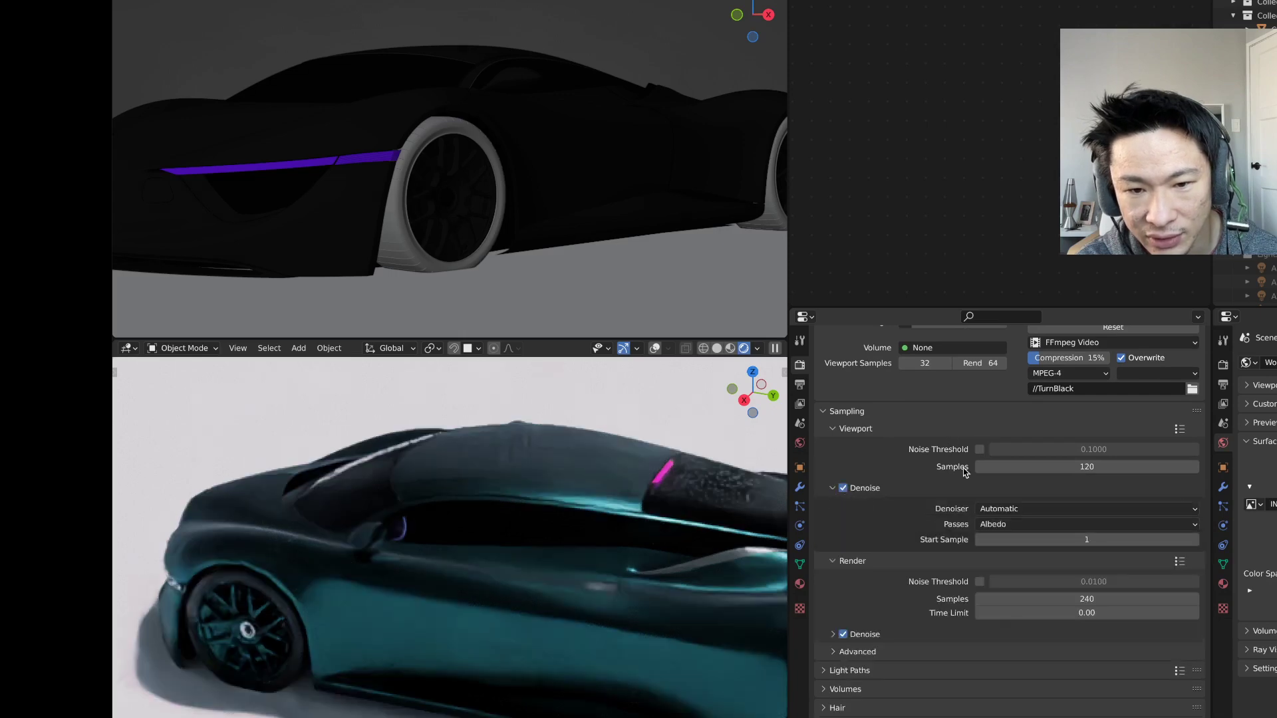
click(979, 449)
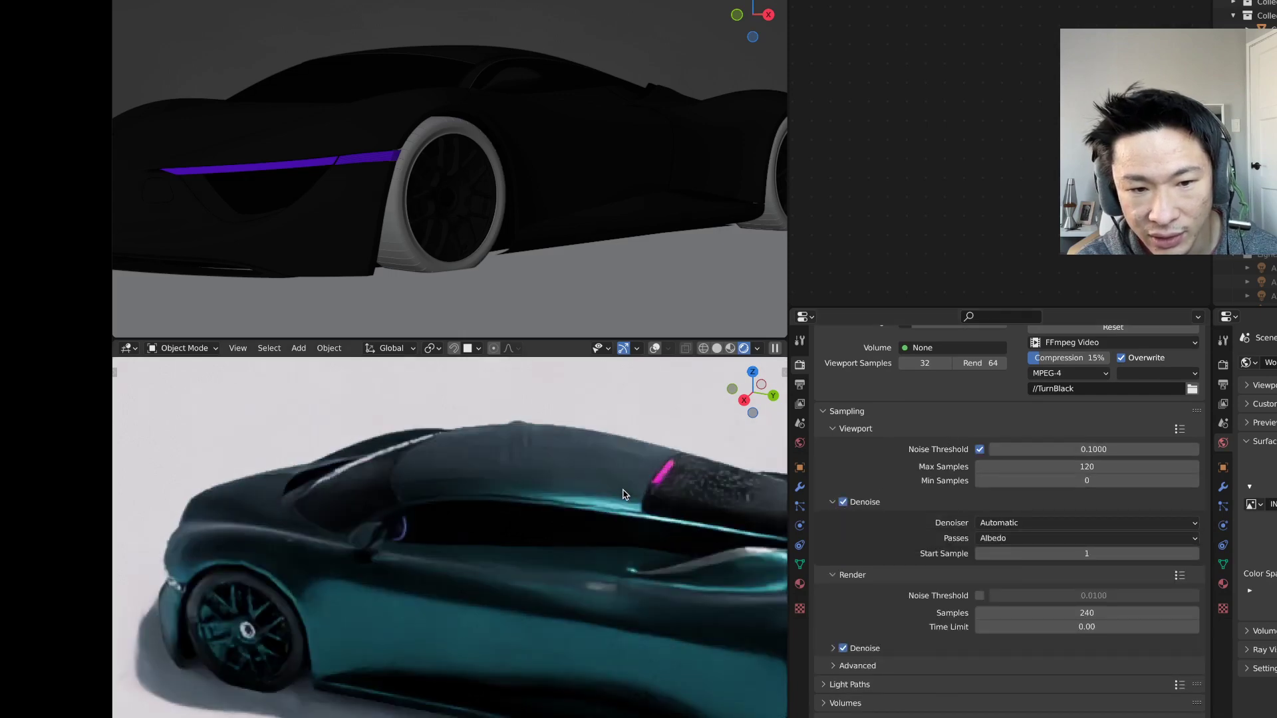
click(1001, 523)
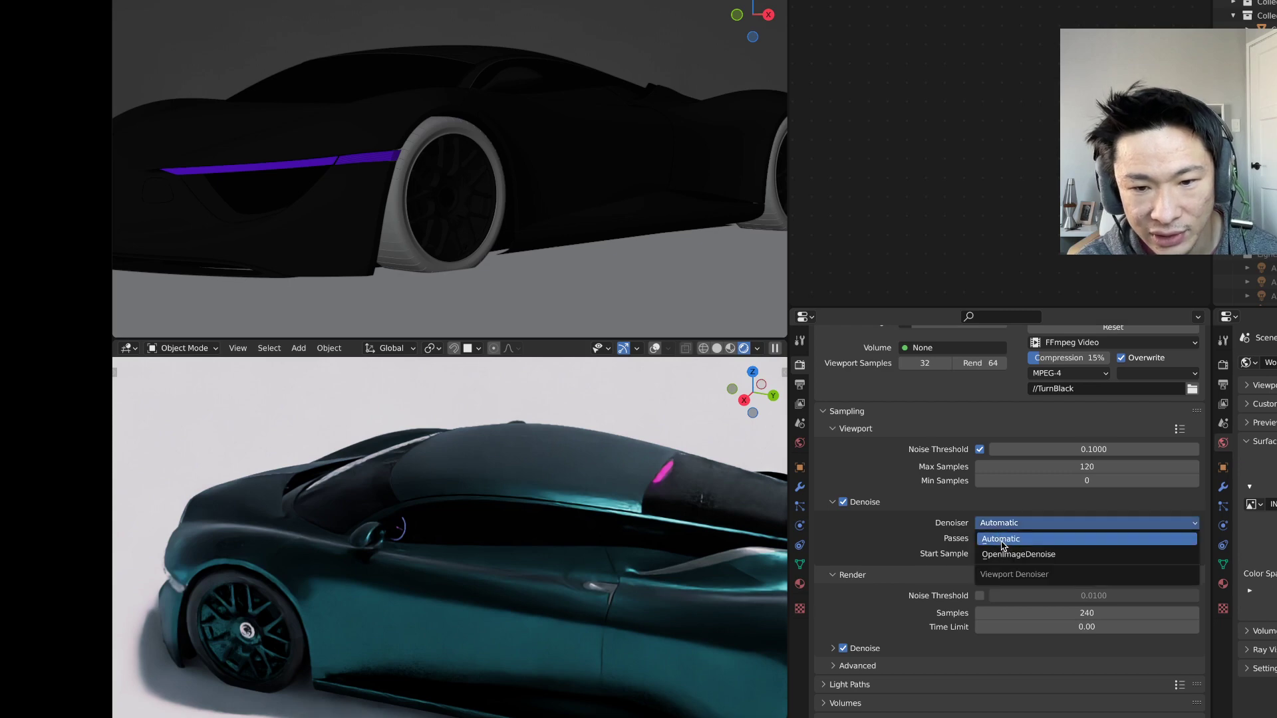
click(1005, 554)
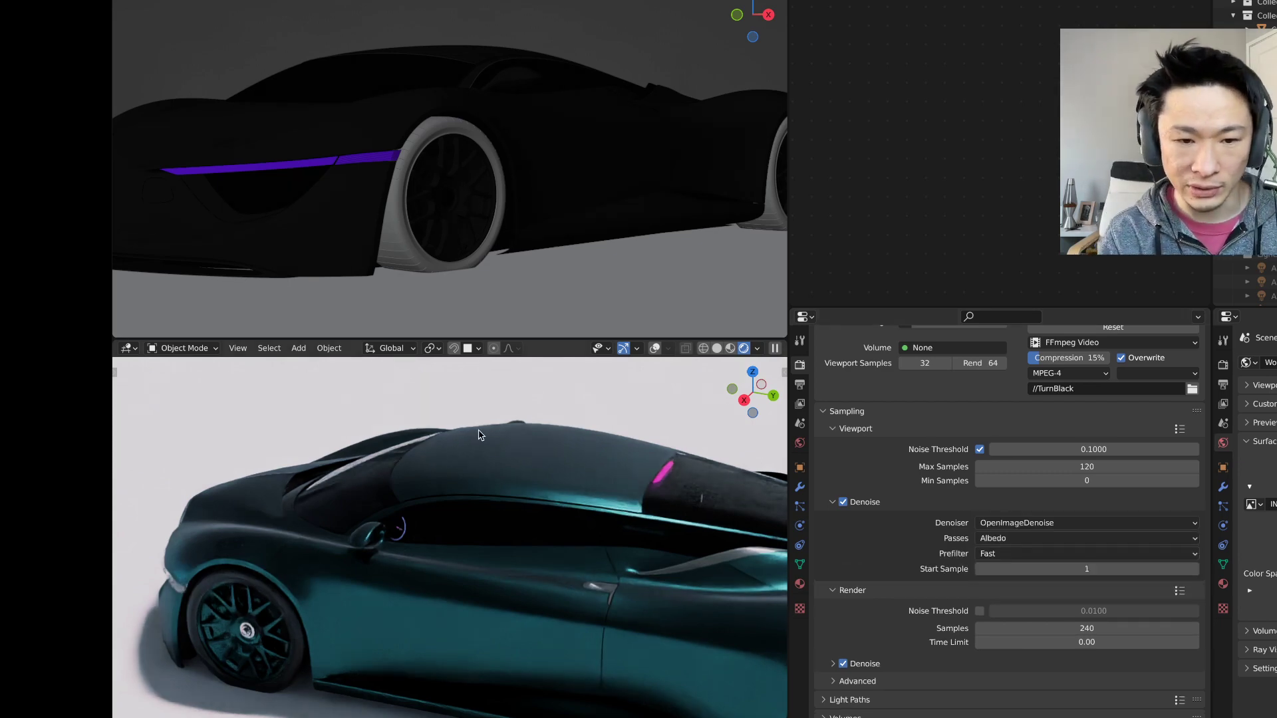
middle_drag(537, 474, 450, 491)
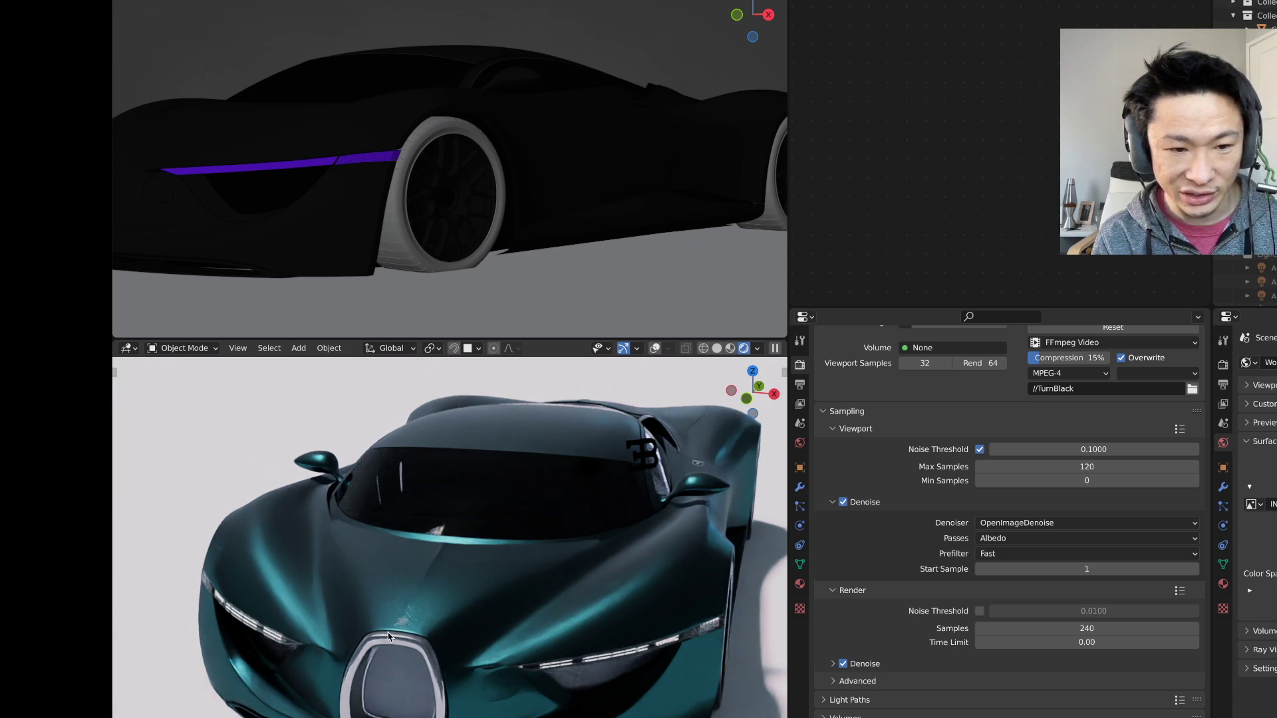
- Open the file OWOWHead.blend from the recent Aerospace folder
key(super+o)
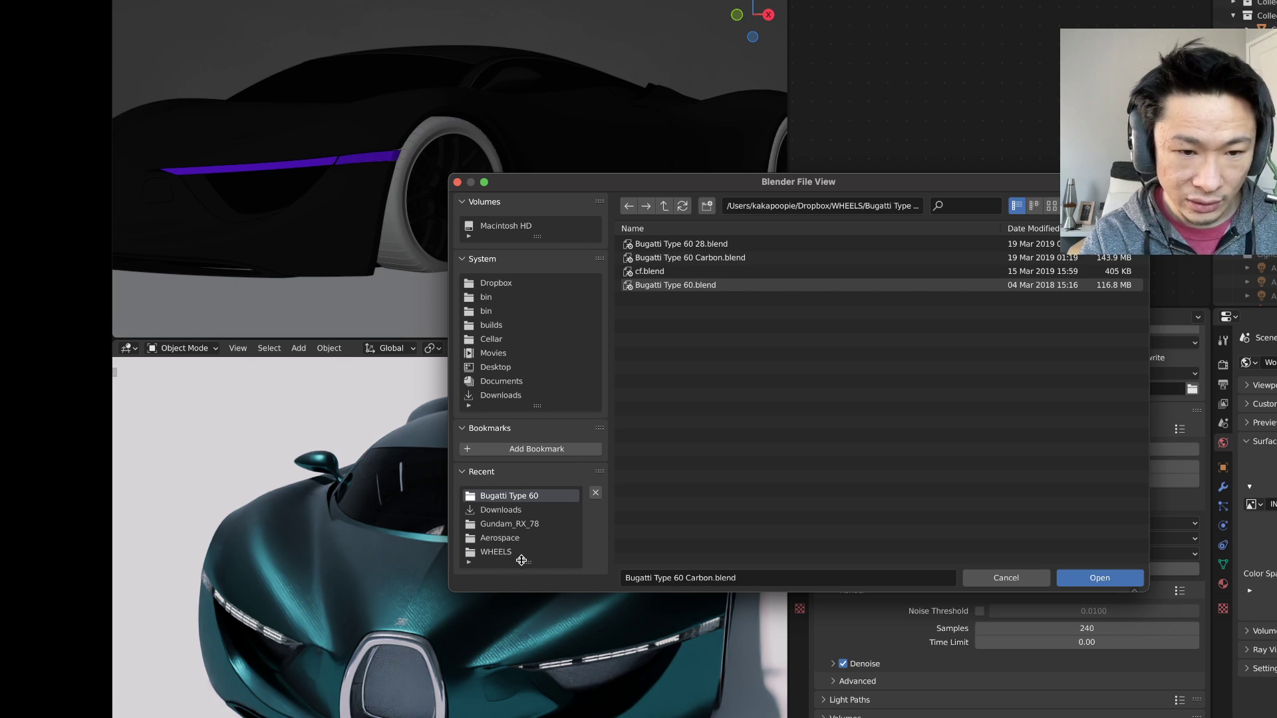
drag(521, 561, 526, 576)
click(500, 538)
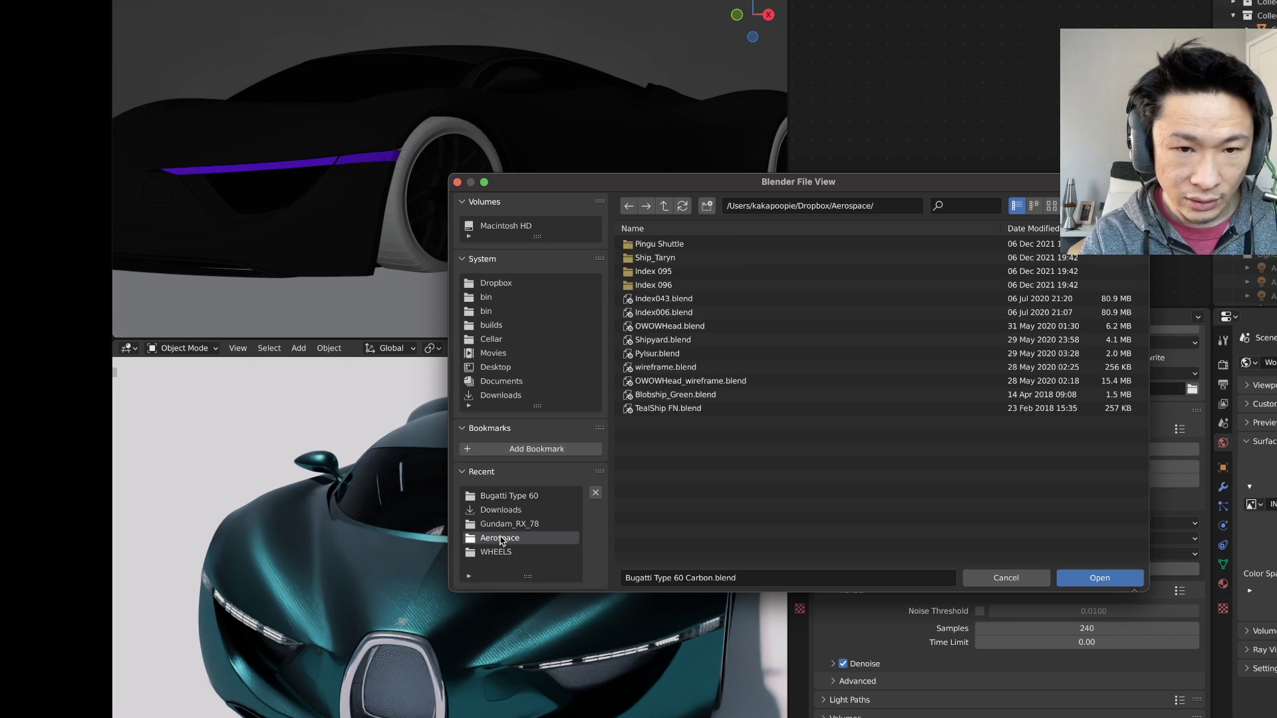
click(668, 326)
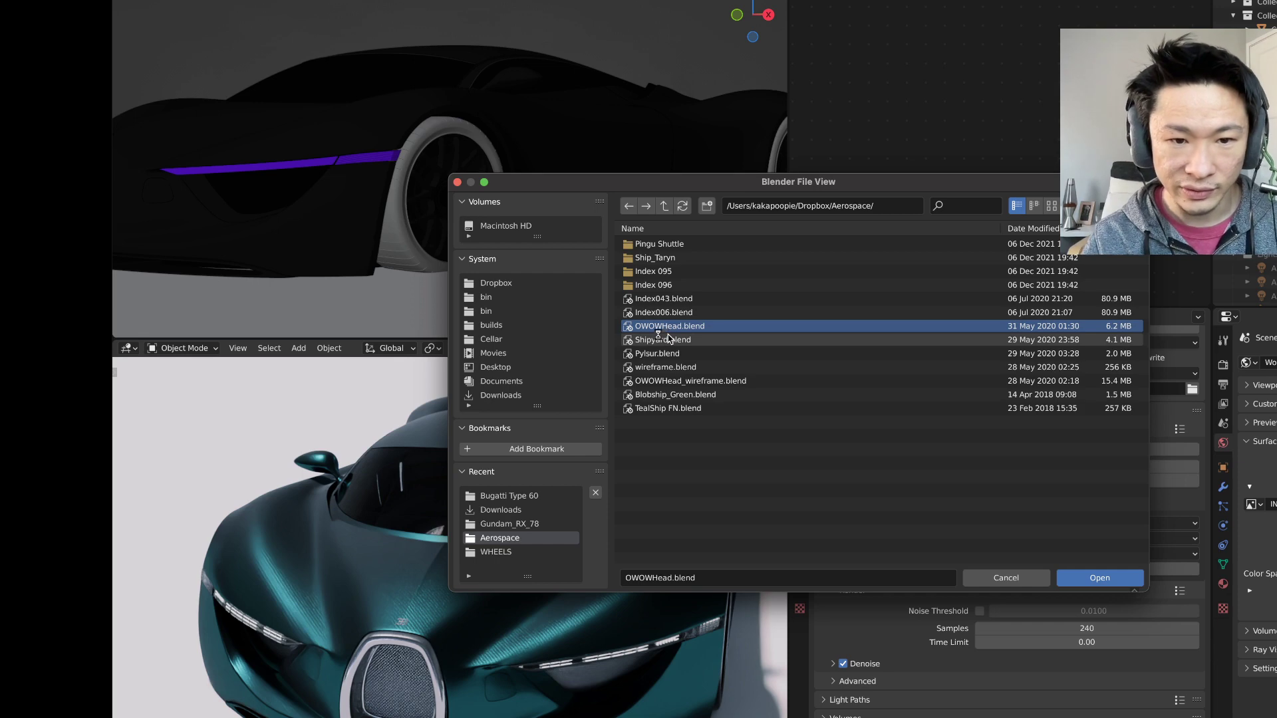
double_click(667, 326)
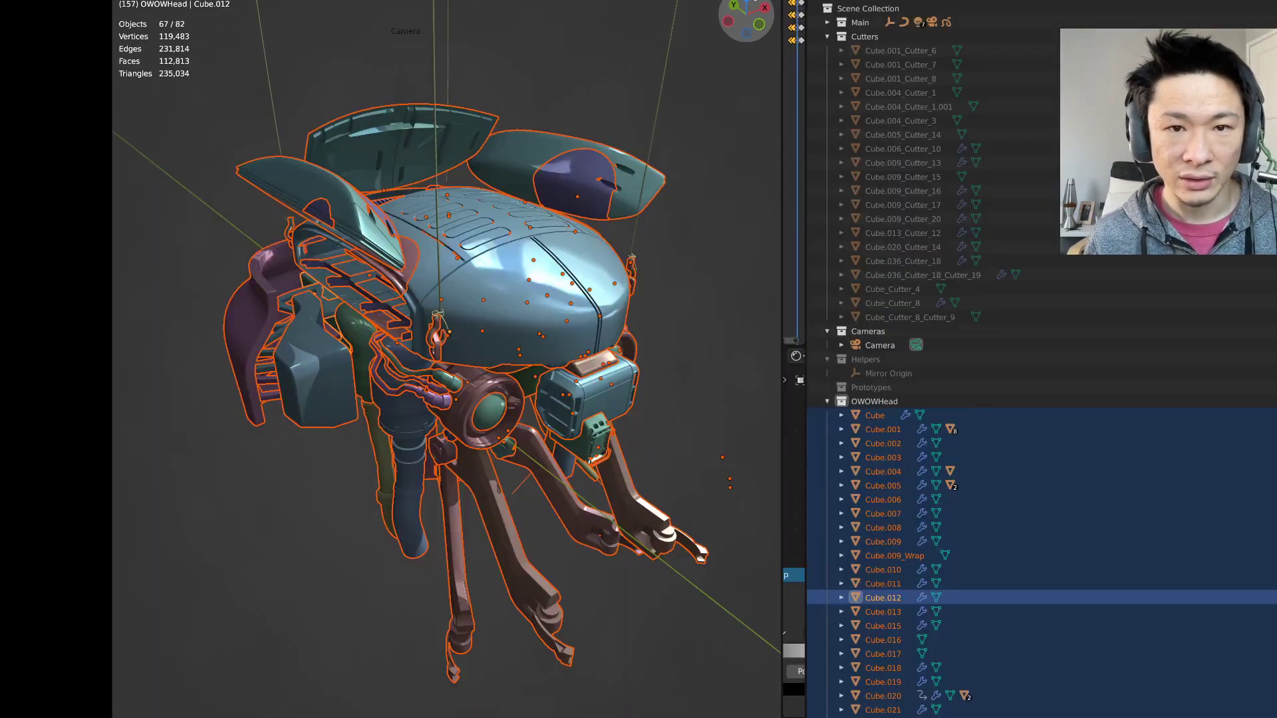
- Switch the viewport to rendered shading, deselect all objects and view the red robot from a lower angle
key(z)
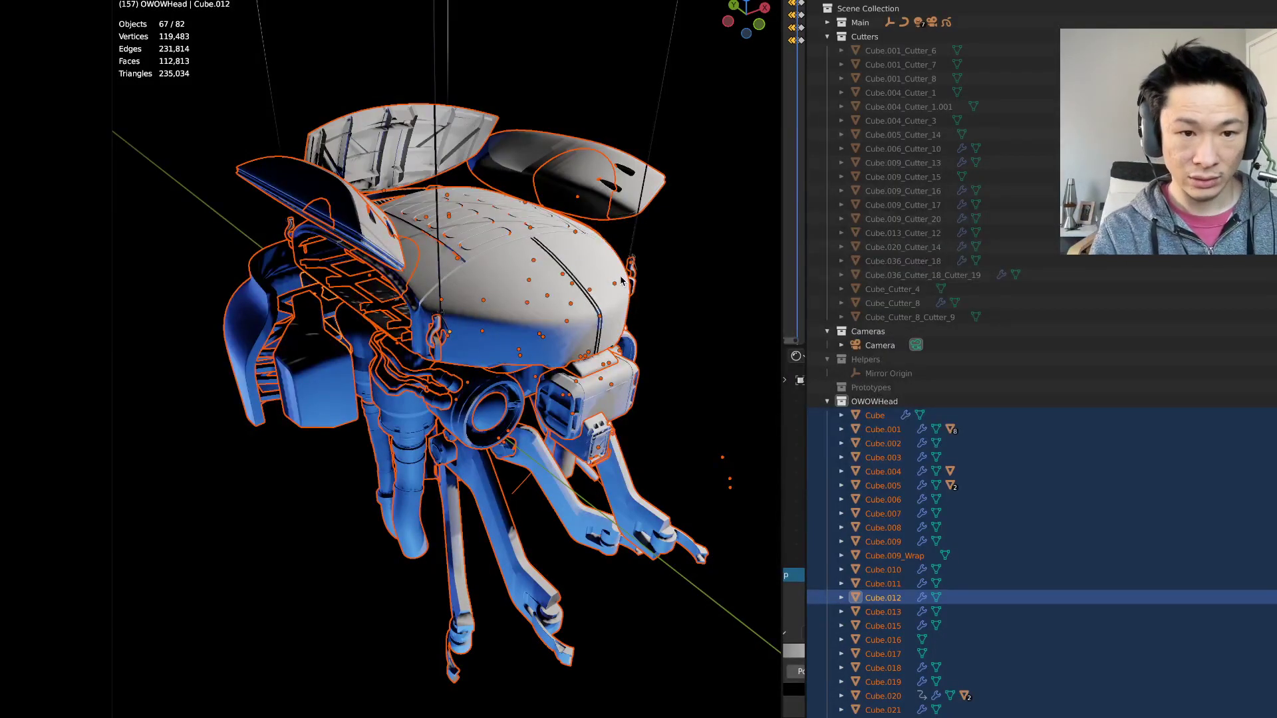
key(alt+a)
middle_drag(631, 283, 526, 352)
middle_drag(526, 352, 668, 342)
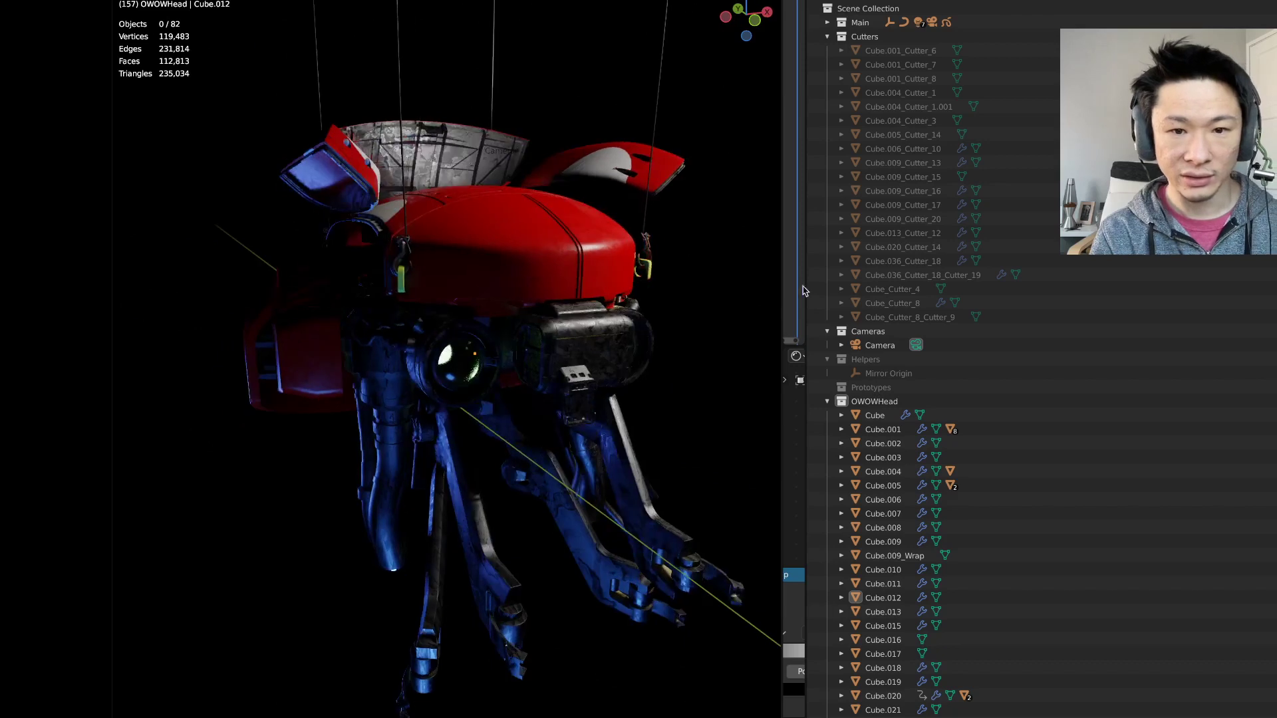
- Widen the area beside the viewport at the outliner's expense and replace its shader editor with the scene's render properties
click(810, 261)
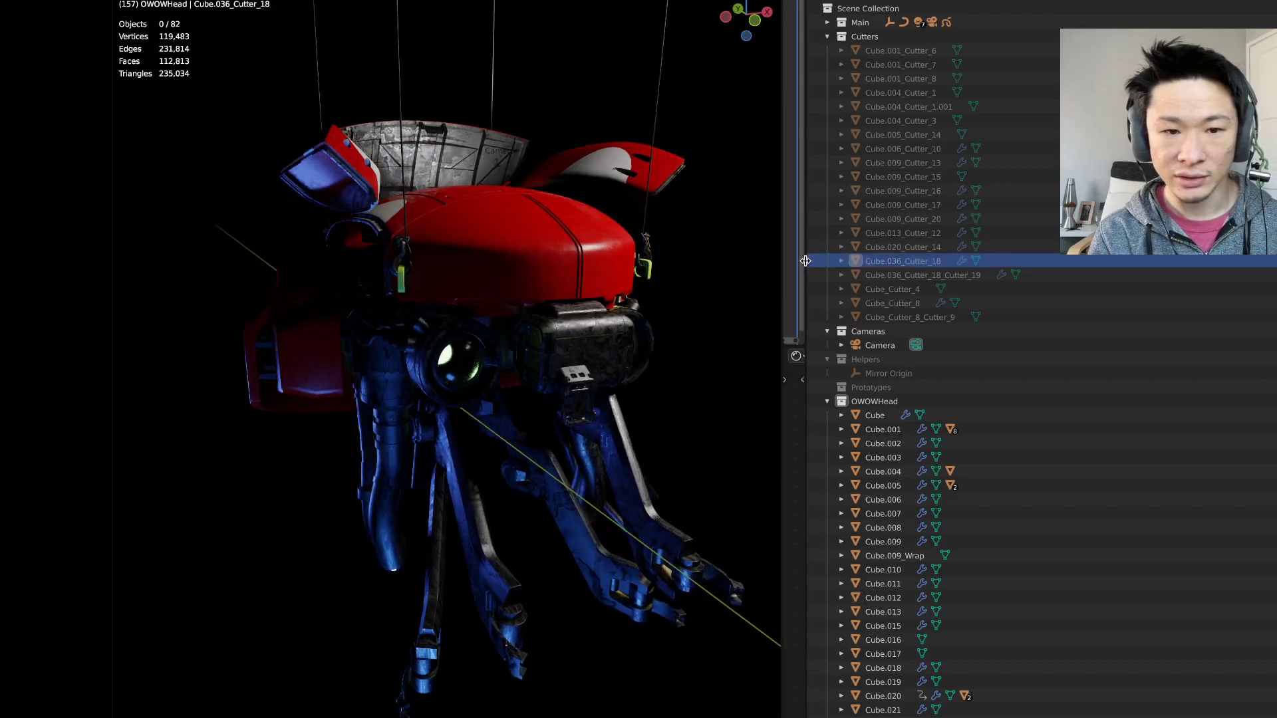
drag(807, 261, 1273, 261)
click(797, 356)
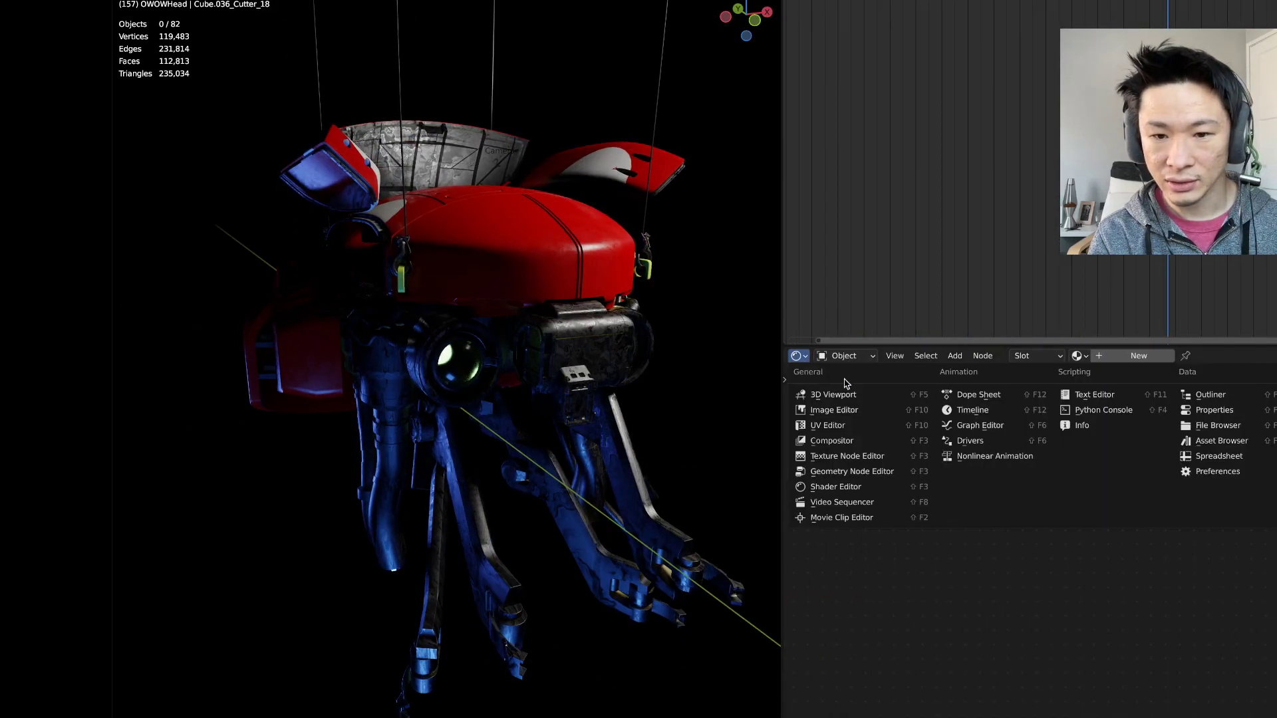
click(1203, 417)
click(793, 405)
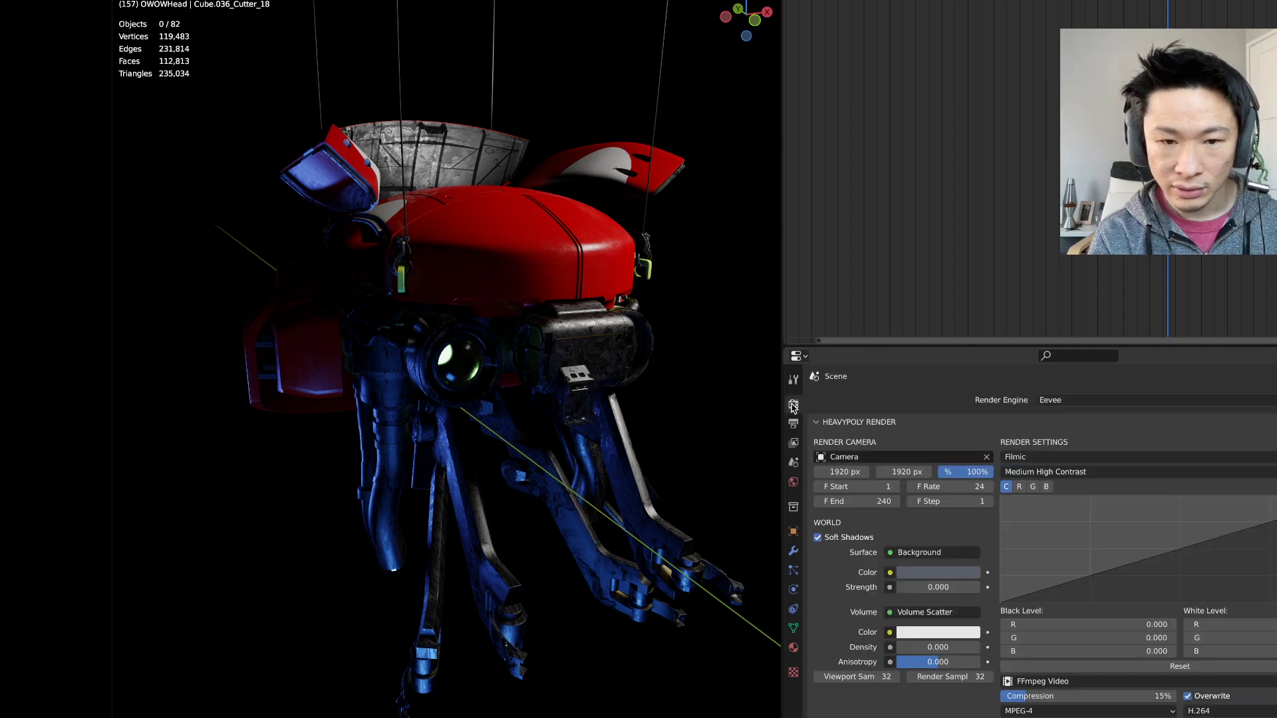
- Set the render engine to Cycles and view the rendered robot from the front and side
click(1063, 401)
click(1072, 448)
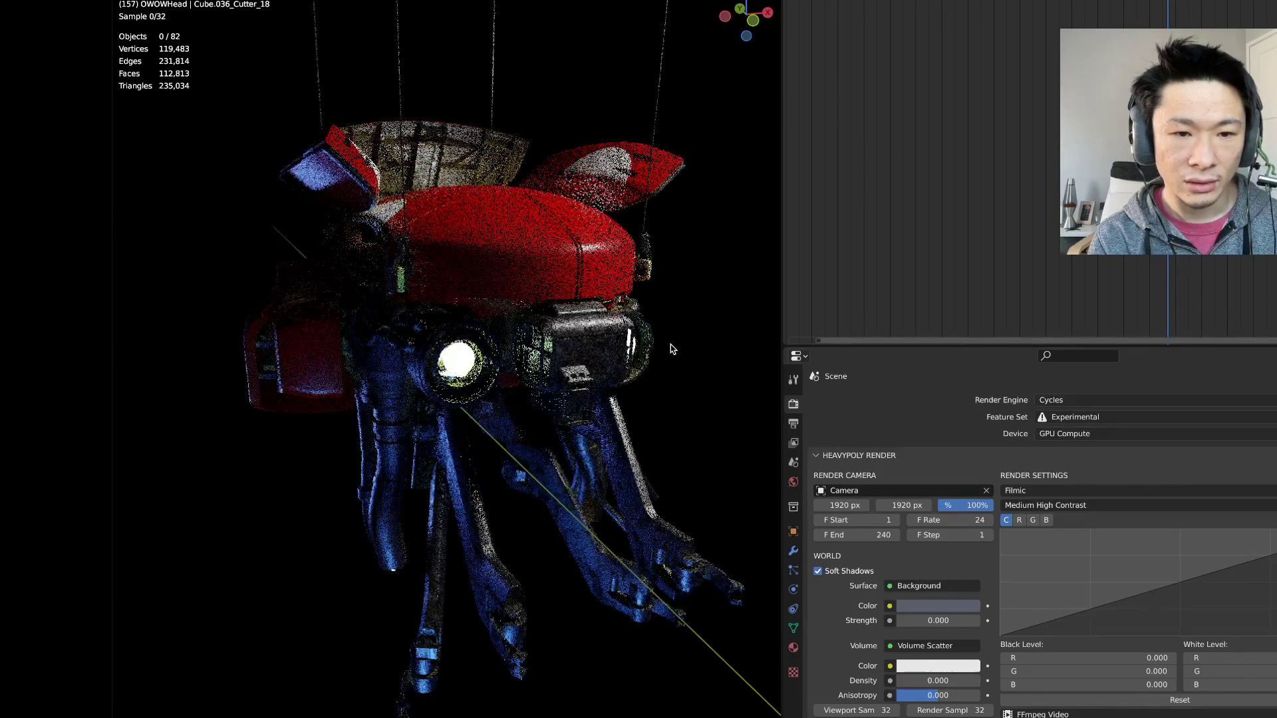
middle_drag(678, 351, 601, 341)
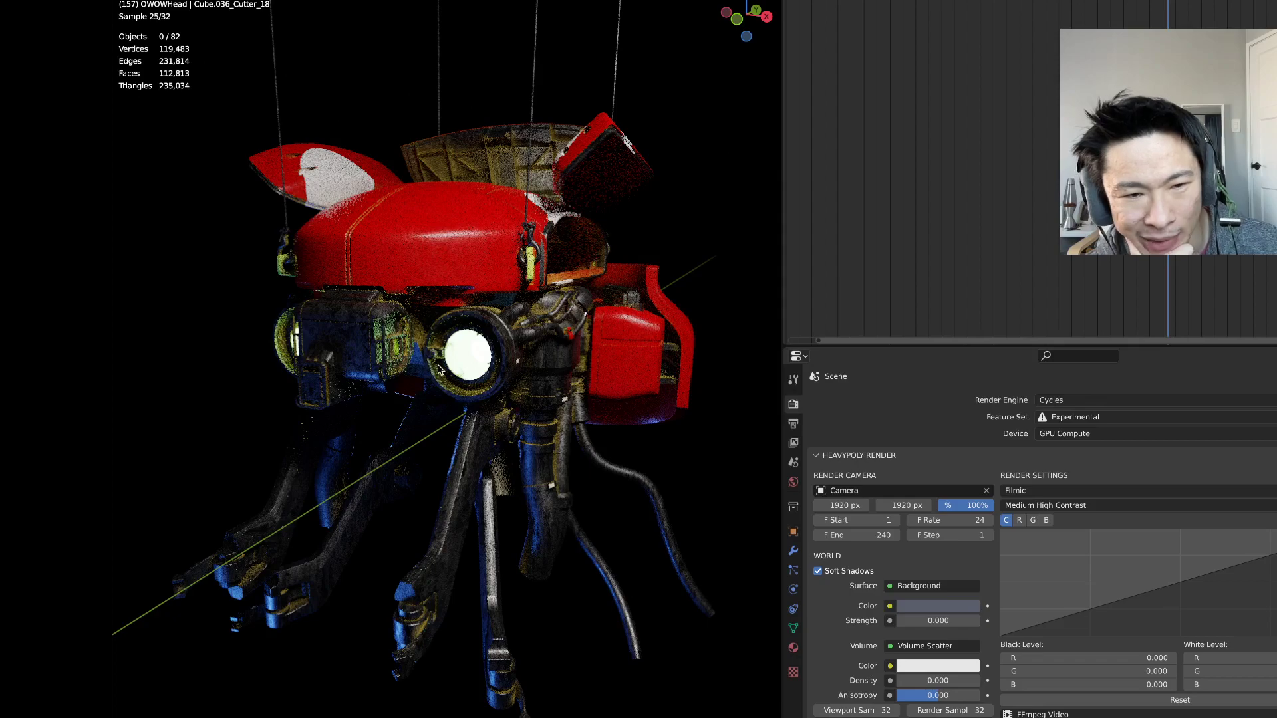
middle_drag(472, 339, 487, 341)
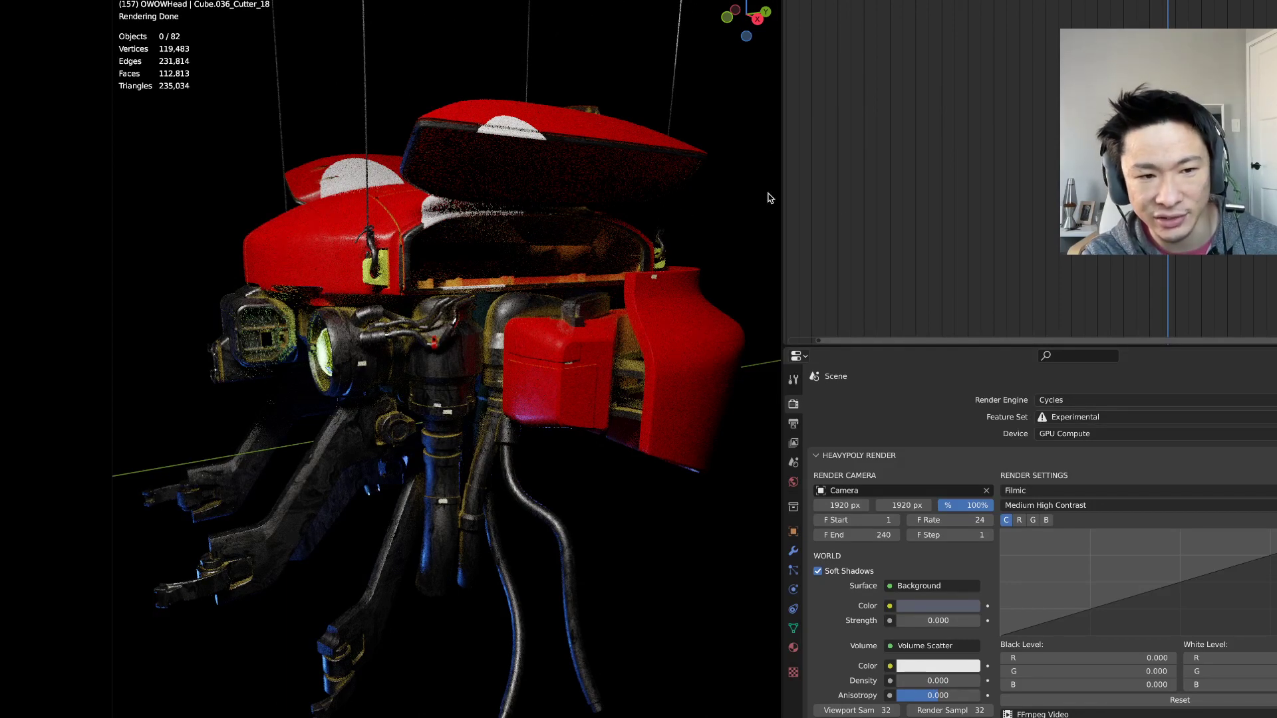
middle_drag(422, 333, 505, 334)
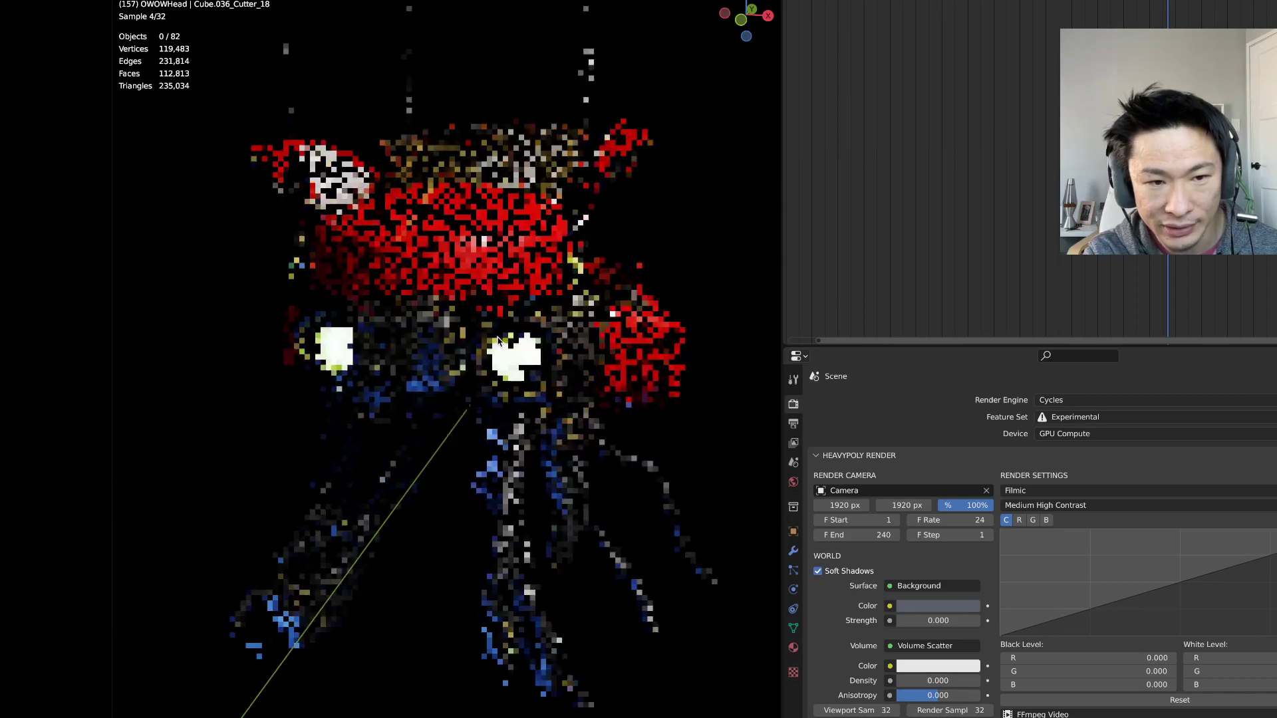
- Try rendering with the CPU as the Cycles device, return to GPU Compute and view the robot from the side
click(1109, 438)
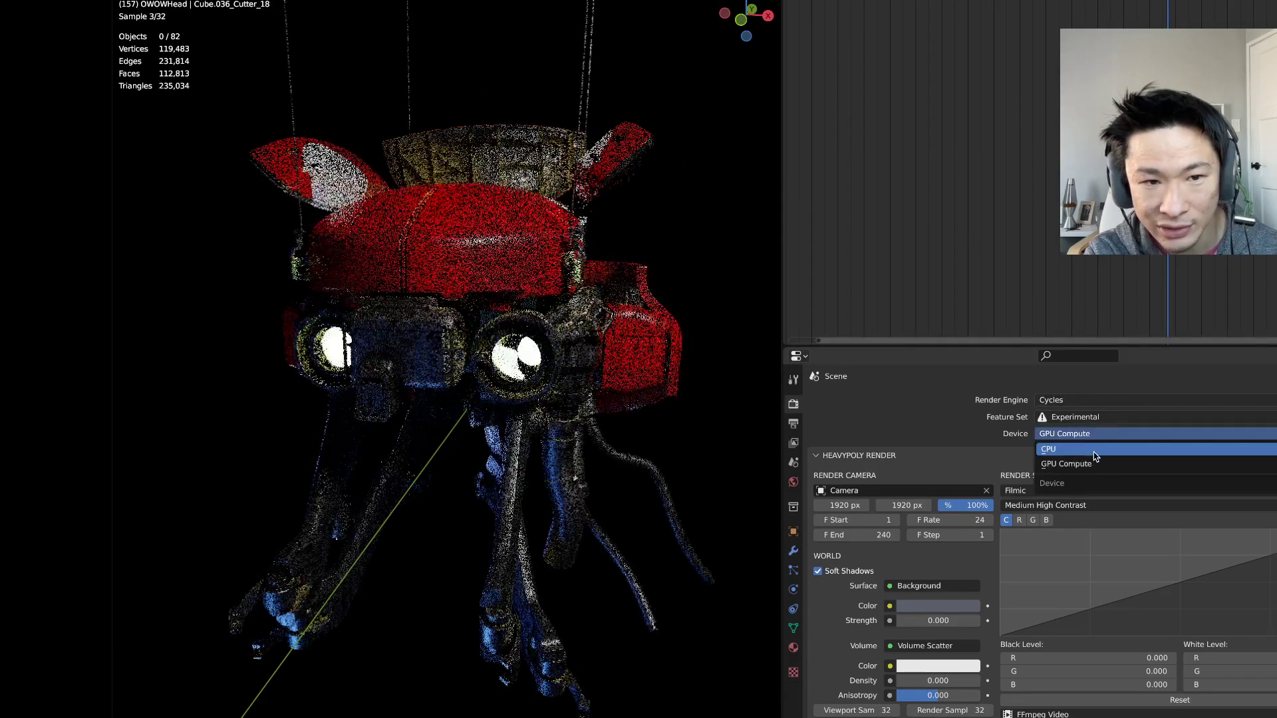
click(1086, 460)
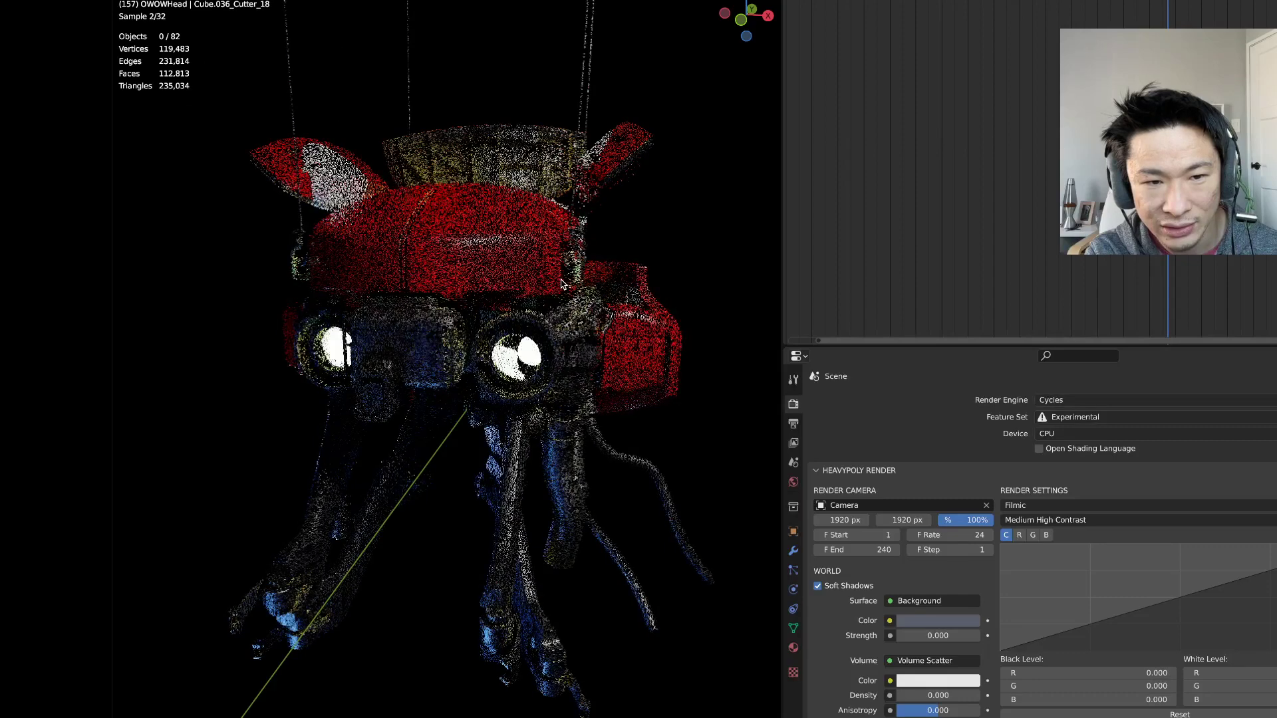
click(1064, 433)
click(1064, 463)
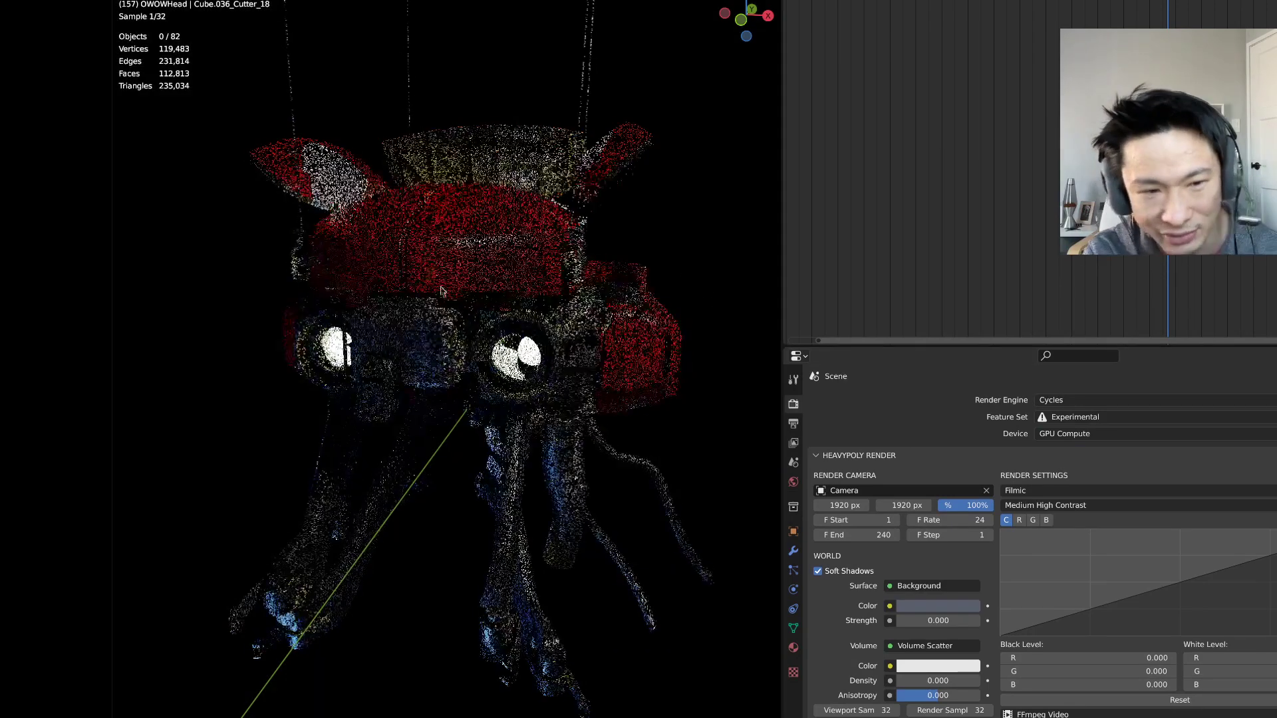
middle_drag(439, 286, 389, 286)
middle_drag(585, 350, 515, 349)
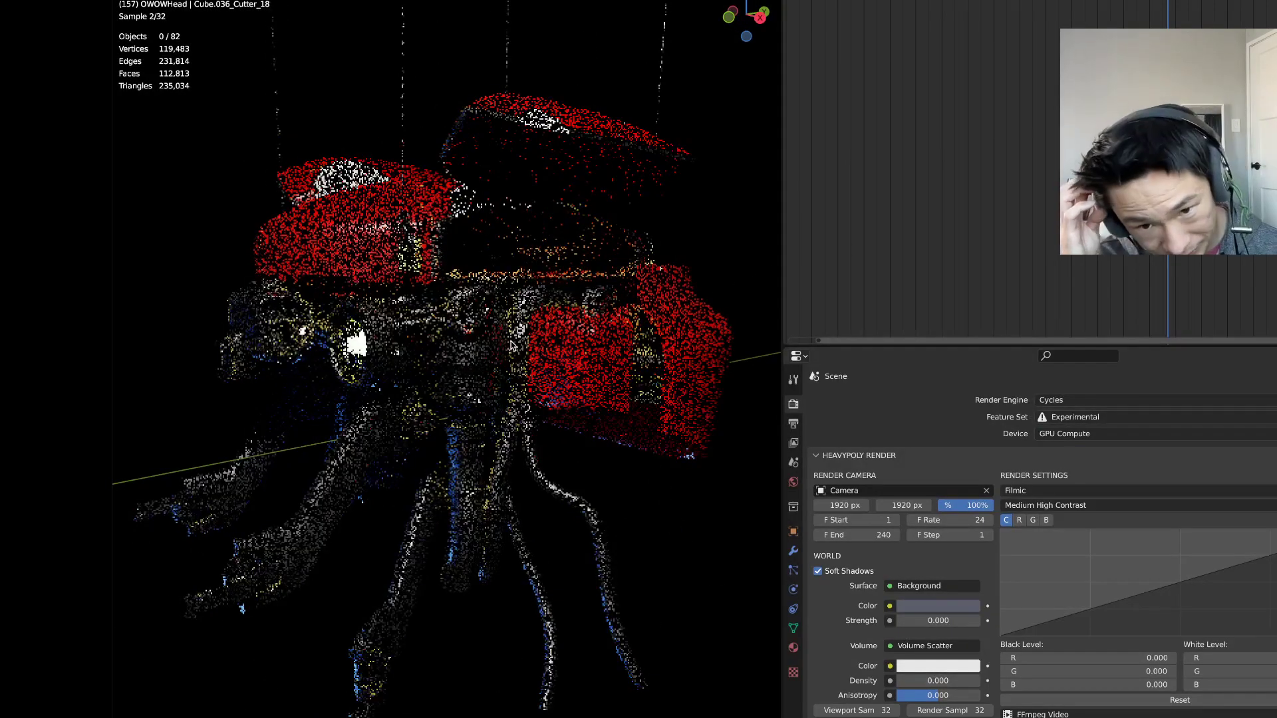
- Set the render engine back to Eevee, view the robot from the front and switch the viewport to material preview shading
click(1069, 403)
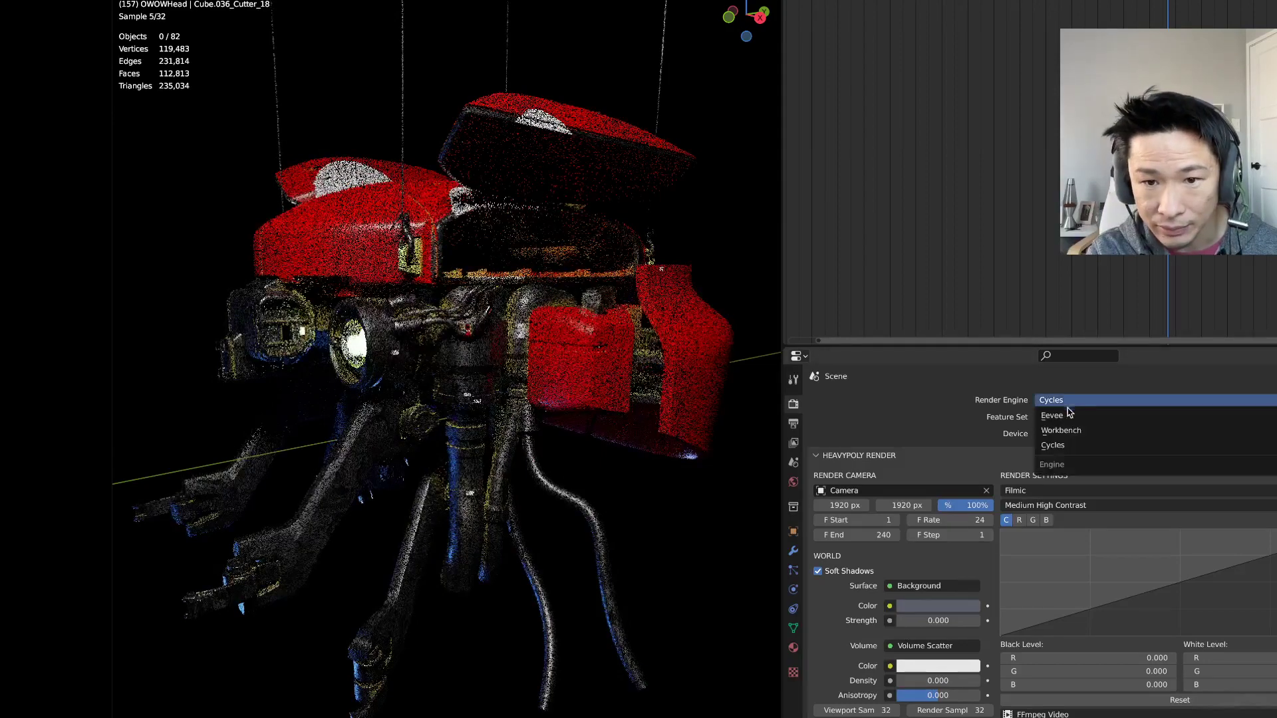
click(1056, 418)
middle_drag(423, 313, 499, 202)
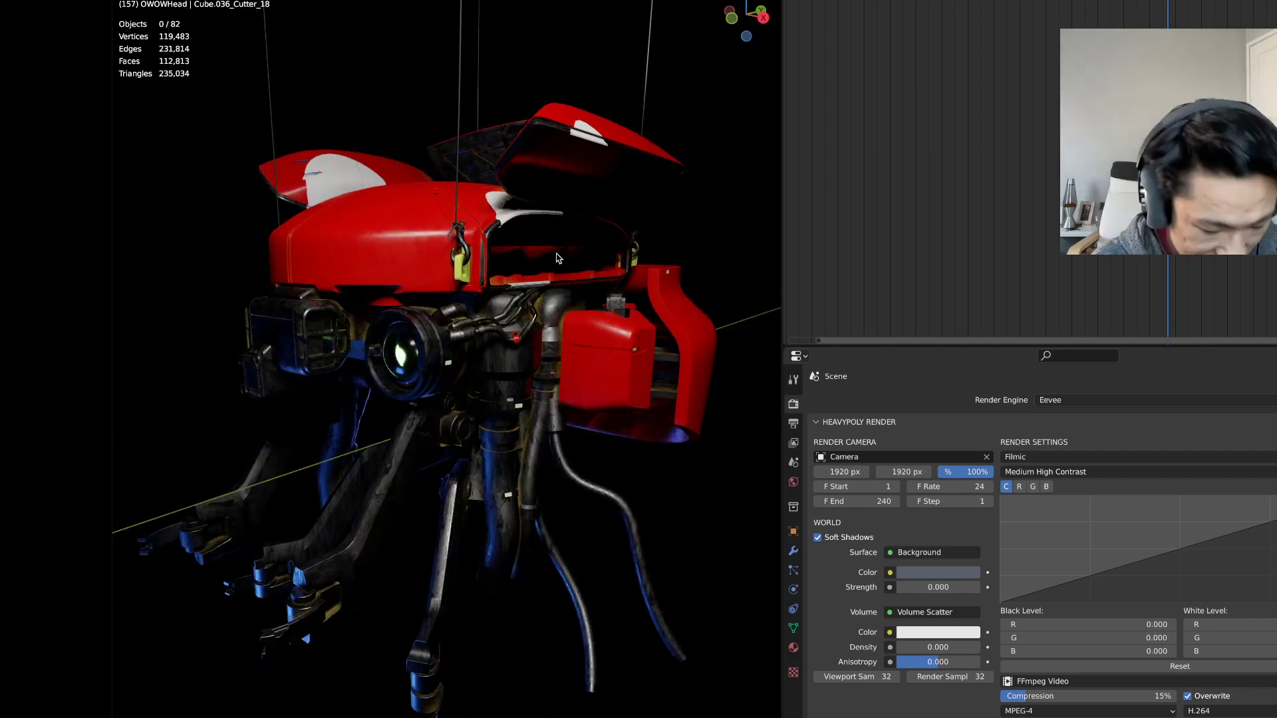
middle_drag(614, 308, 621, 314)
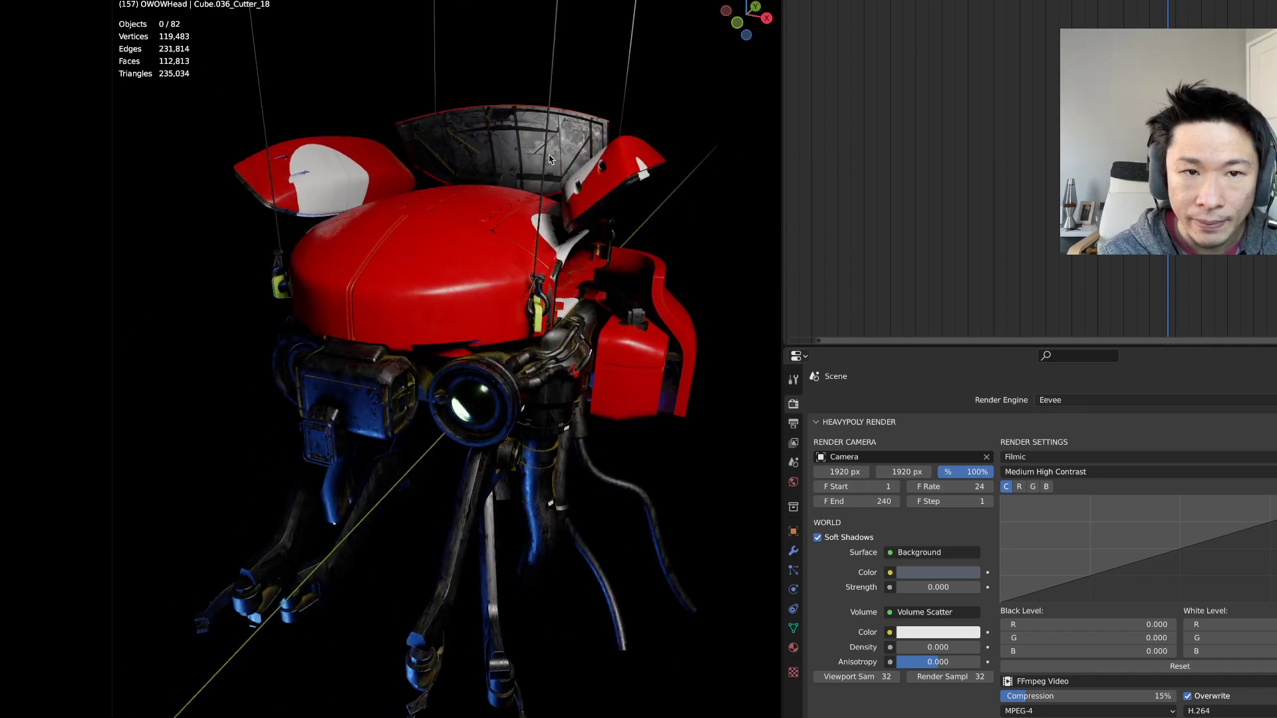
key(z)
click(570, 147)
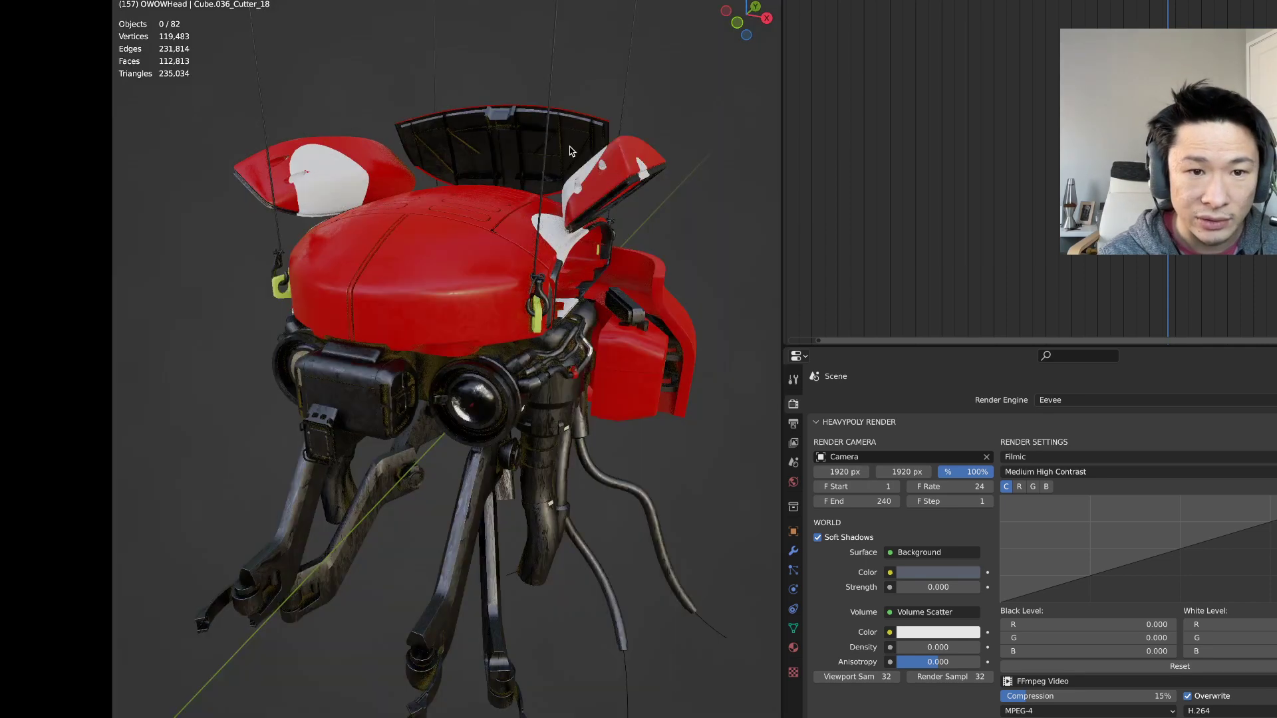
- View the robot from the side and switch the viewport to rendered shading
mouse_move(466, 244)
middle_down()
mouse_move(567, 232)
mouse_move(661, 200)
mouse_move(415, 198)
mouse_move(278, 277)
mouse_move(411, 242)
middle_up()
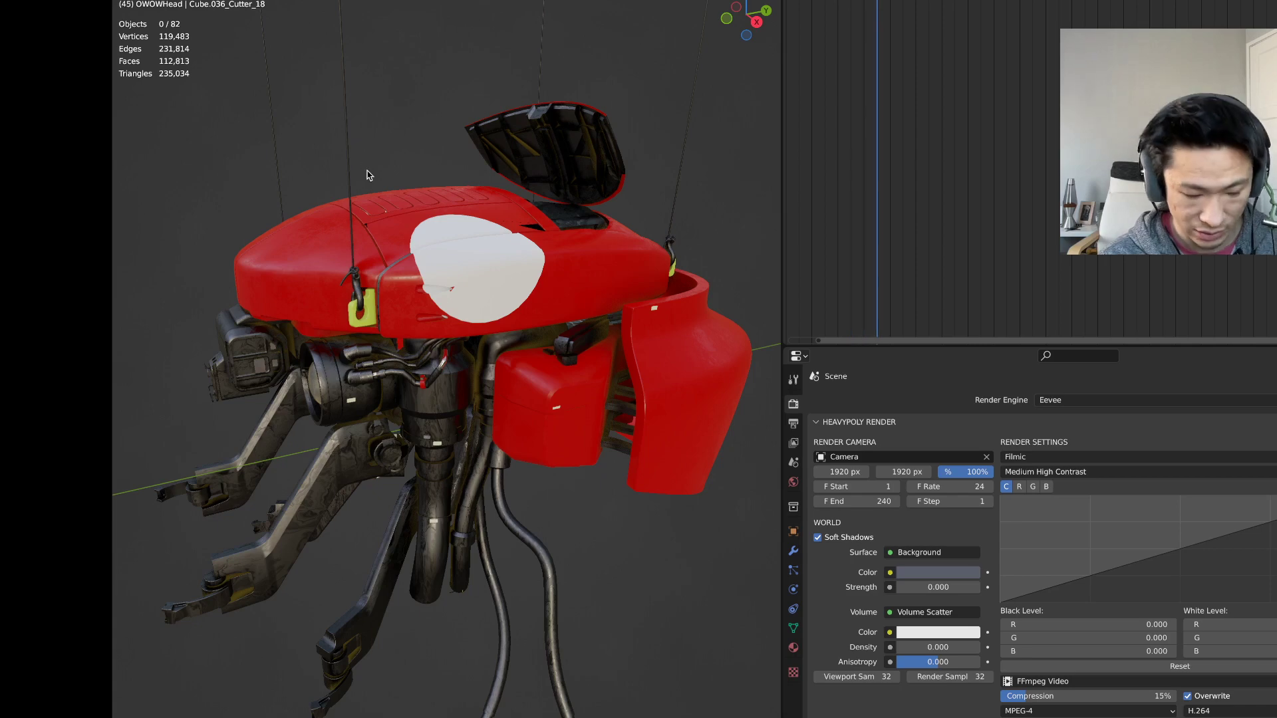
key(z)
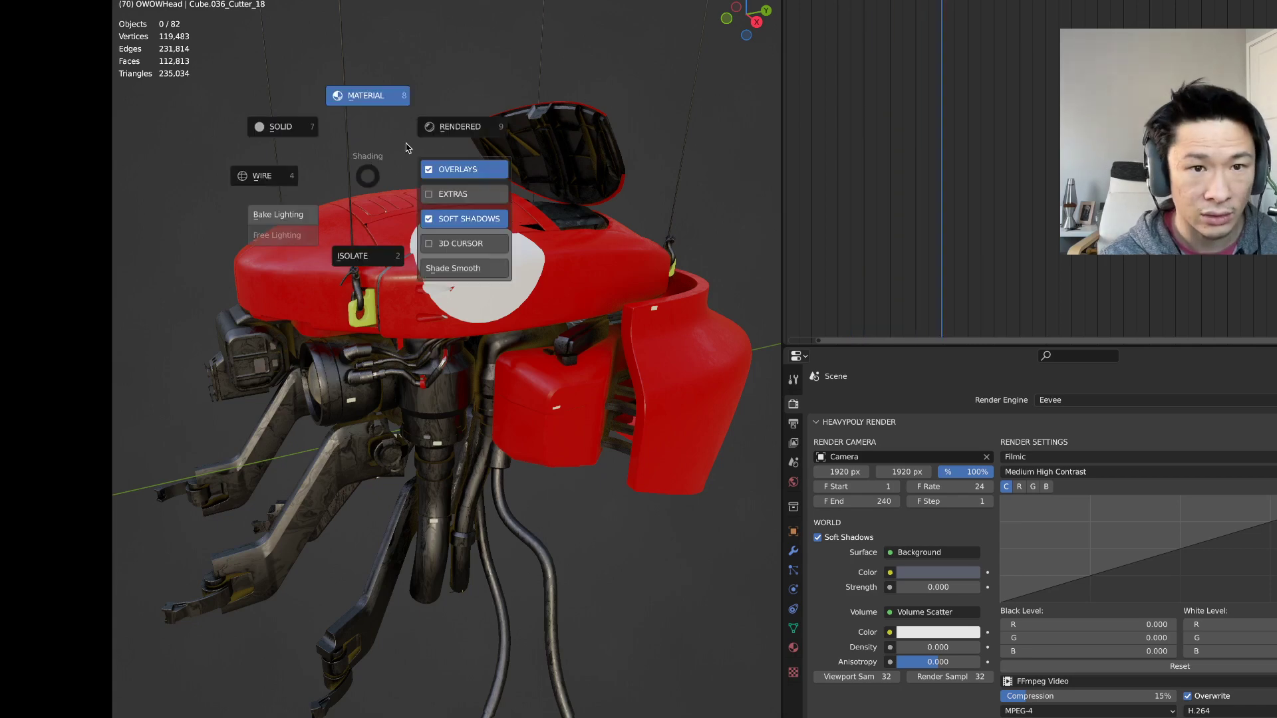
click(444, 143)
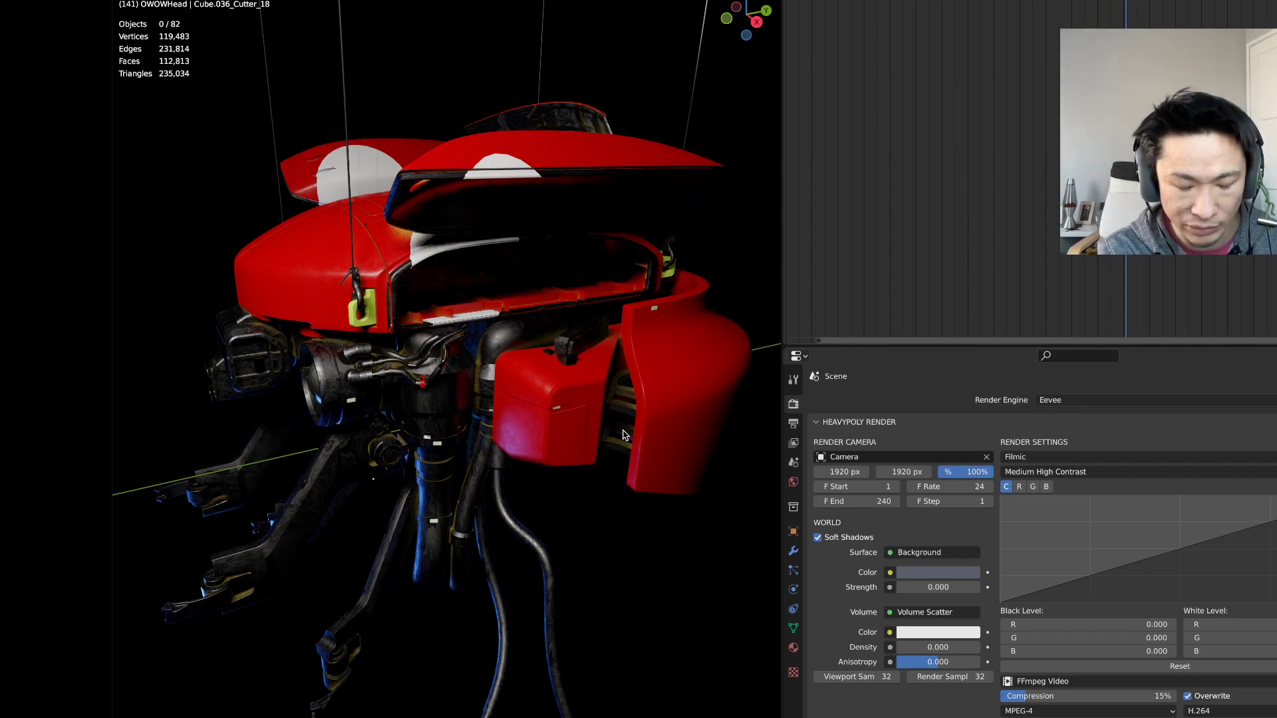
- Open the file Shipyard.blend from the Aerospace folder
key(ctrl+o)
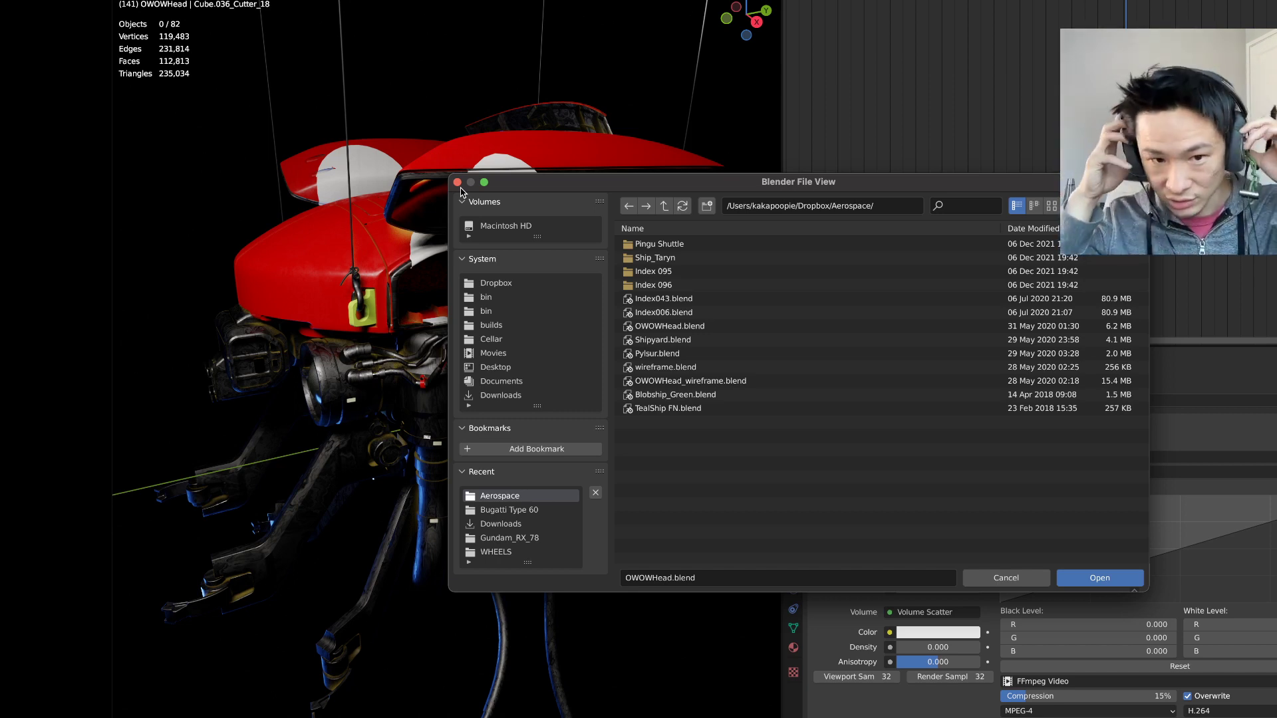
click(673, 340)
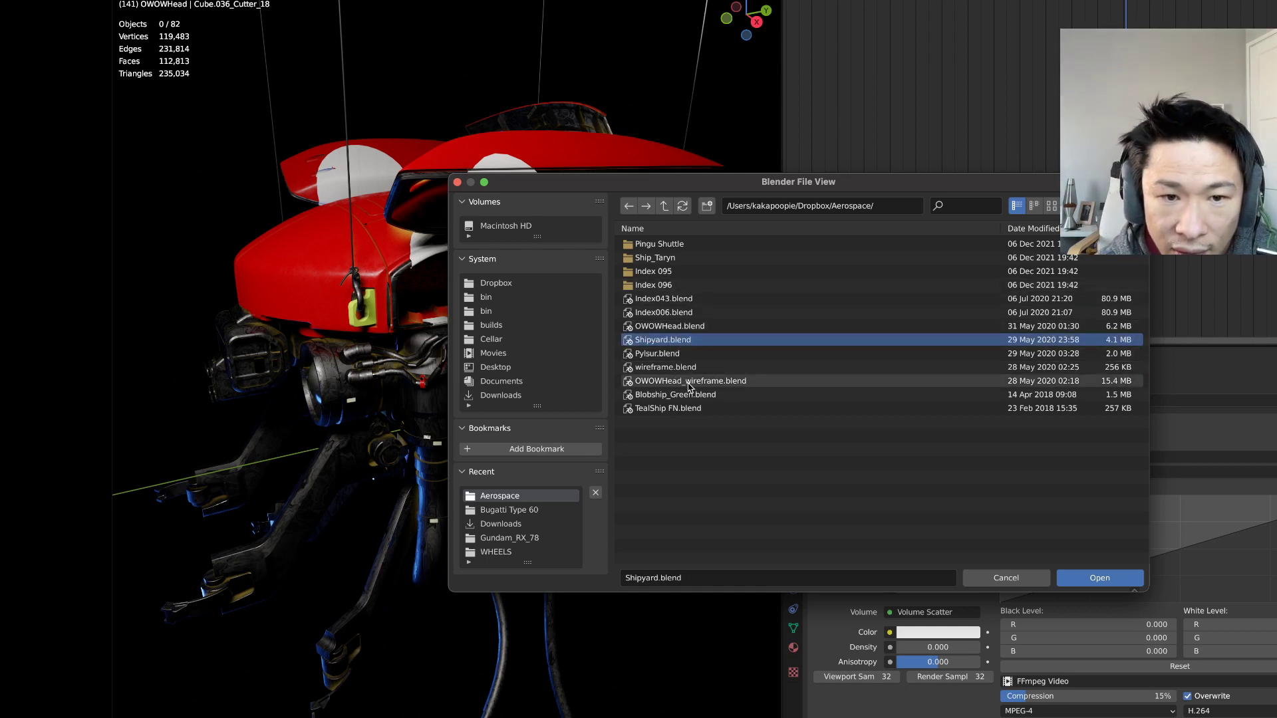
double_click(691, 340)
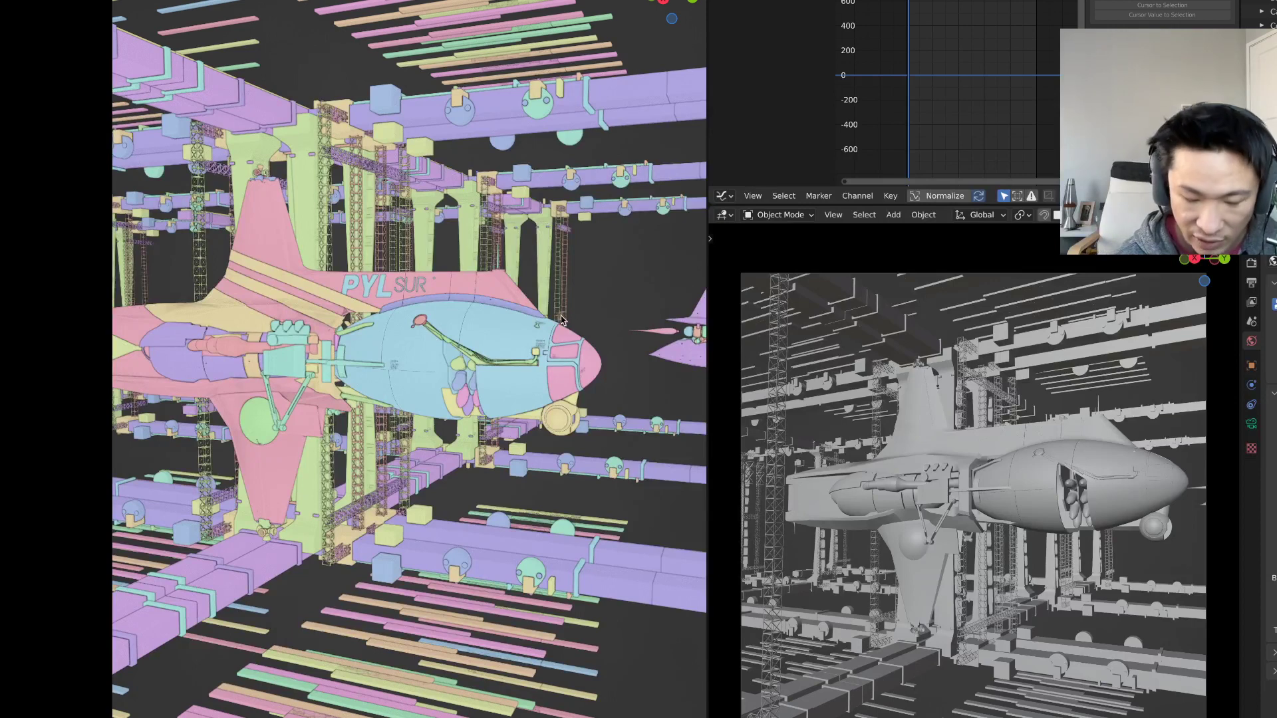
- Switch the main viewport of the shipyard scene to rendered shading and move forward in the animation
click(1251, 264)
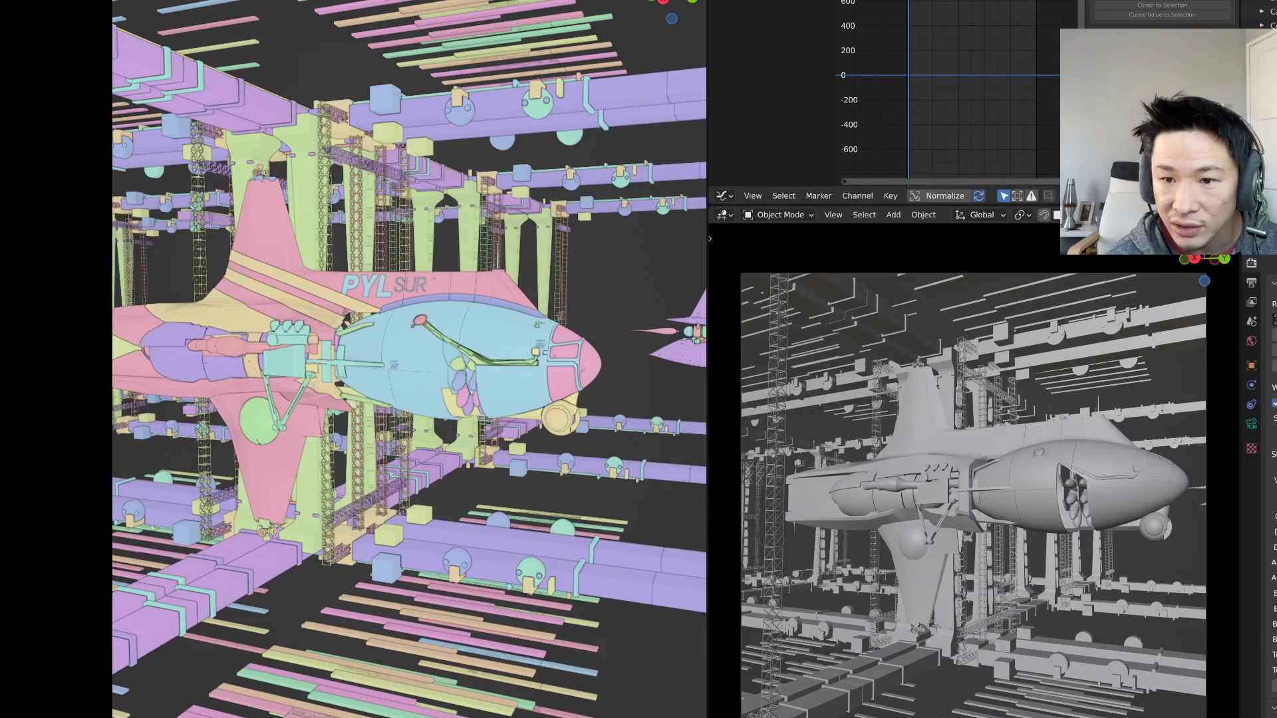
key(z)
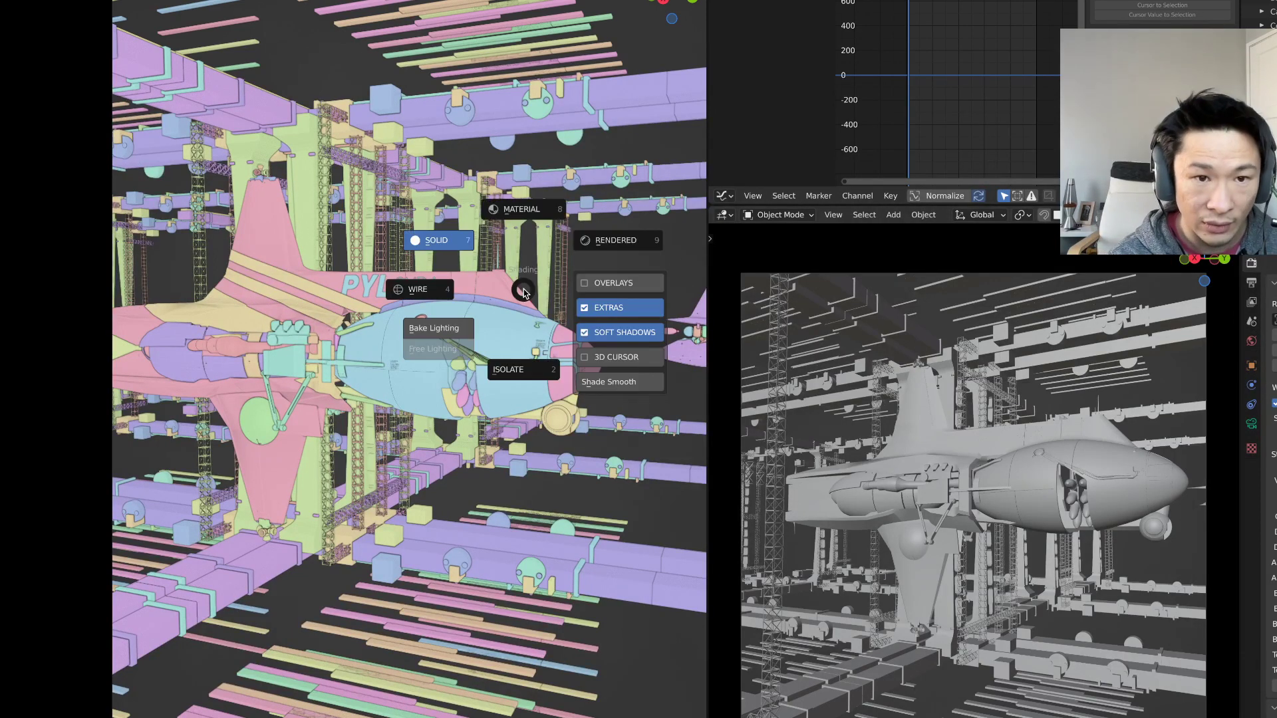
click(598, 267)
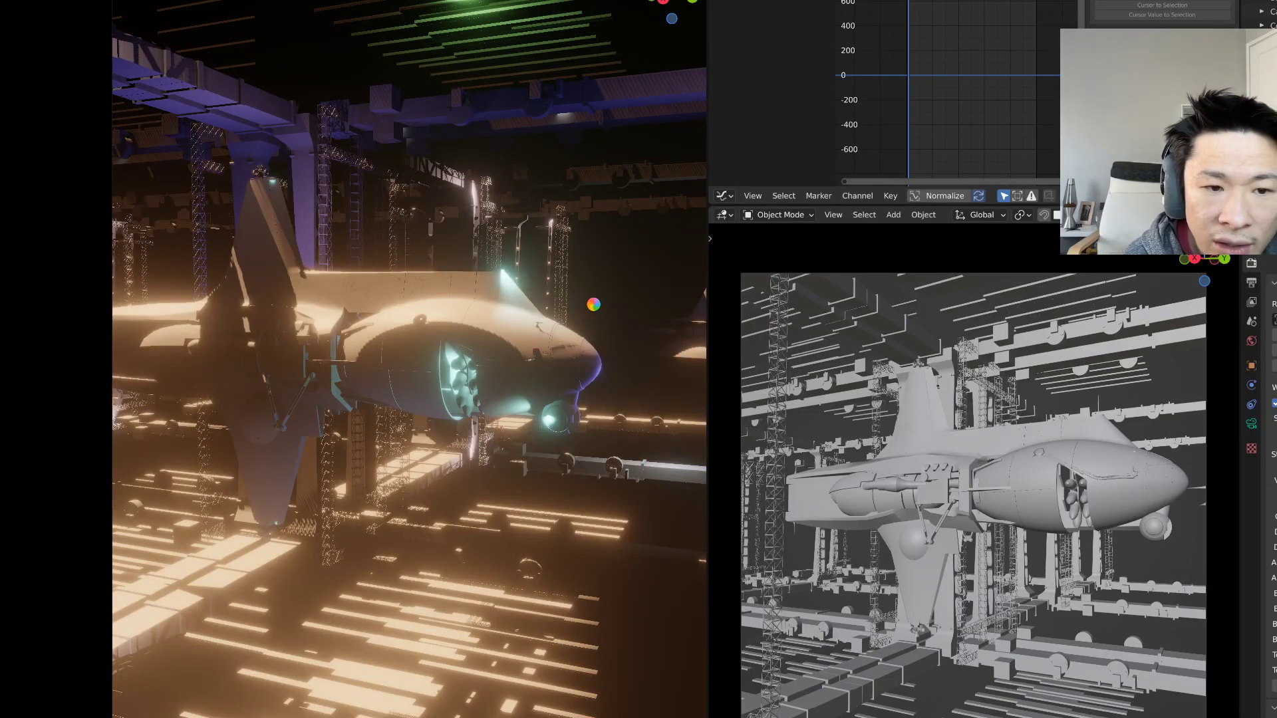
key(Right)
key(Right)
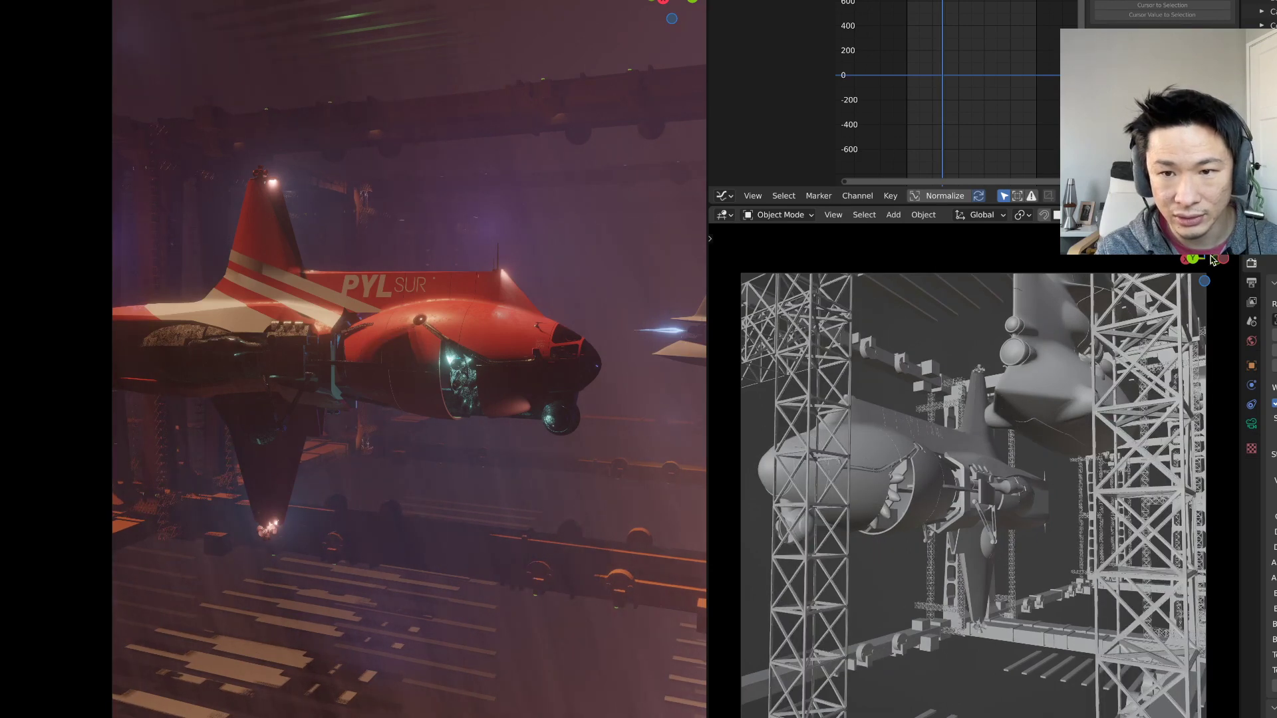
scroll(991, 216, right, 3)
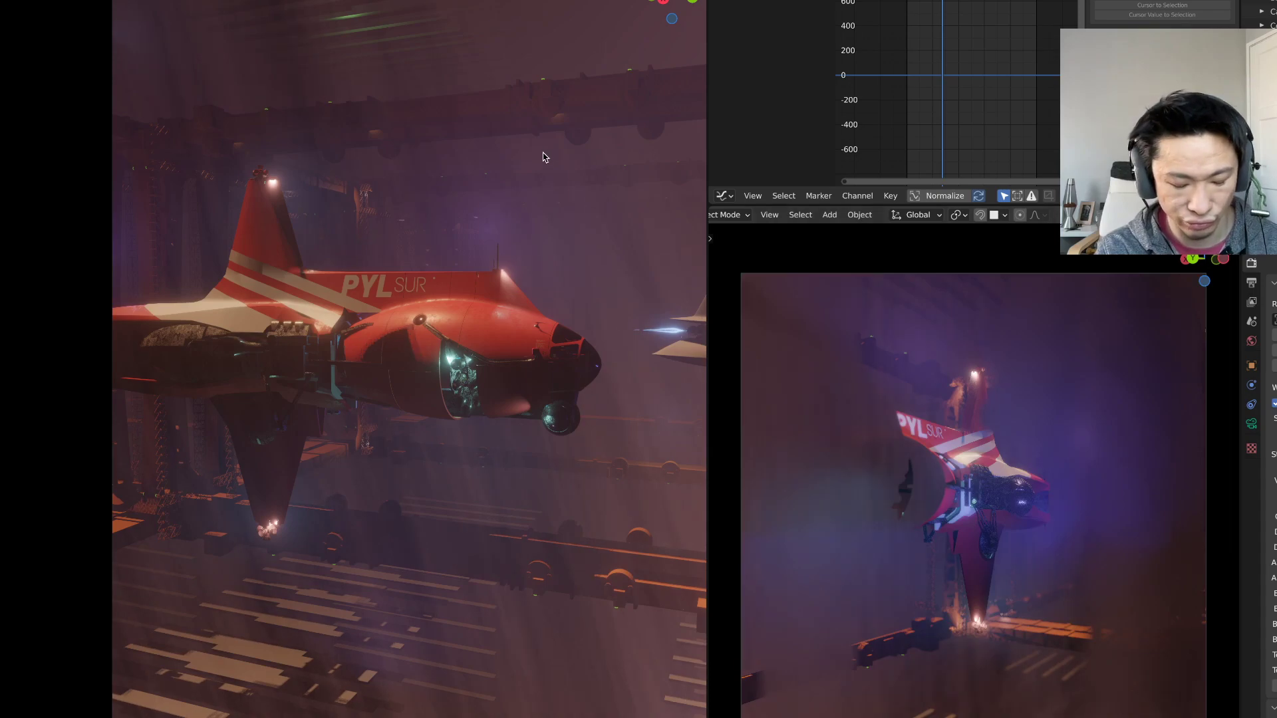
- Switch the main viewport to wireframe shading and orbit to the front of the ship
key(z)
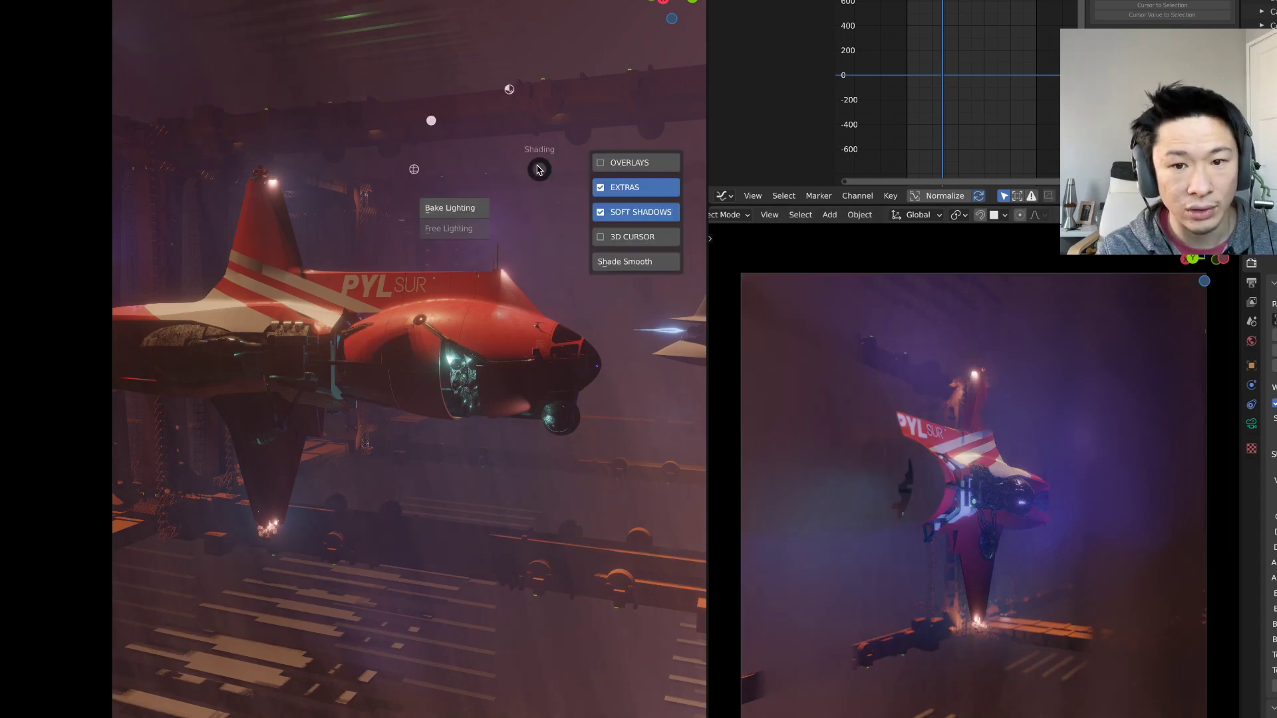
key(4)
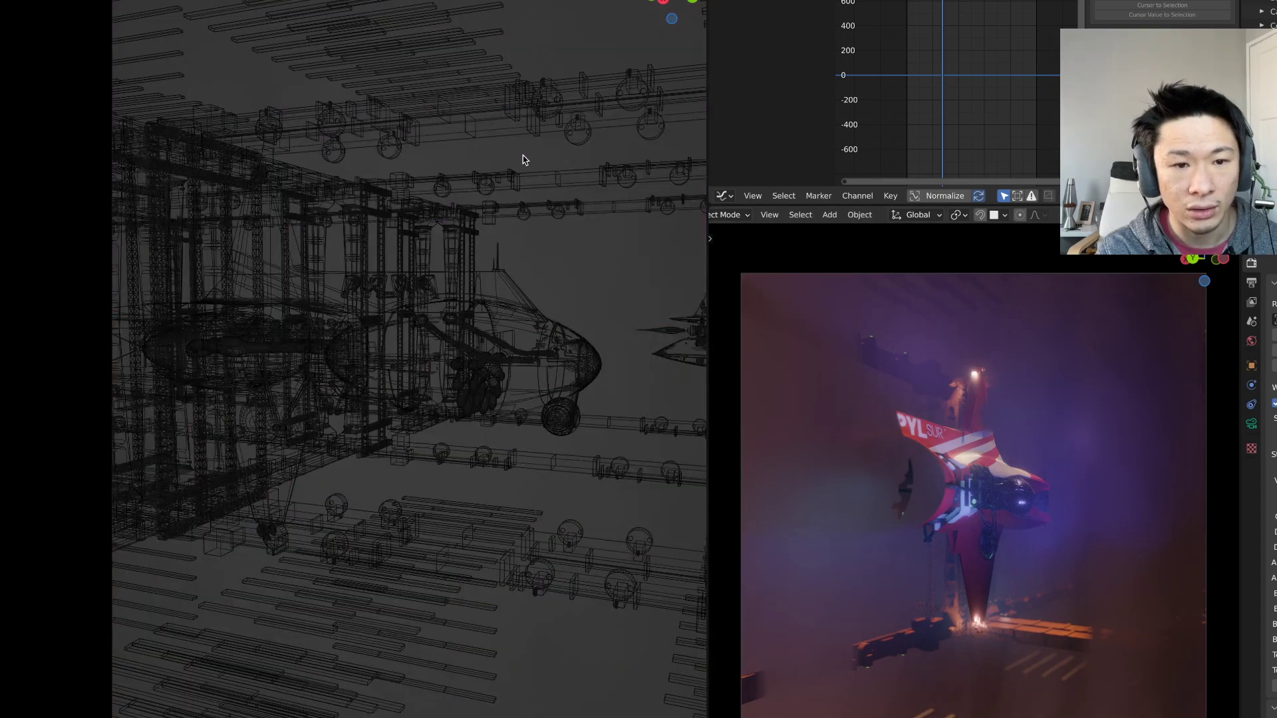
middle_drag(522, 157, 464, 137)
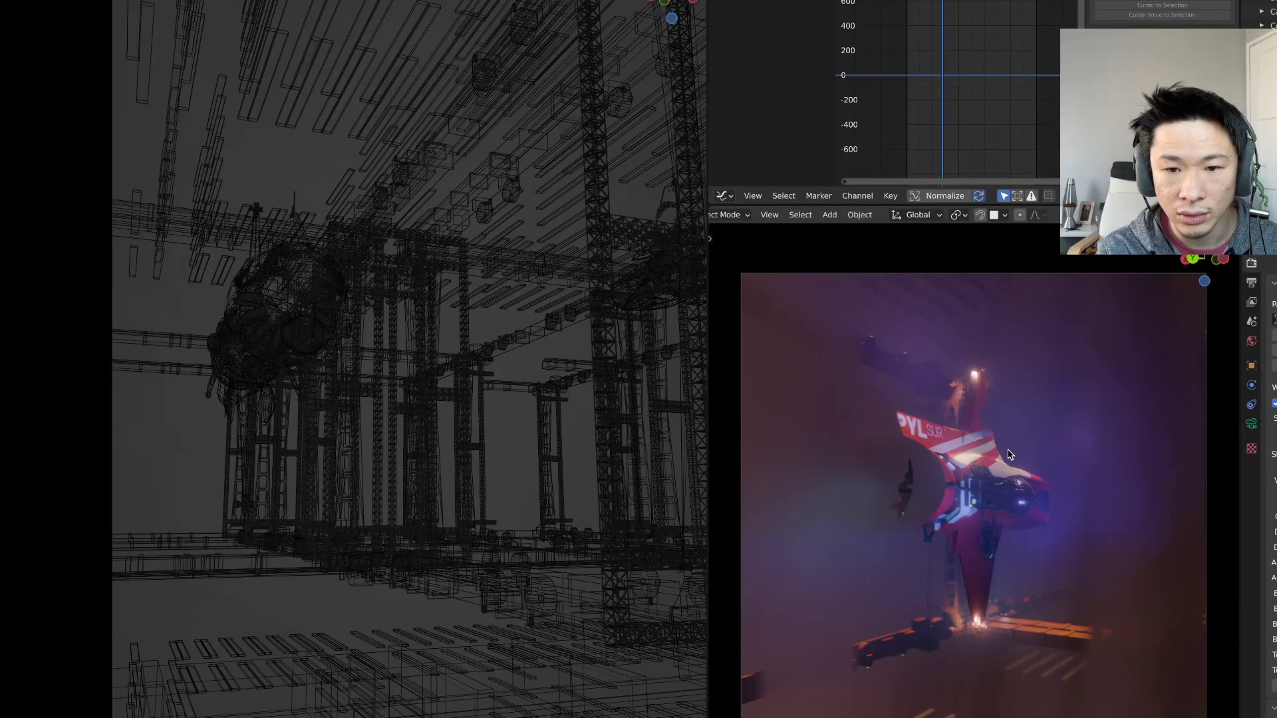
- Switch the camera viewport to wireframe shading and view the ship among the gantries
key(z)
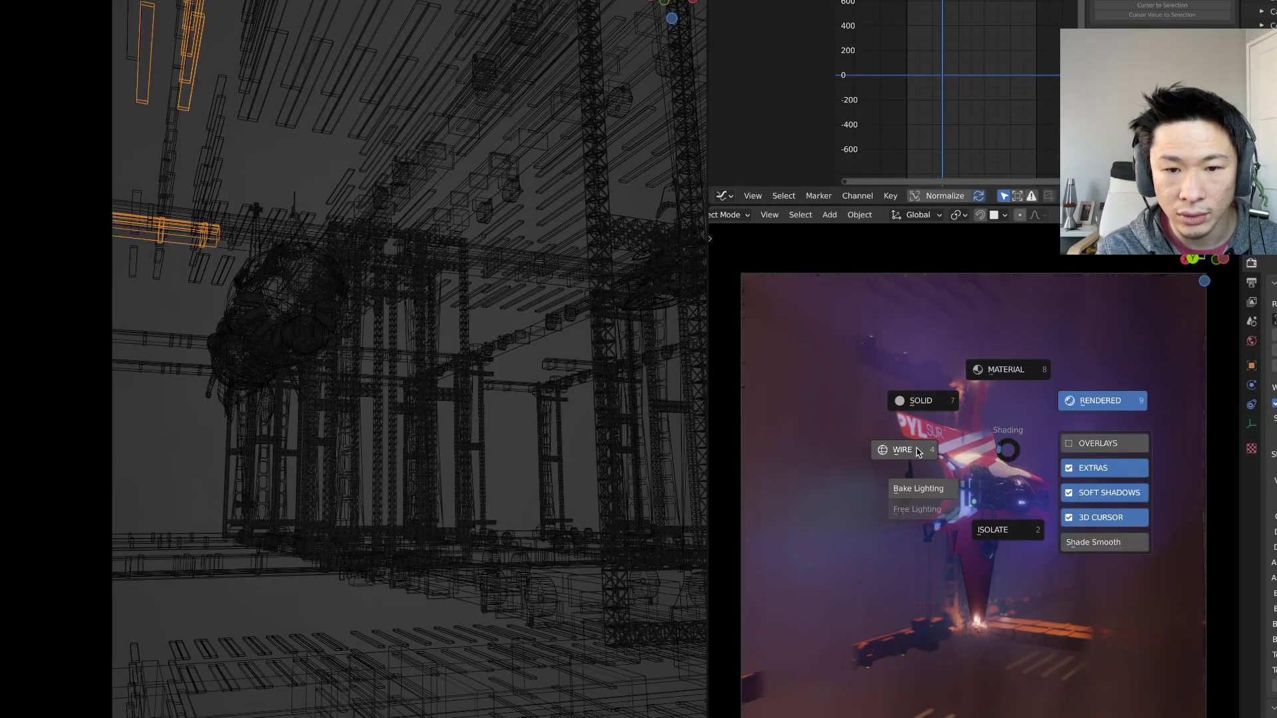
click(917, 452)
middle_drag(855, 380, 998, 386)
scroll(998, 392, up, 8)
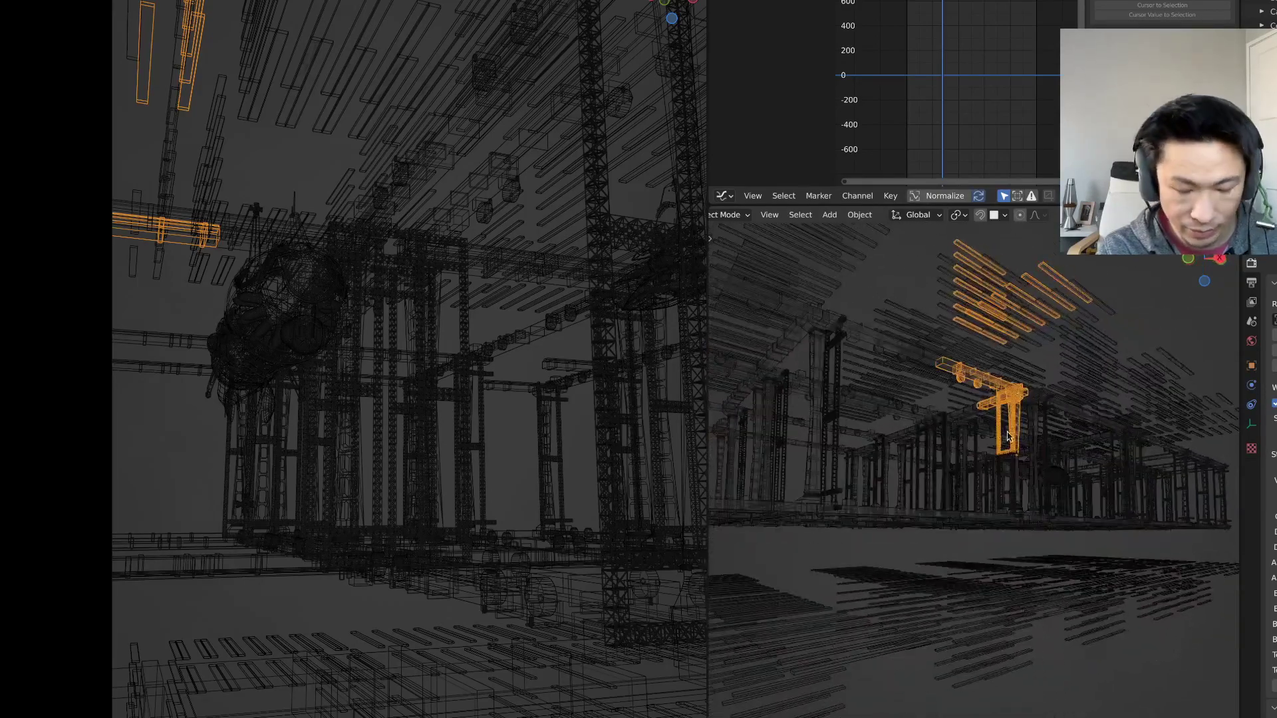
scroll(994, 398, down, 6)
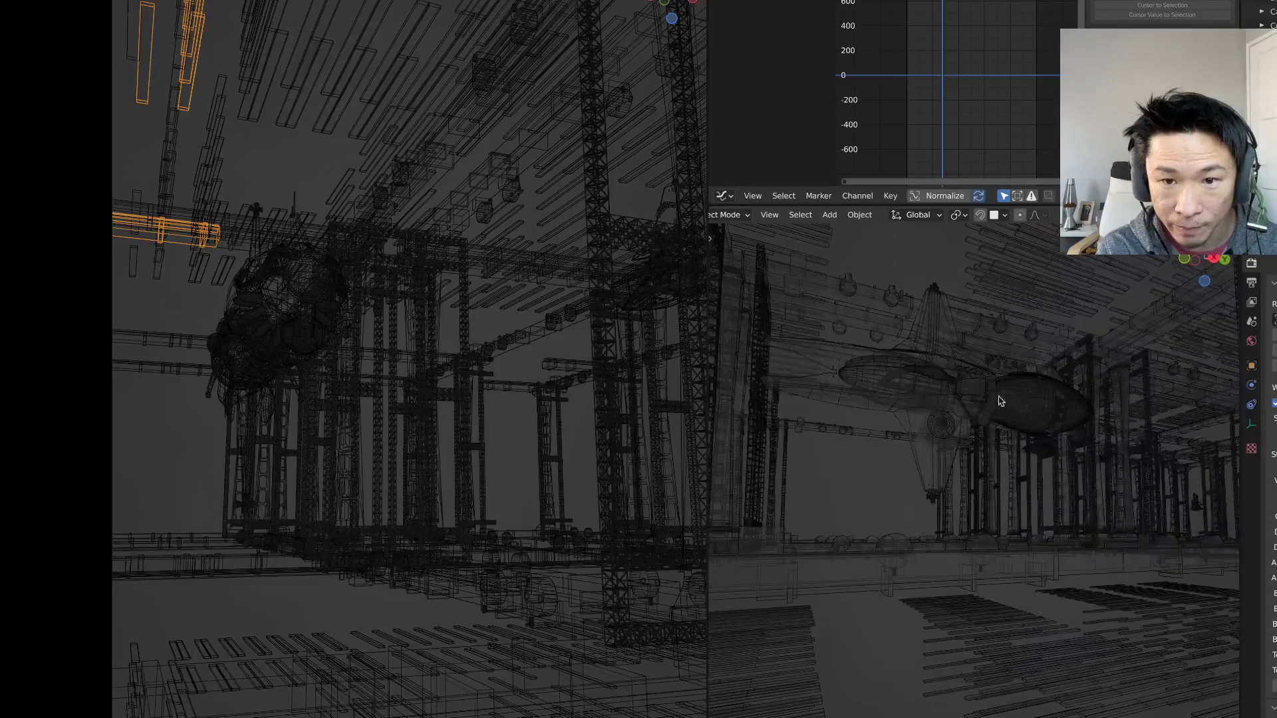
- Select the ship in the smaller viewport, view its nose up close and maximize that viewport
click(1029, 413)
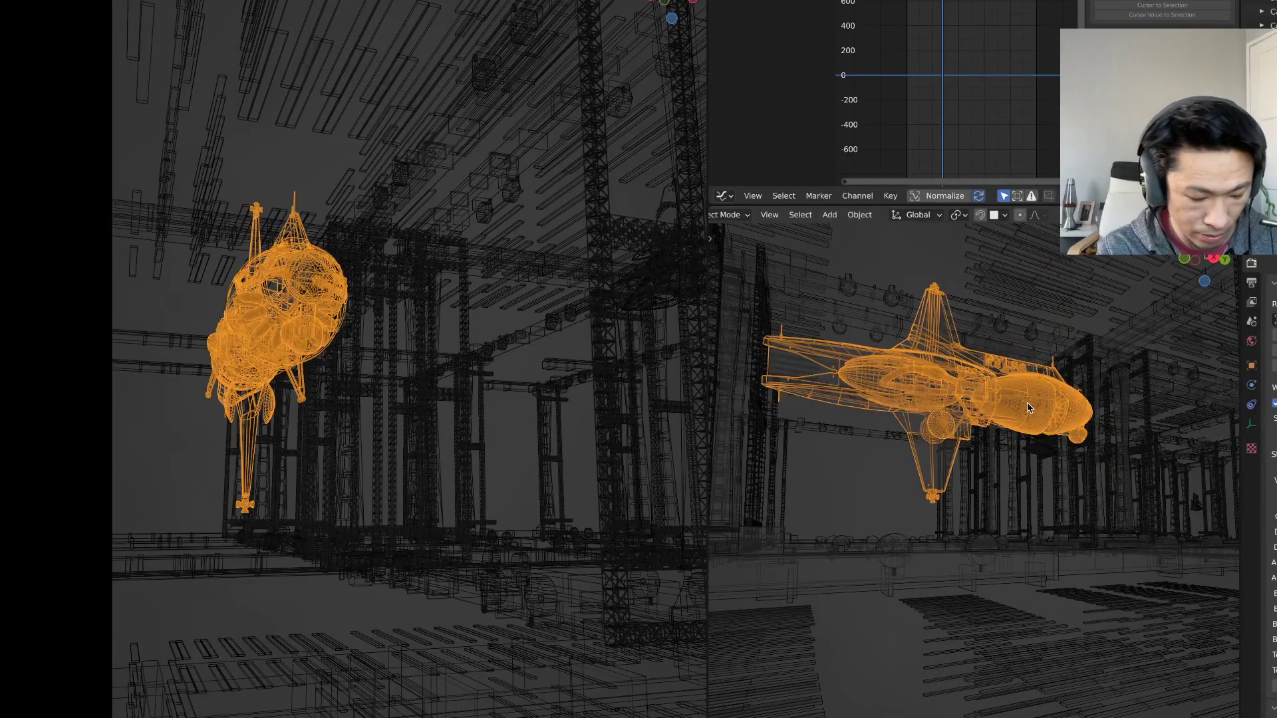
middle_drag(1018, 415, 982, 420)
key(grave)
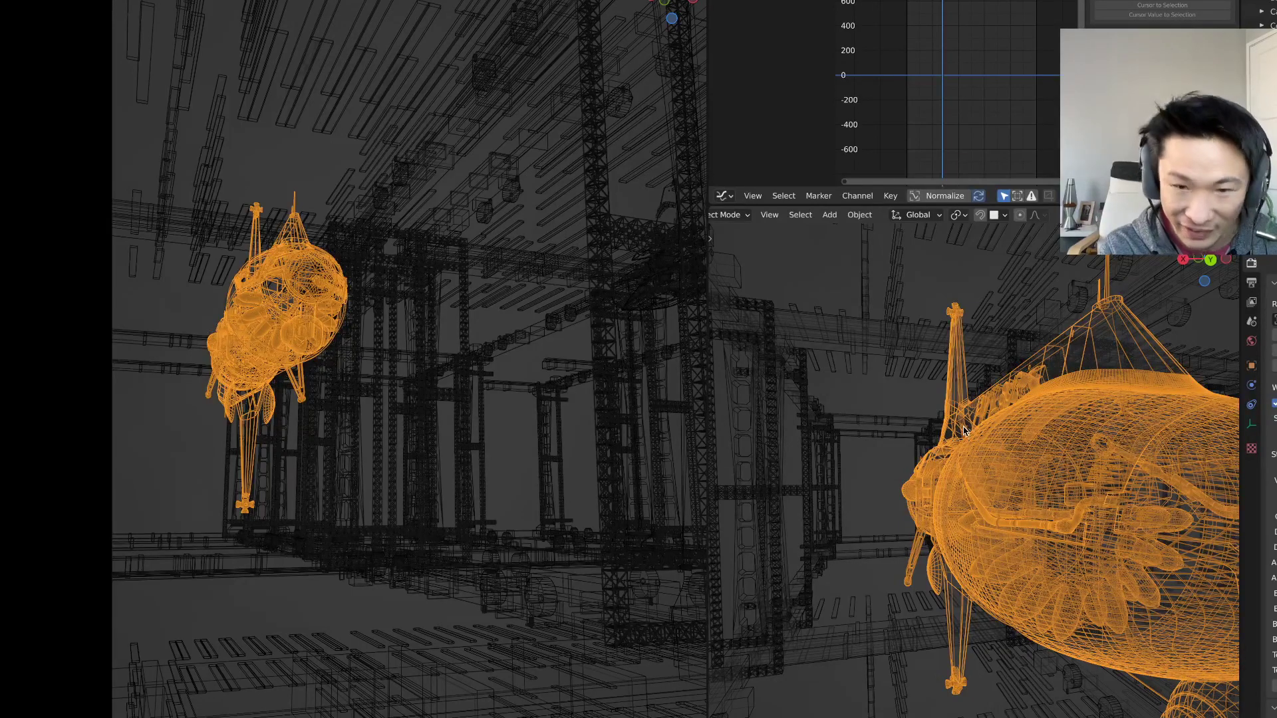
key(grave)
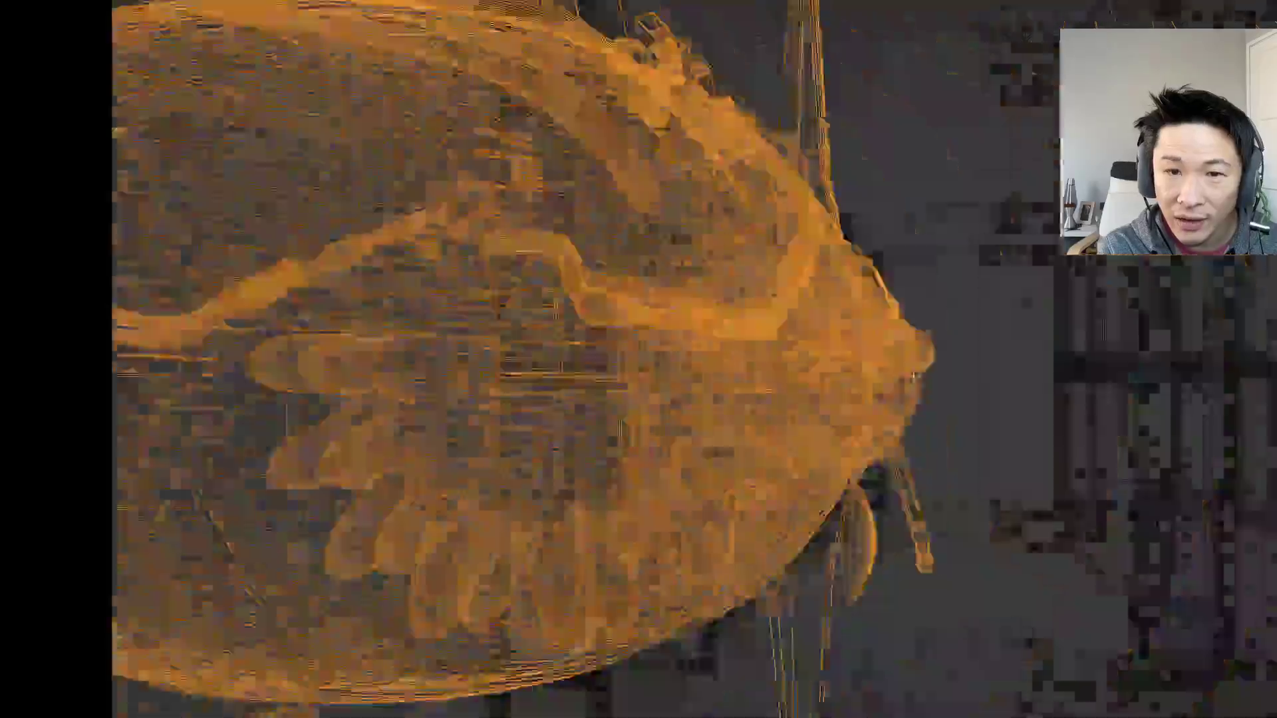
- Orbit around the wireframe ship and switch the maximized viewport to rendered shading
middle_drag(914, 376, 746, 377)
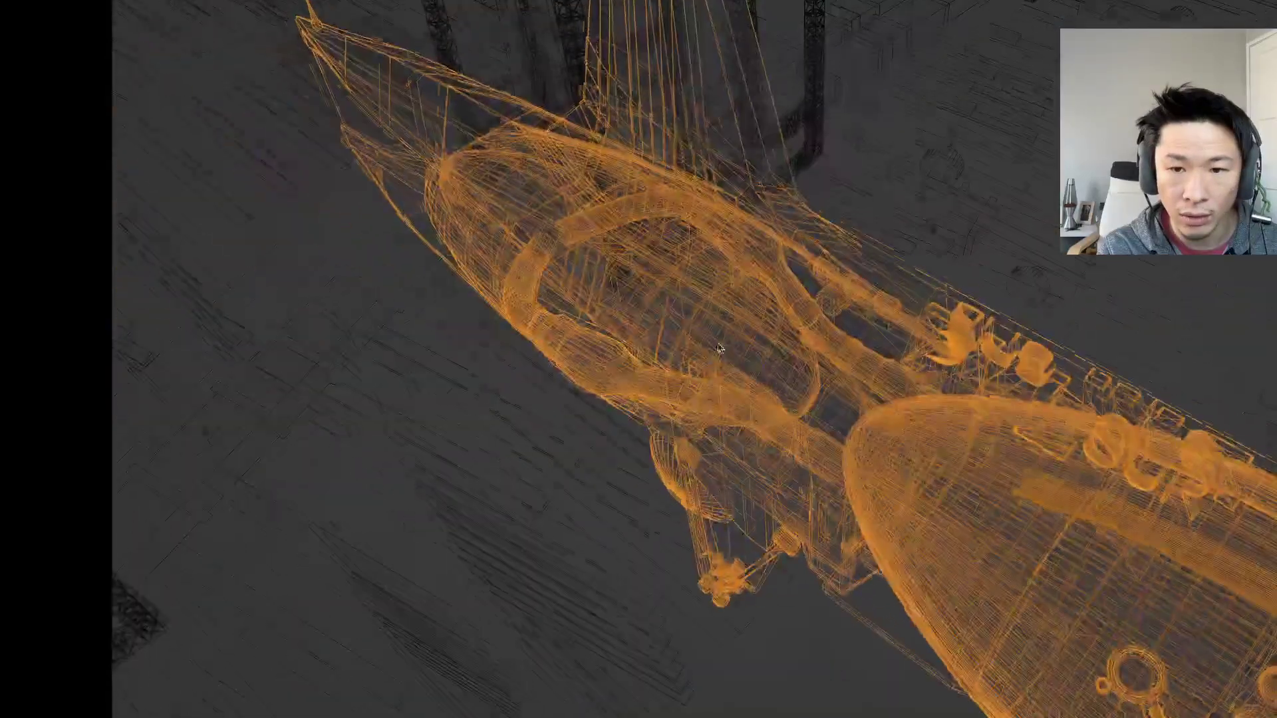
key(z)
click(751, 309)
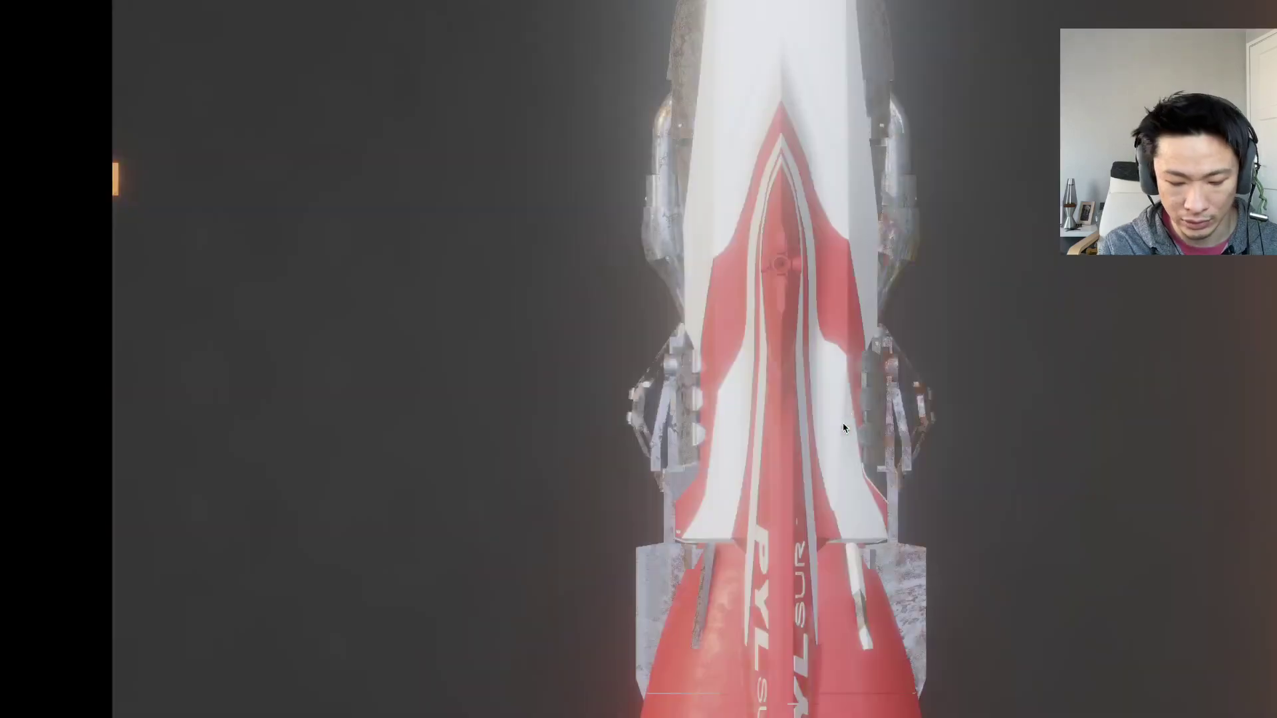
- Open the file Index043.blend from the Aerospace folder
key(super+o)
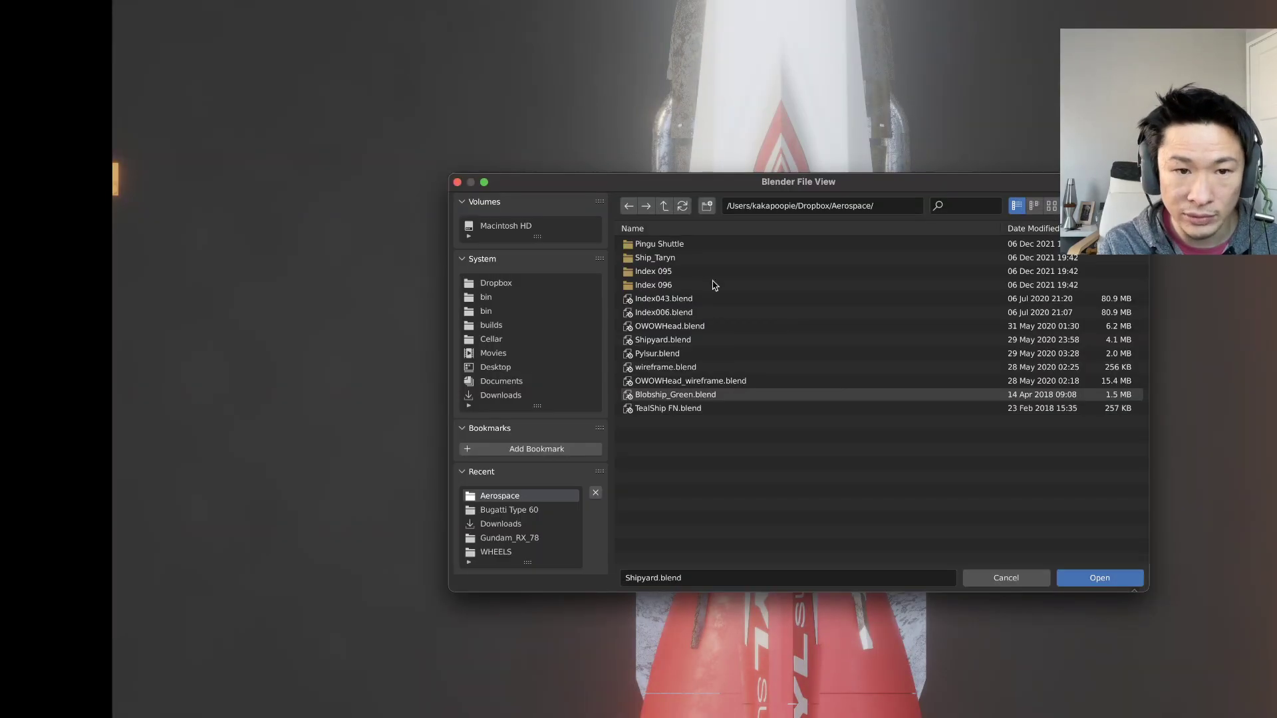
click(669, 301)
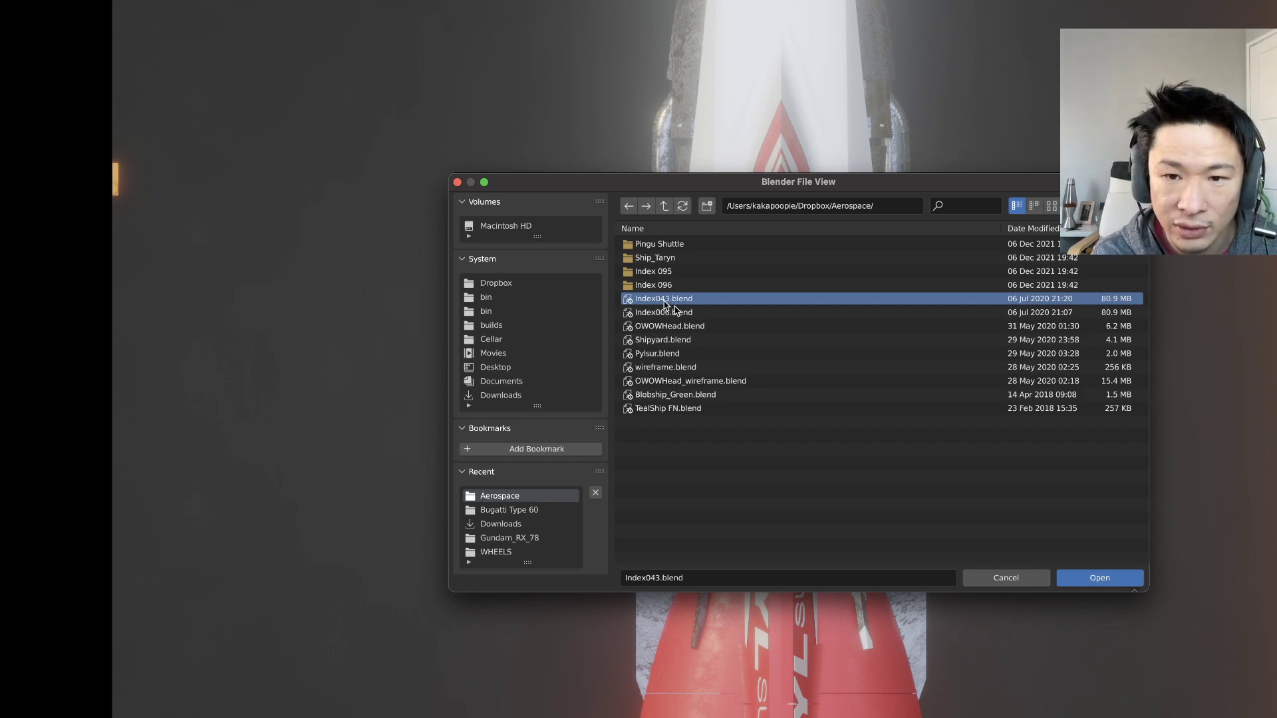
double_click(667, 301)
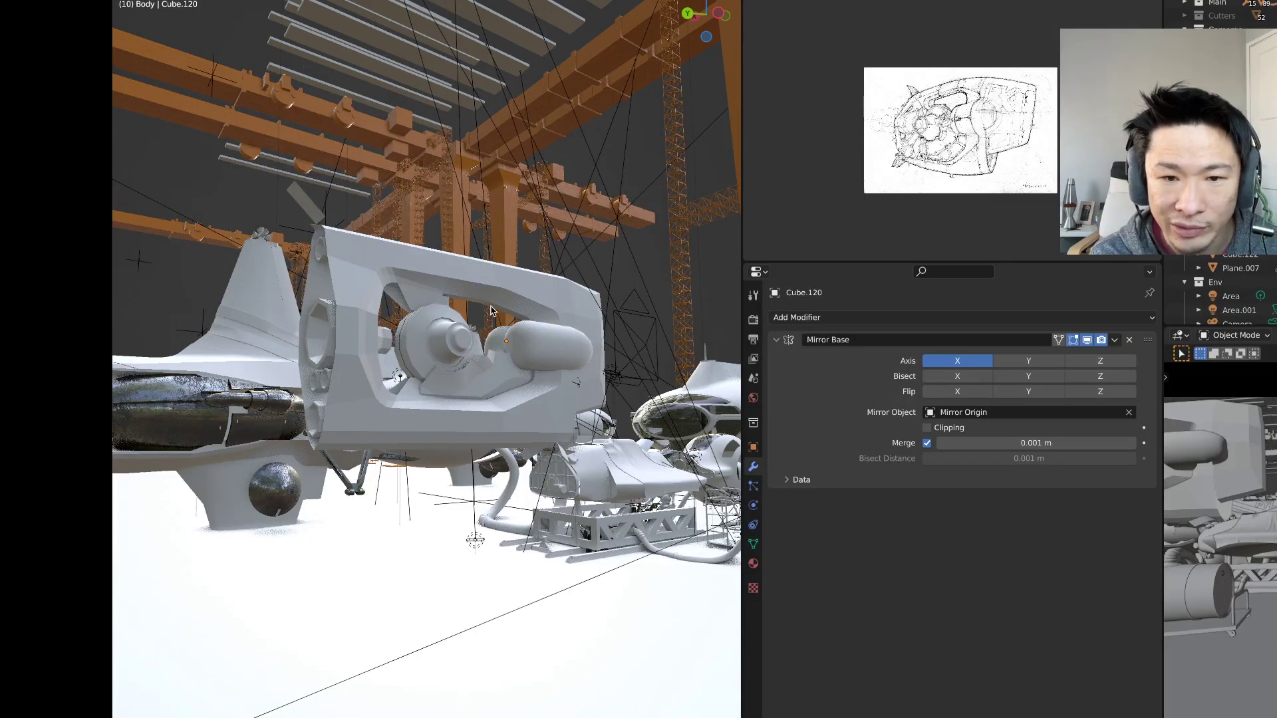
- Delete the grey pod, the outer shell and the turbine parts in front of the red ships
click(520, 293)
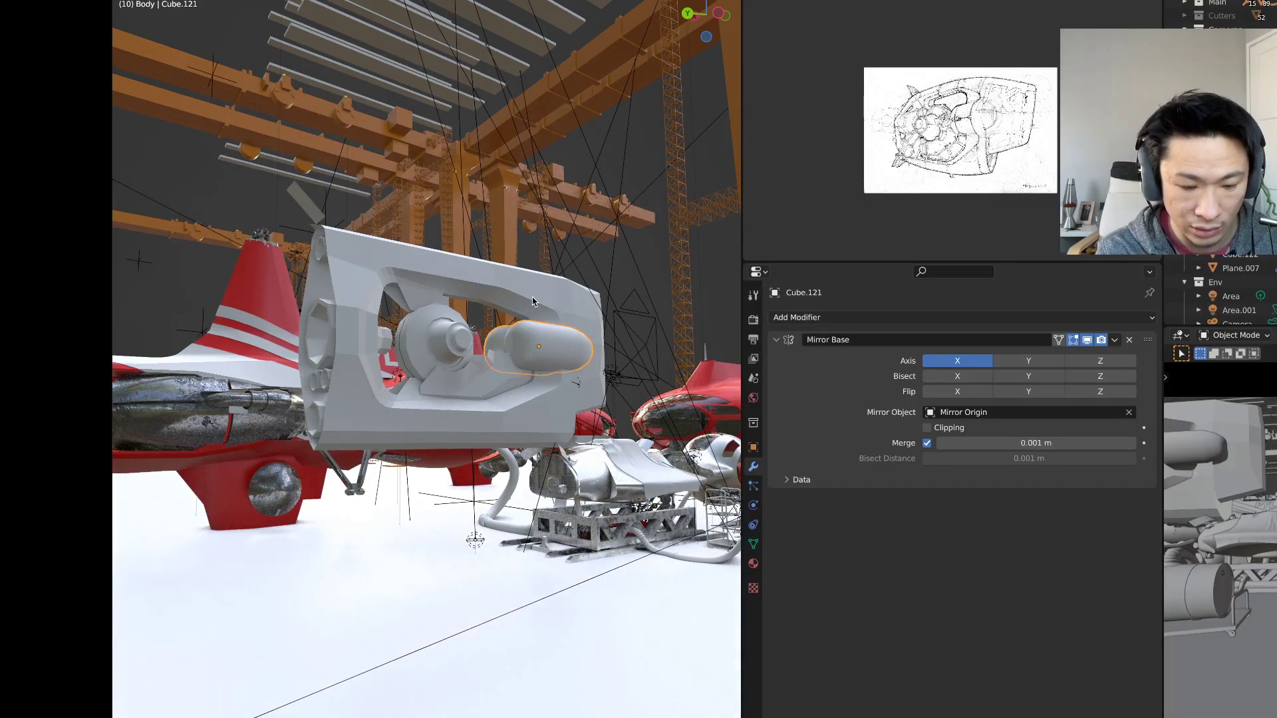
key(Delete)
click(549, 300)
key(Delete)
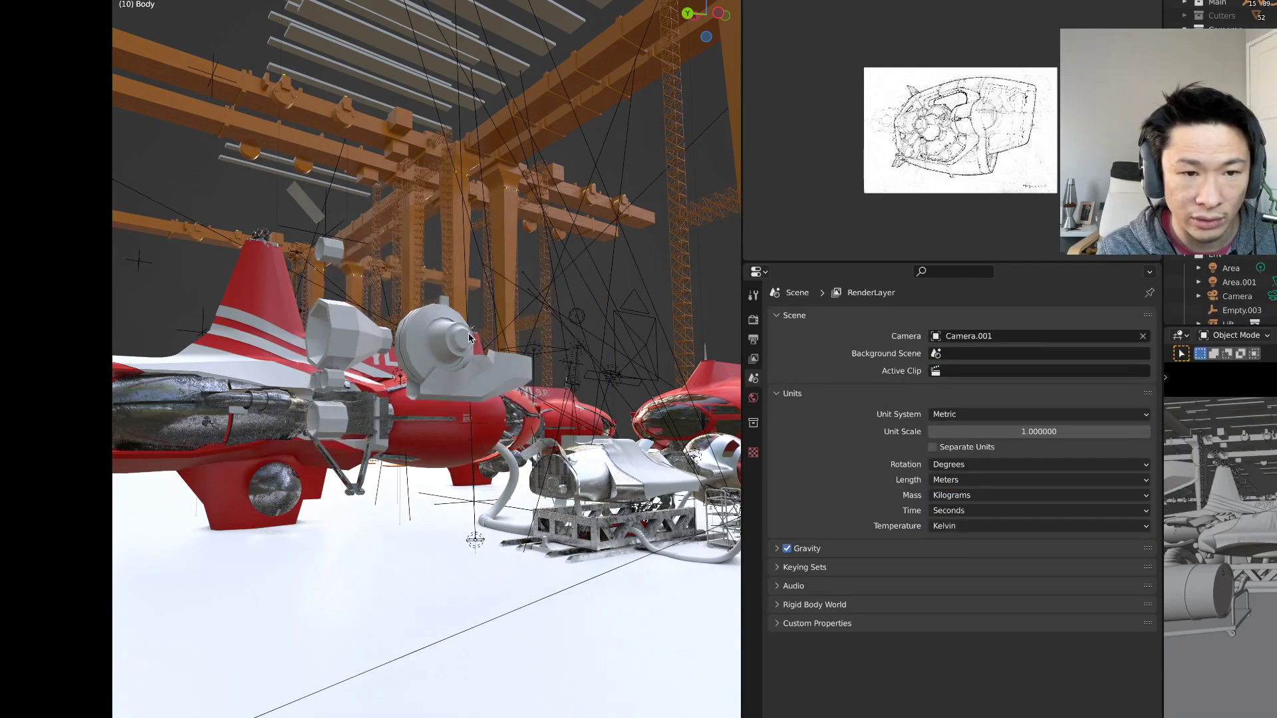
click(444, 372)
key(Delete)
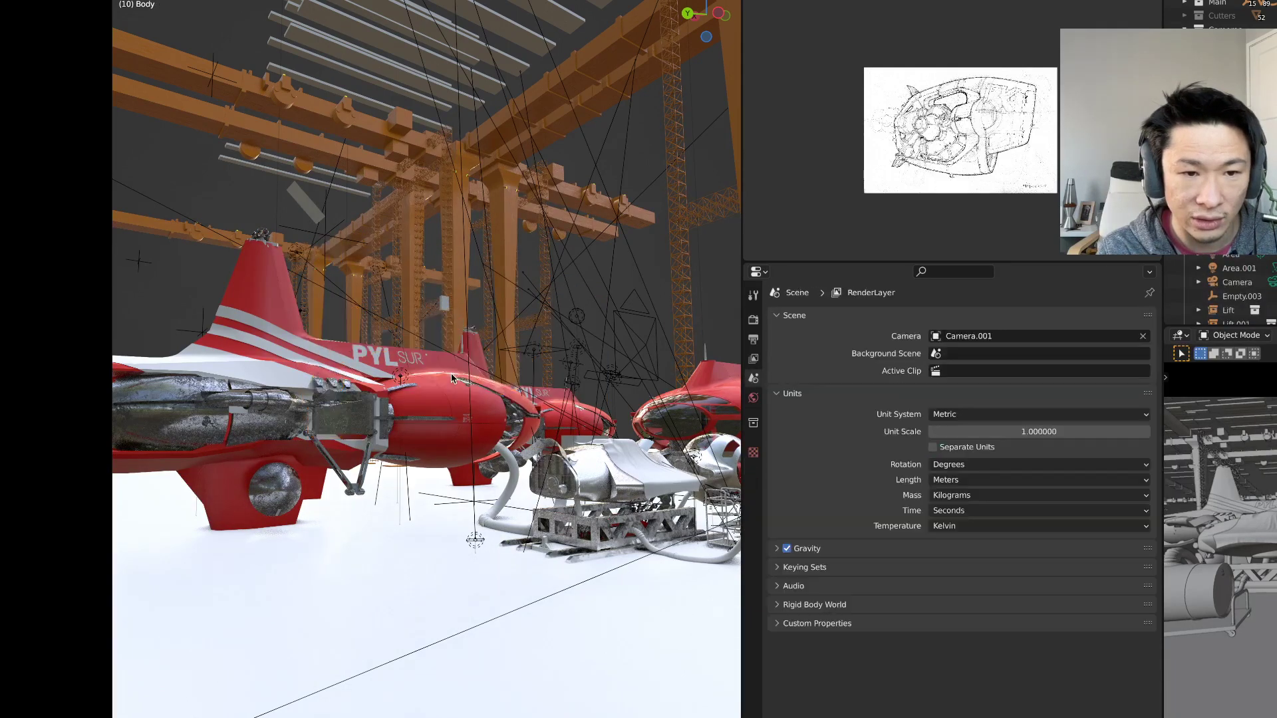
- Select the Pylsur.002 empty, clear the selection and view the red ships from the side
click(451, 317)
key(a)
key(a)
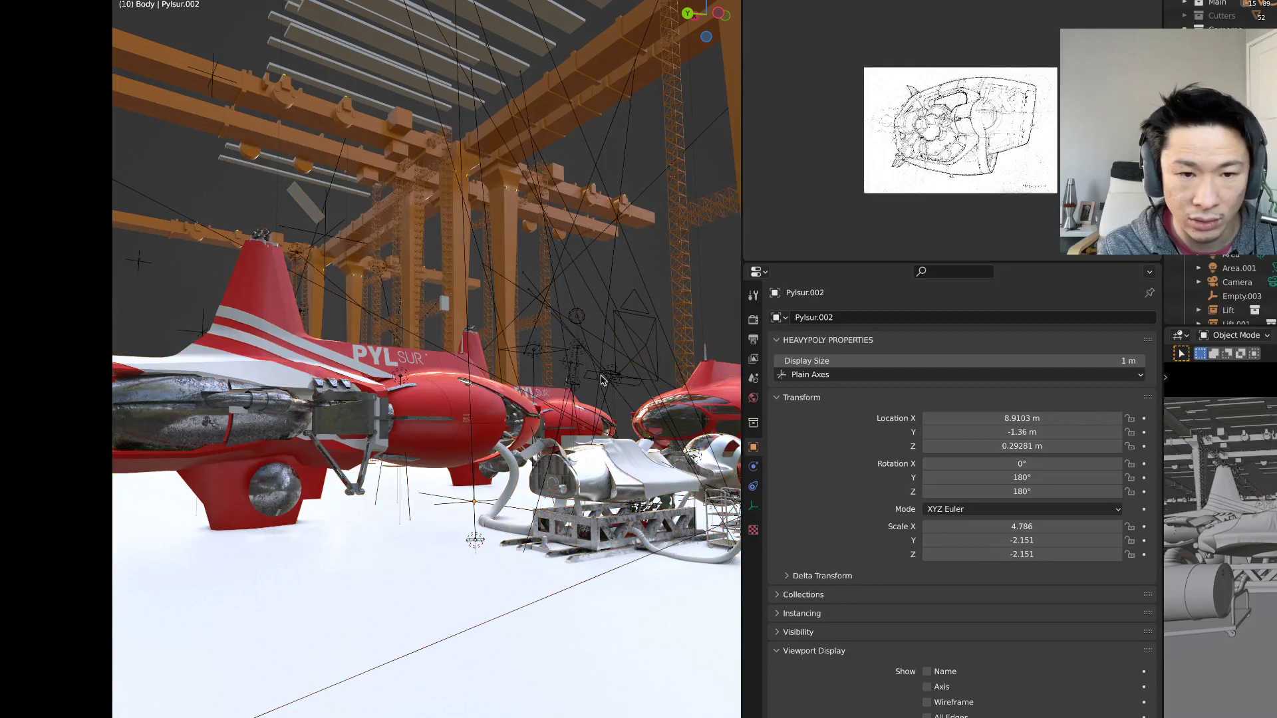
mouse_move(600, 375)
middle_down()
mouse_move(568, 390)
mouse_move(586, 392)
middle_up()
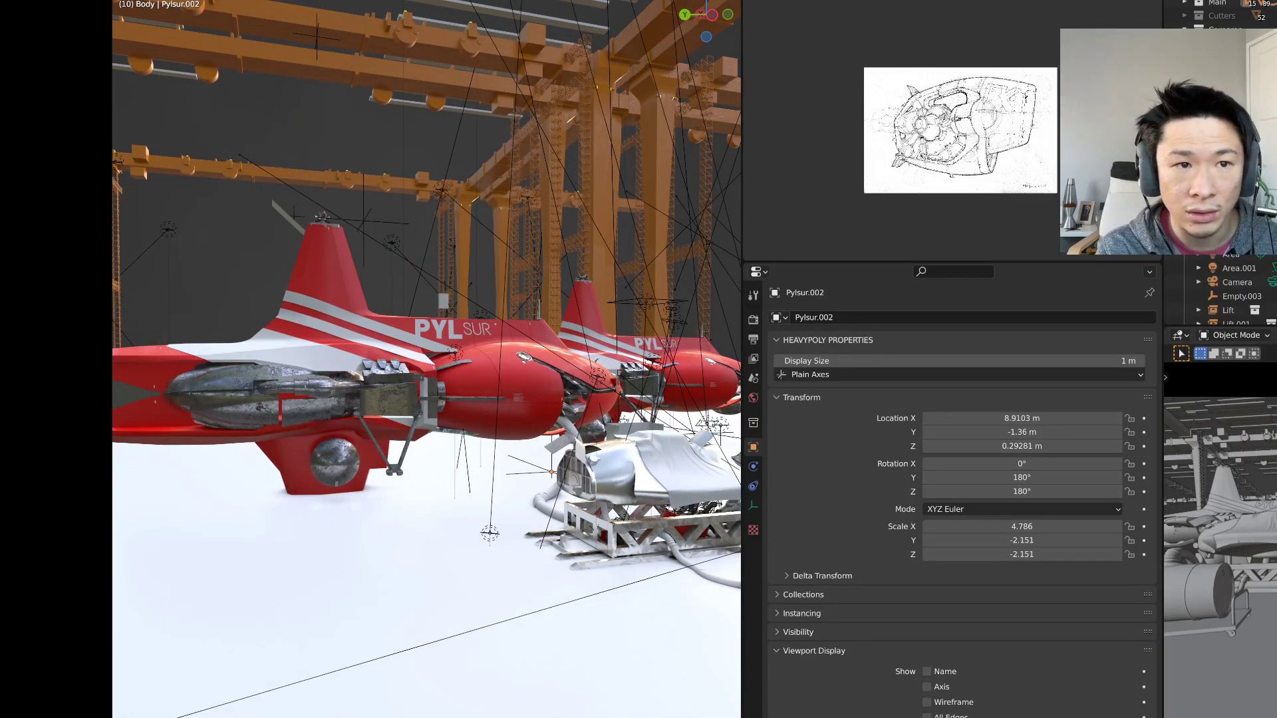
- Replace the main 3D viewport with the UV editor and widen the camera viewport at the properties editor's expense
key(shift+z)
click(130, 2)
click(180, 42)
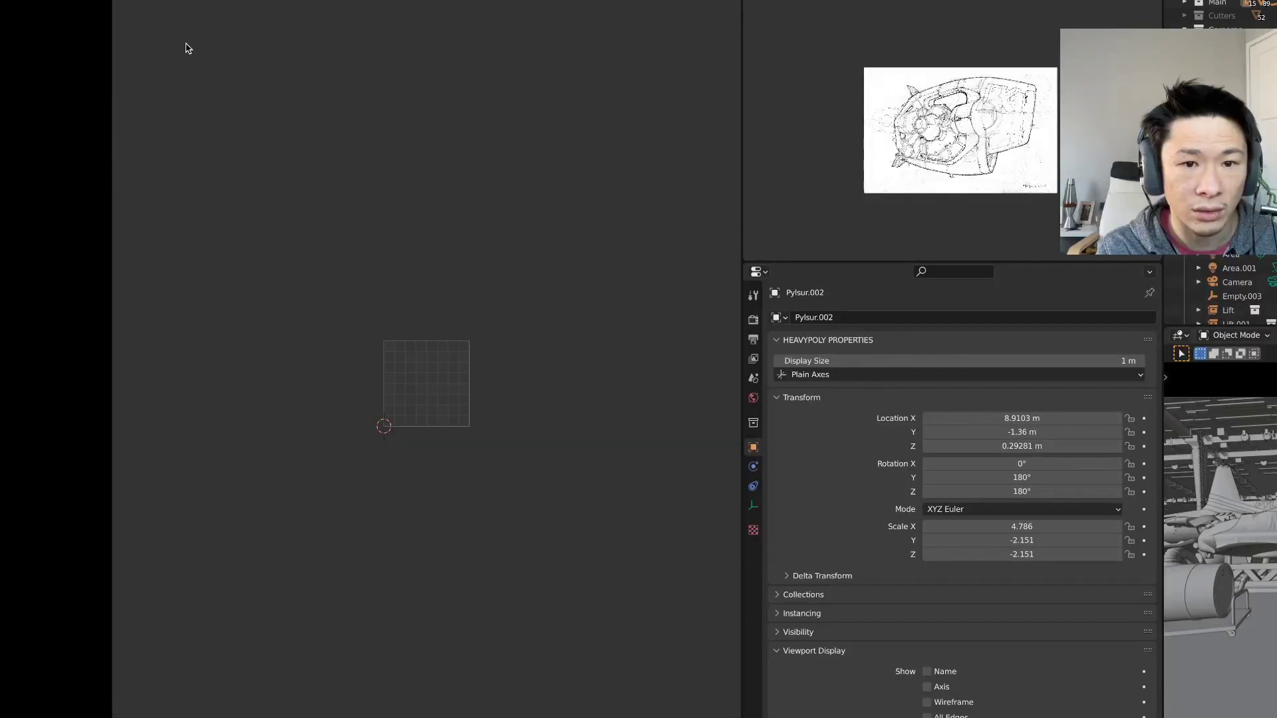
drag(1163, 391, 1022, 391)
scroll(1143, 334, down, 4)
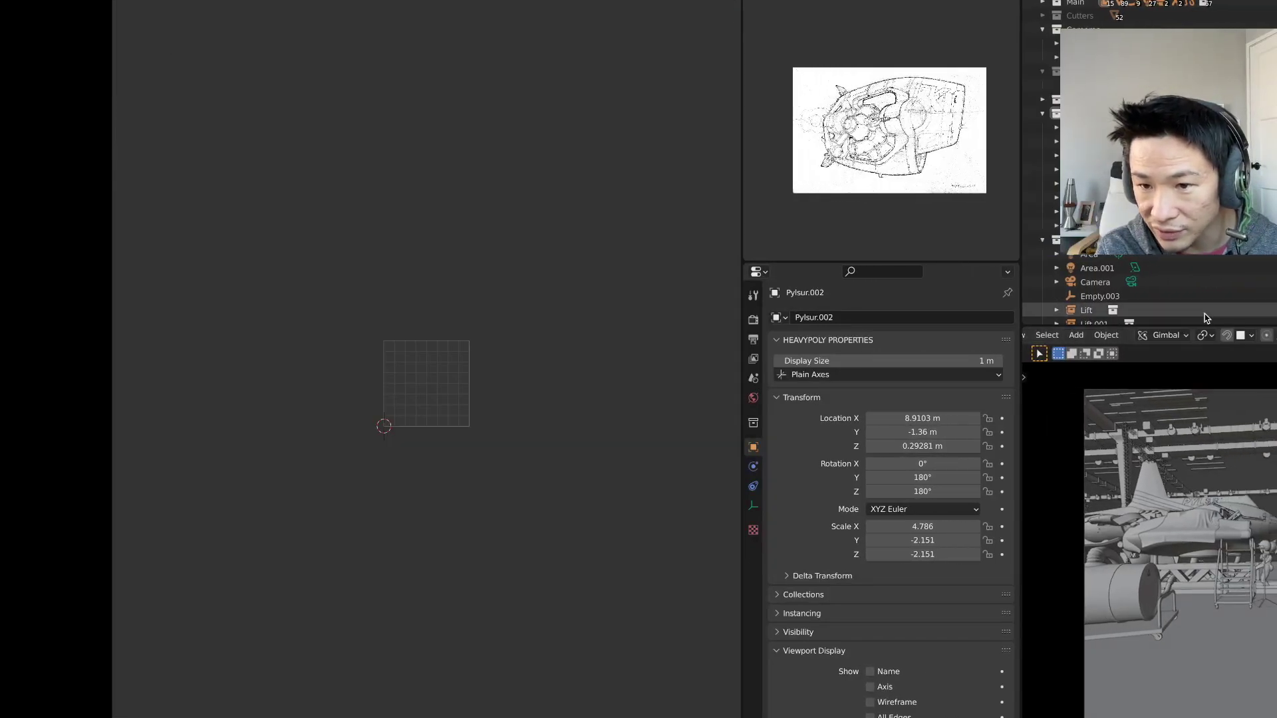
- Switch the camera viewport to rendered shading with overlays shown, and play the animation briefly before stopping it
key(shift+z)
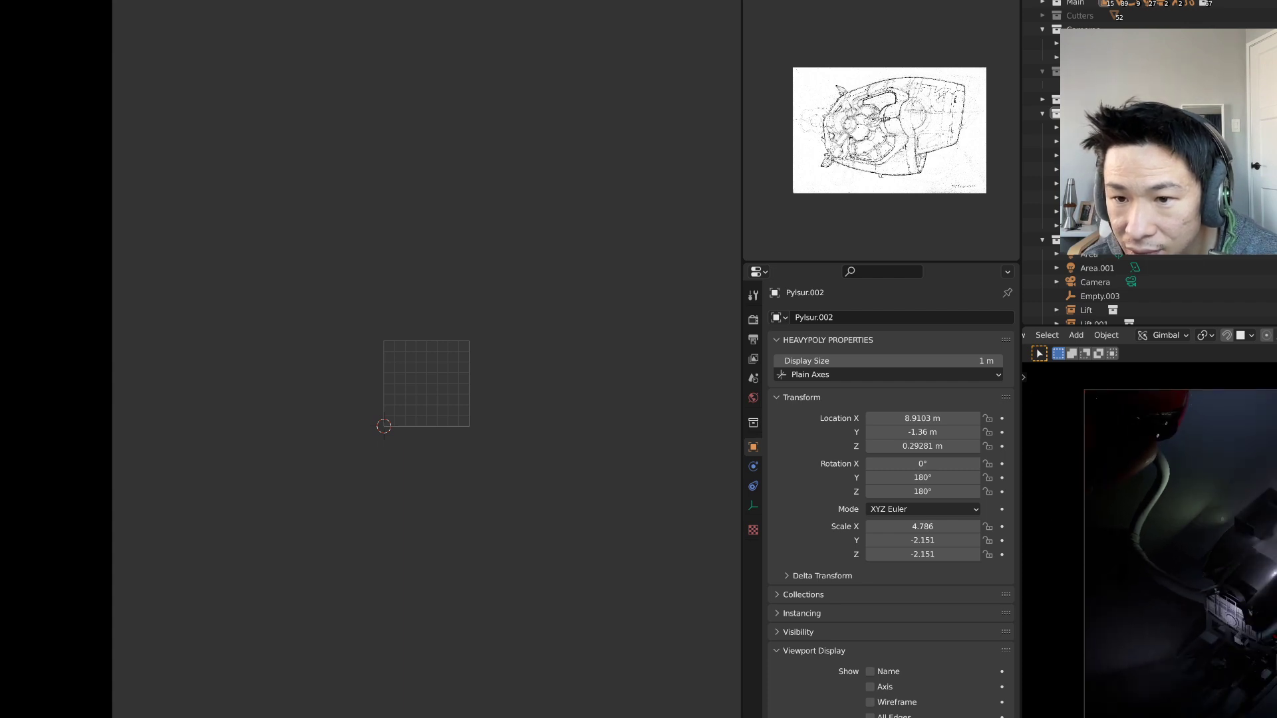
key(alt+shift+z)
key(space)
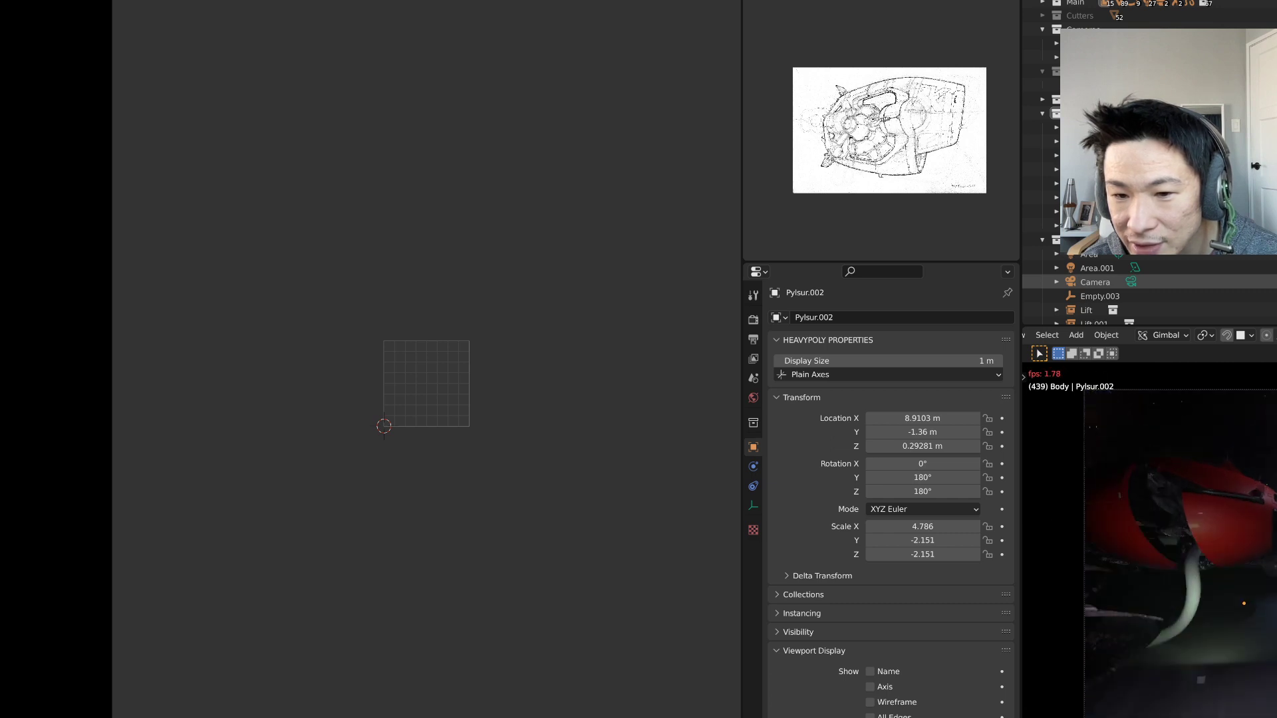
key(space)
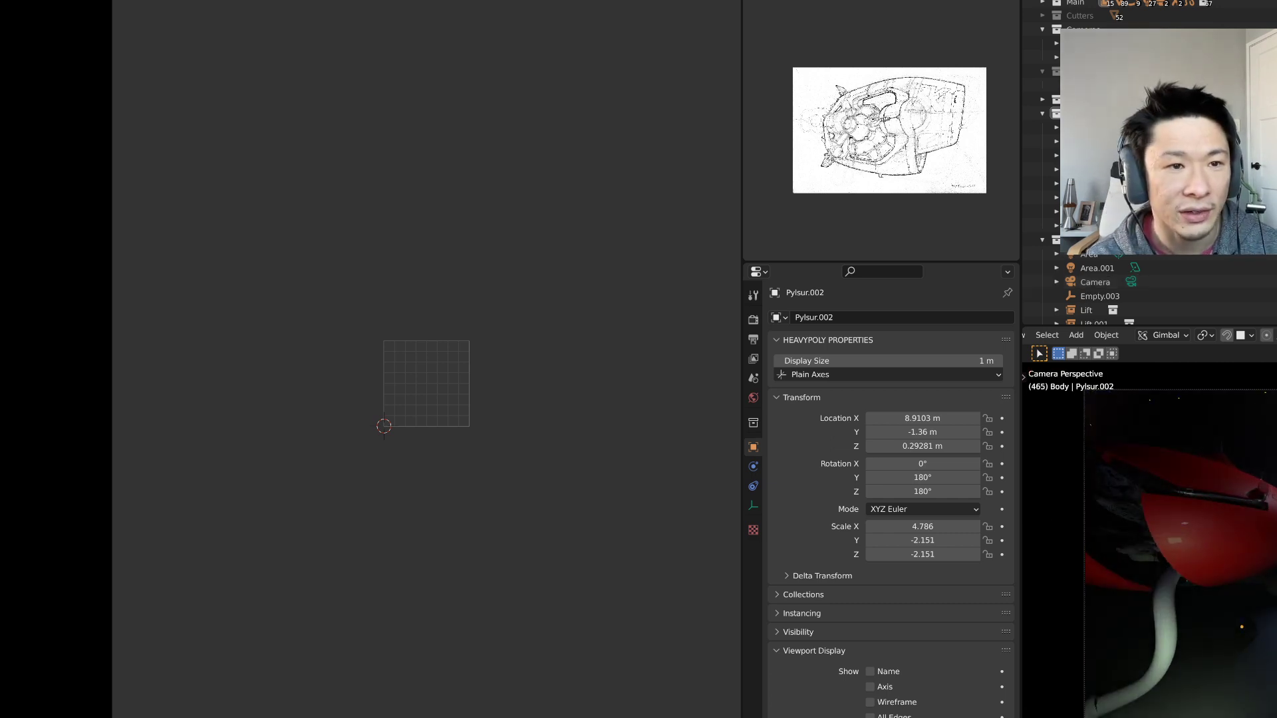
- Render the current frame from the scene camera and close the finished render of the red ship
key(F12)
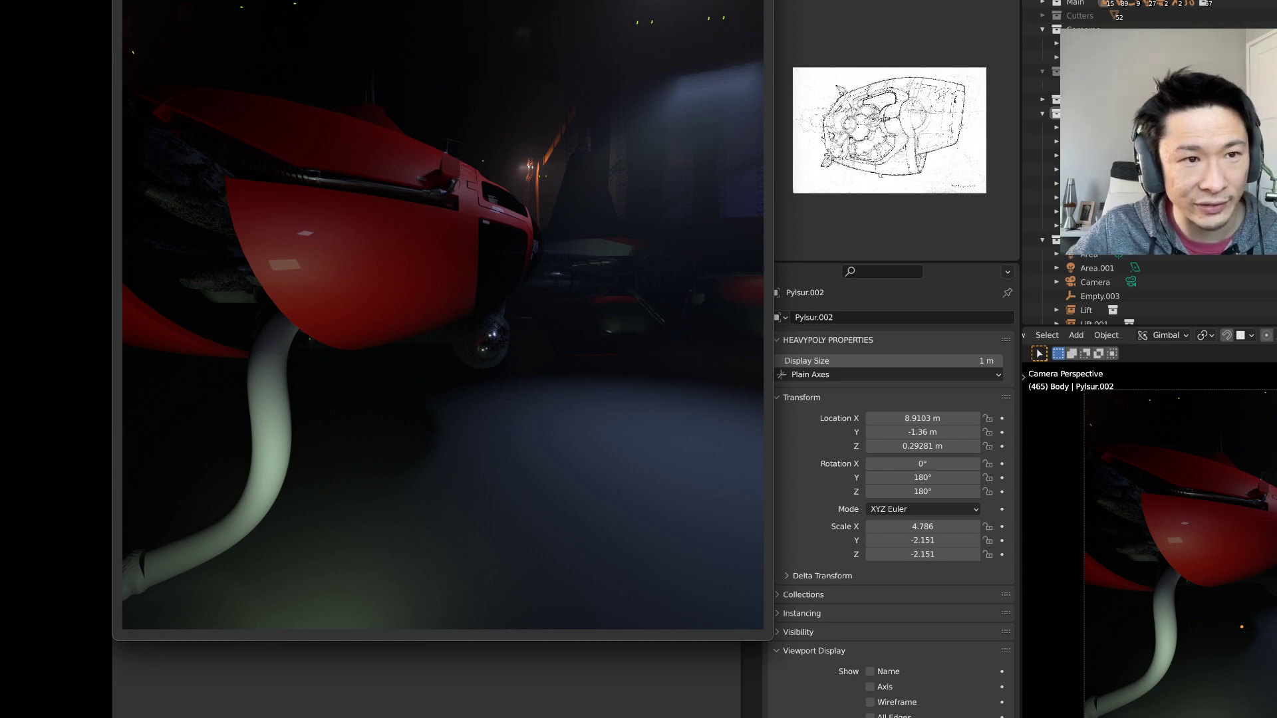
key(Escape)
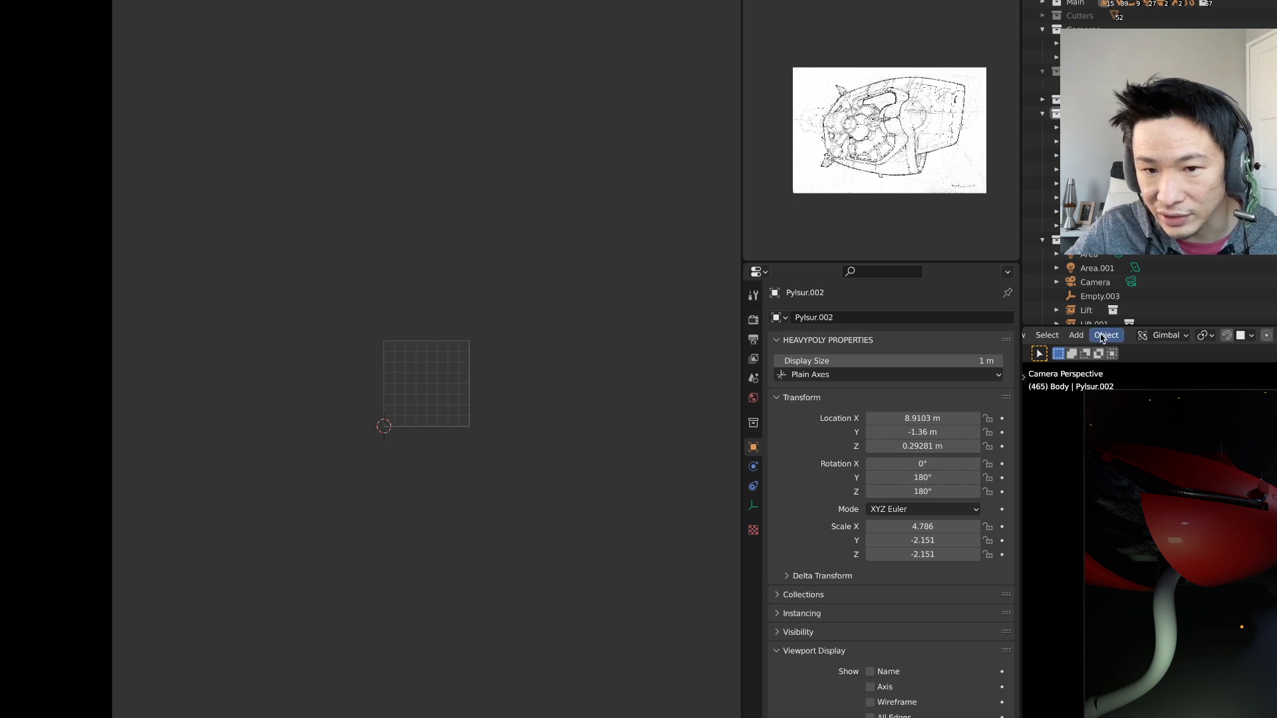
- Make a viewport render of the camera view with overlays, inspect it in the render window and close that window
scroll(1105, 336, up, 5)
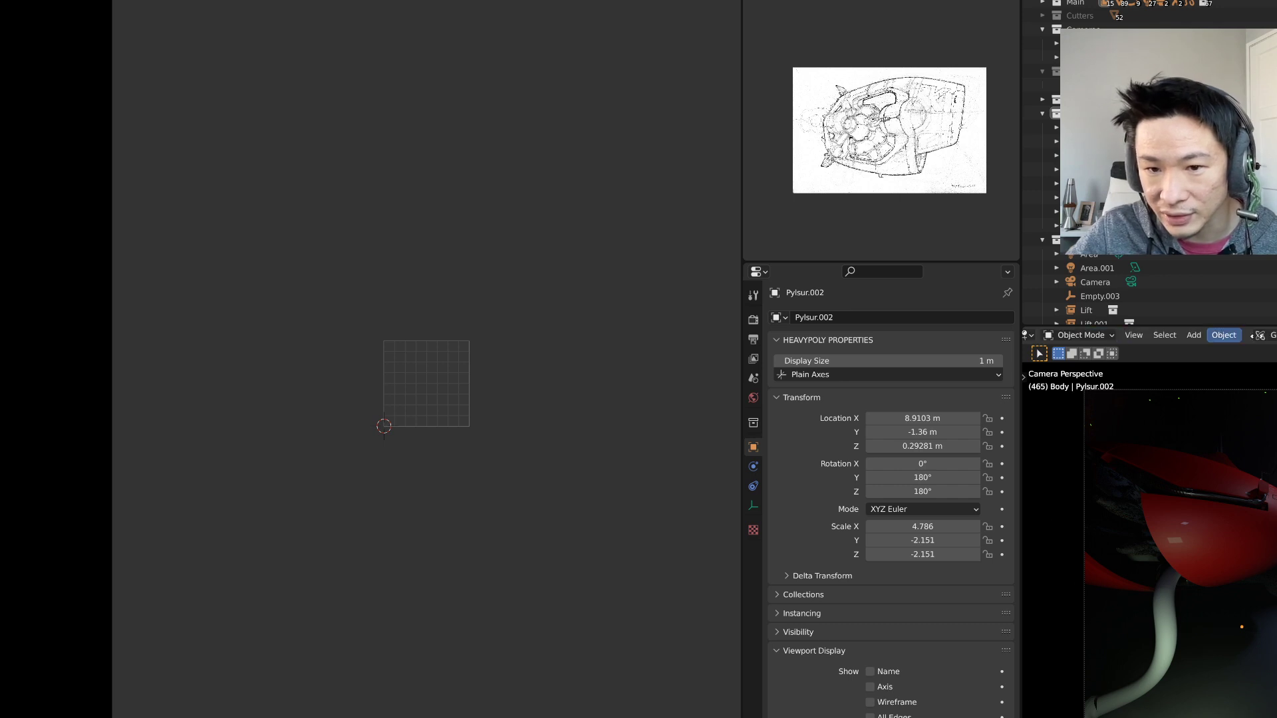
click(1146, 336)
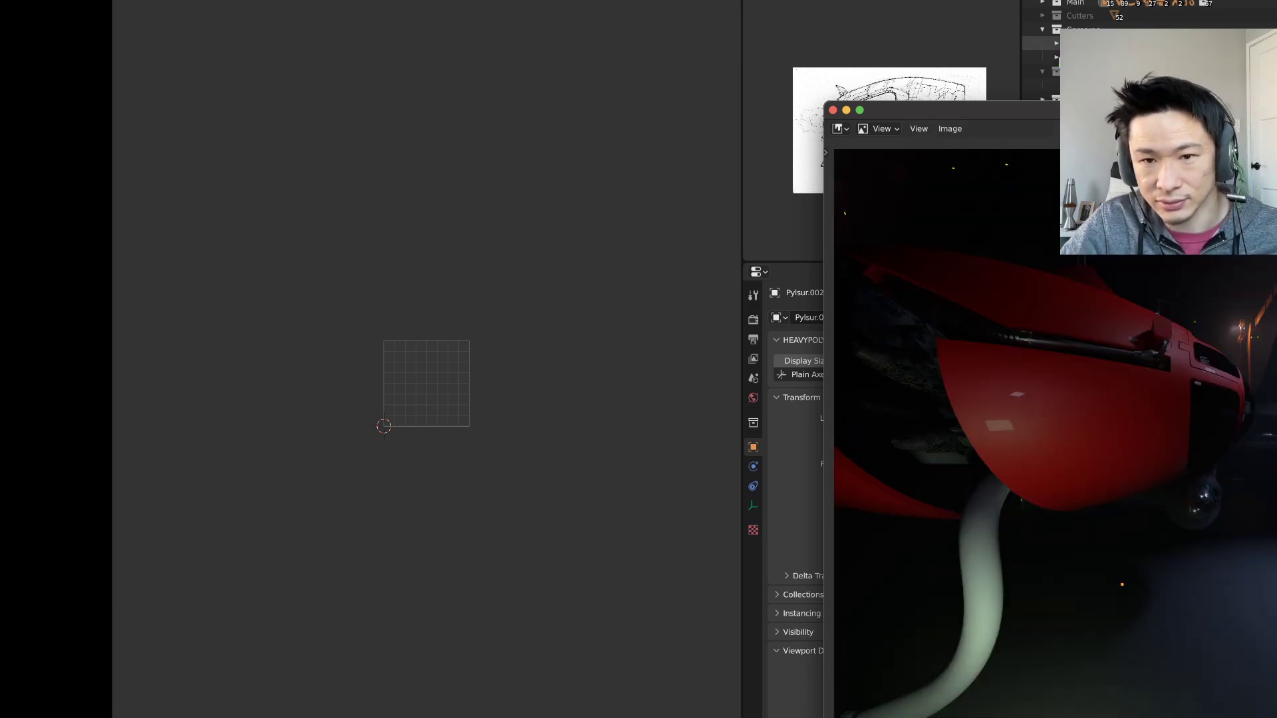
click(949, 130)
mouse_move(932, 135)
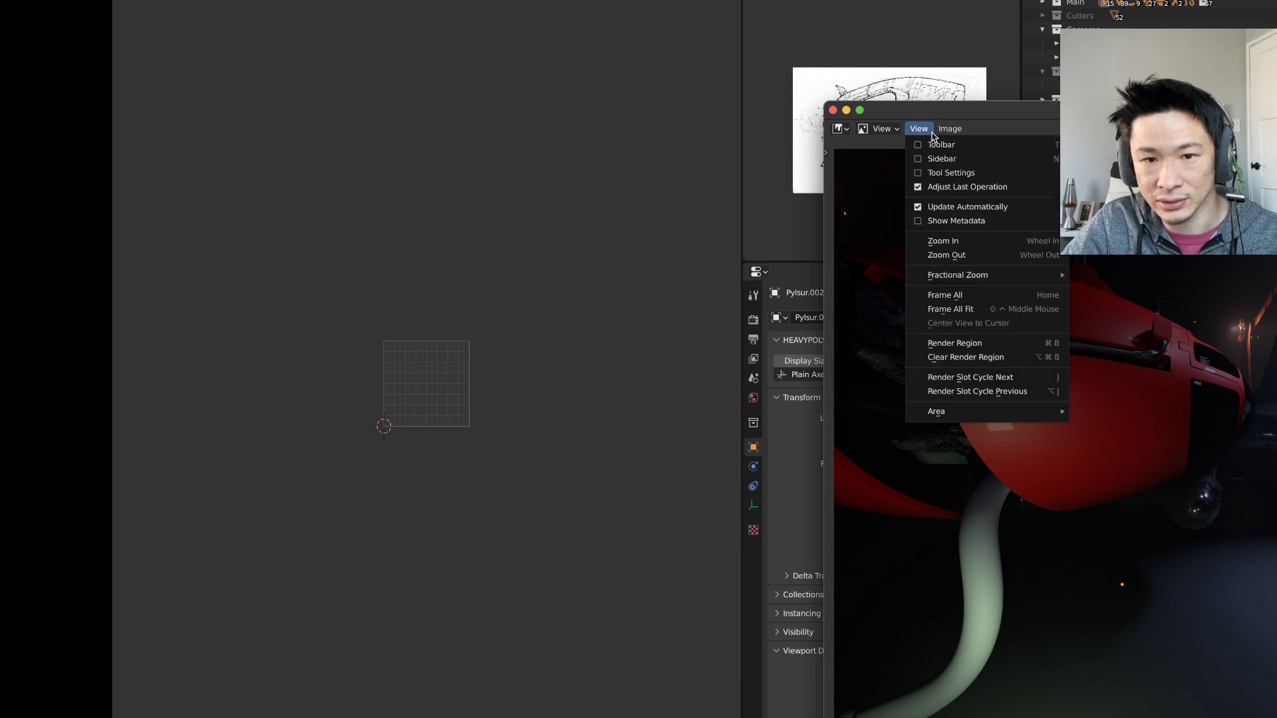
drag(988, 114, 817, 53)
click(759, 71)
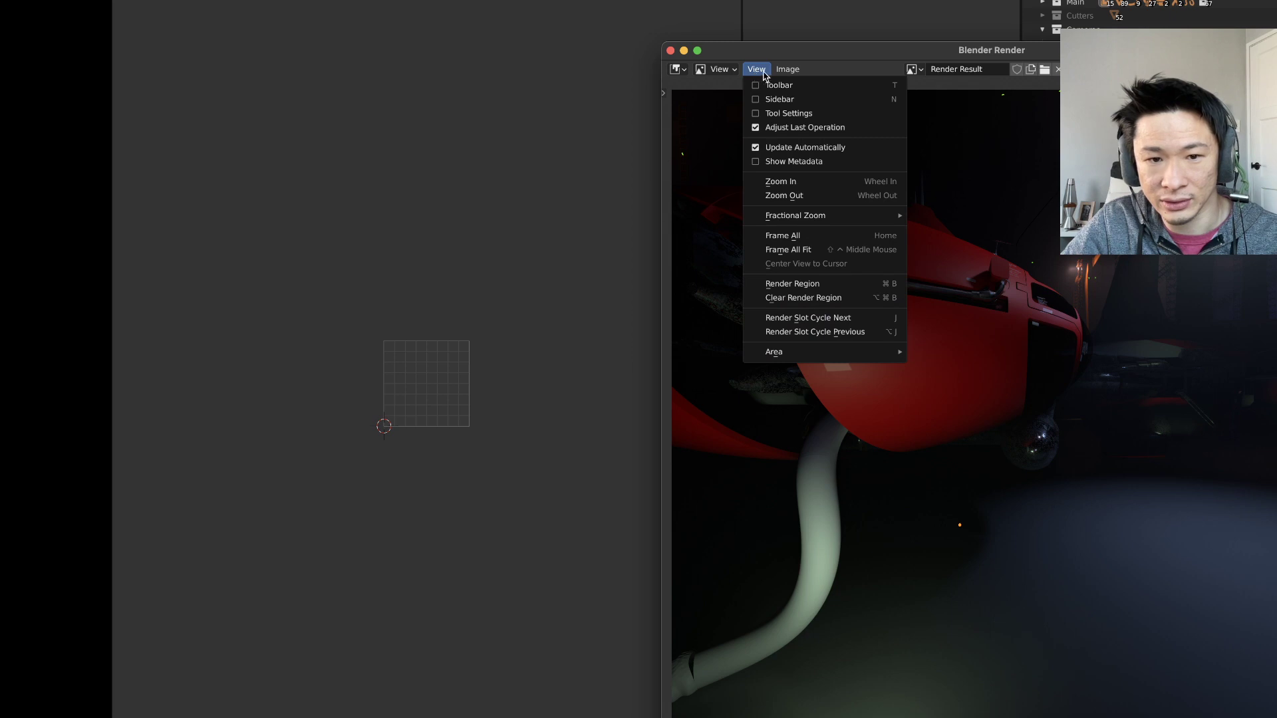
mouse_move(788, 70)
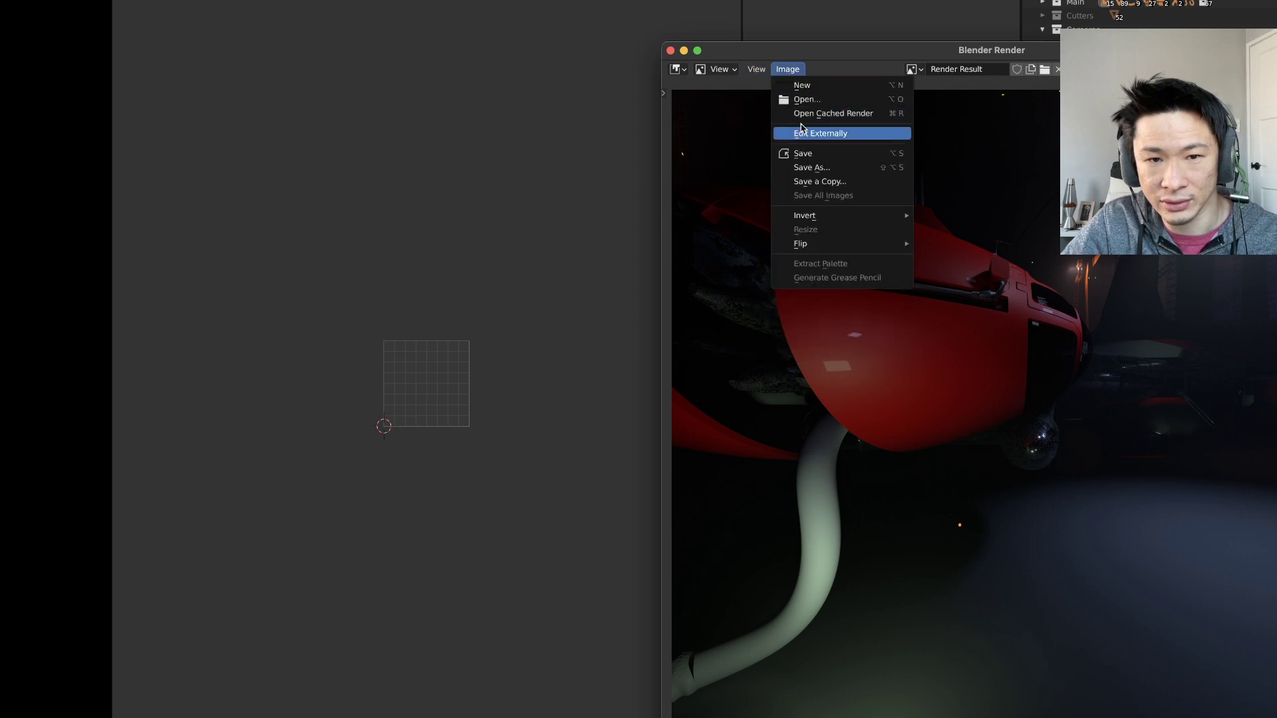
click(839, 67)
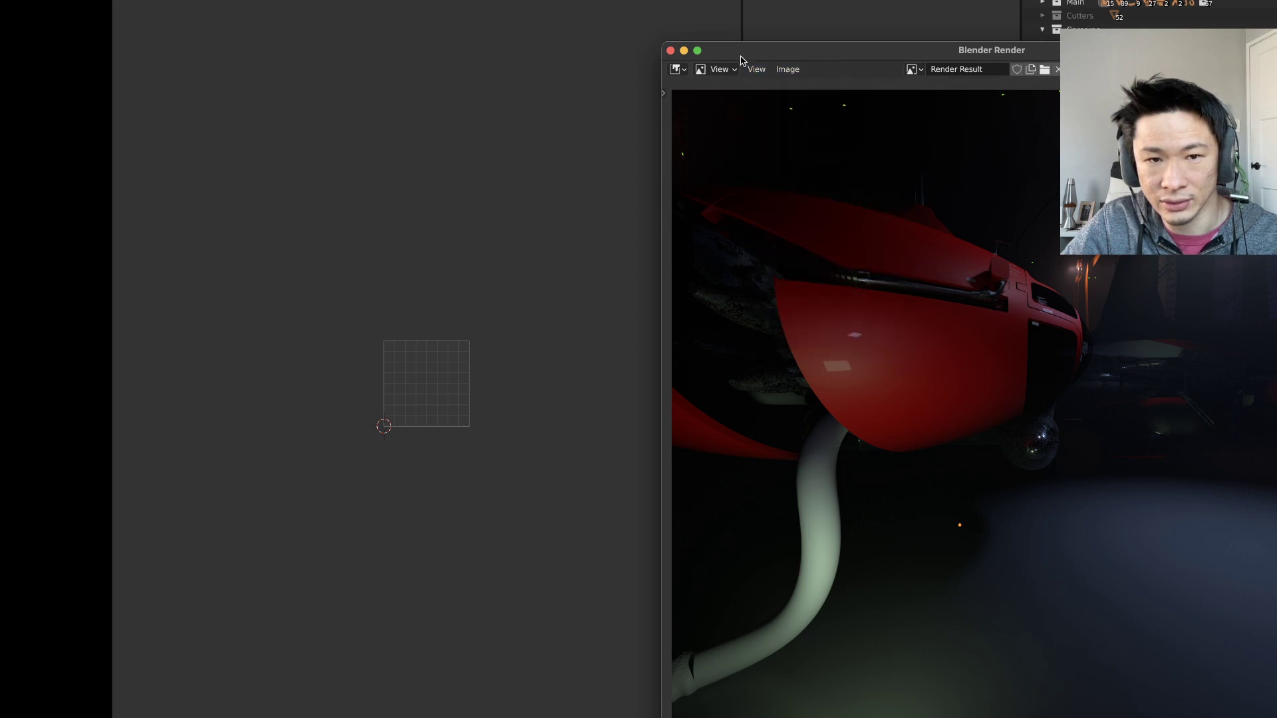
click(671, 51)
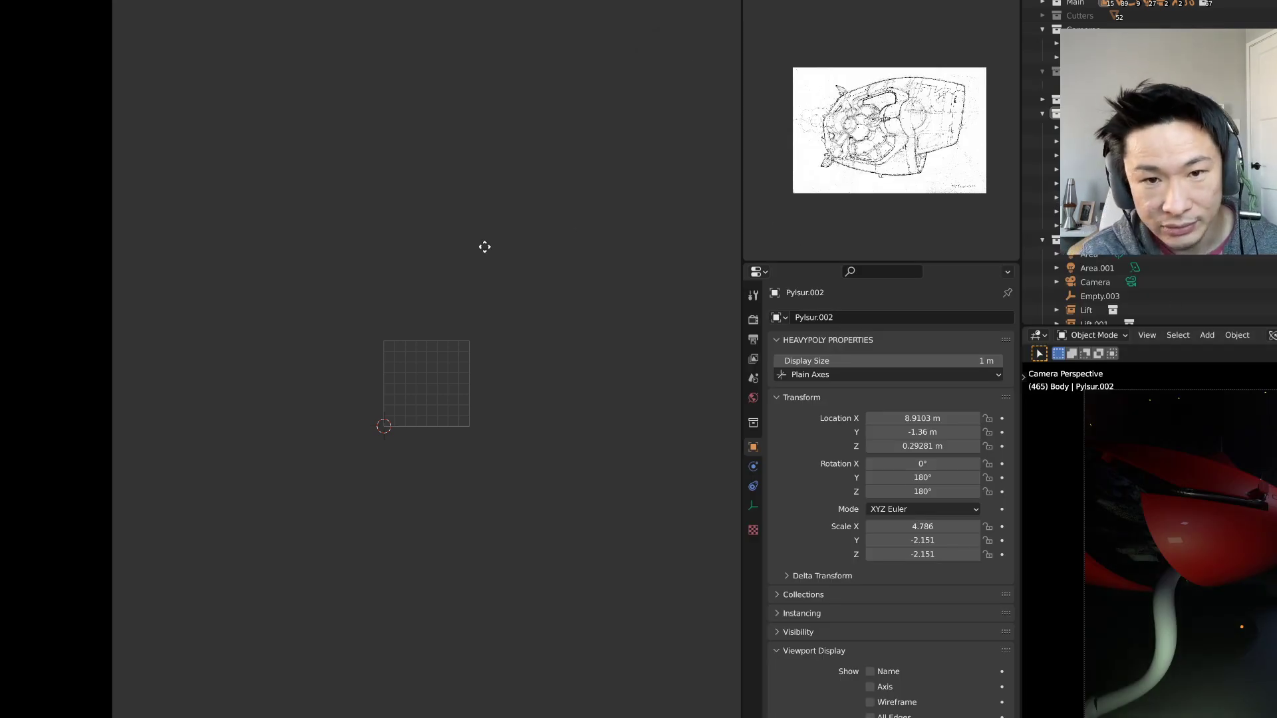
middle_drag(484, 247, 536, 210)
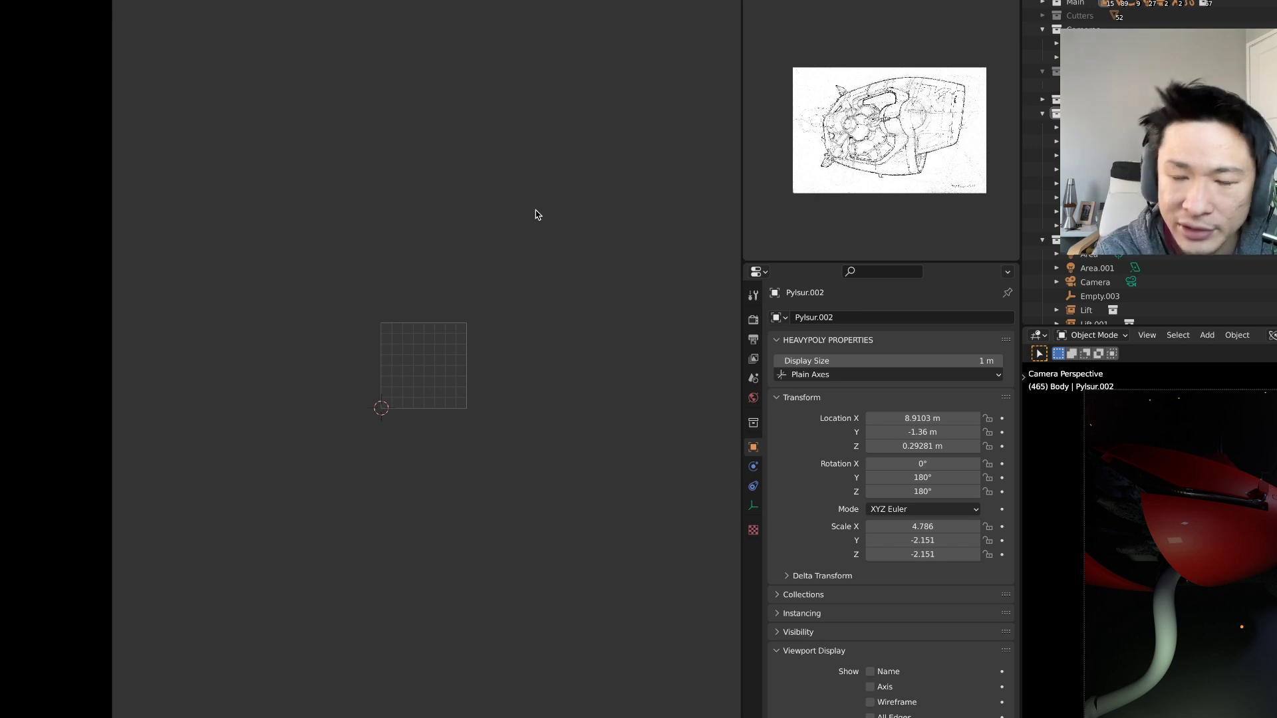